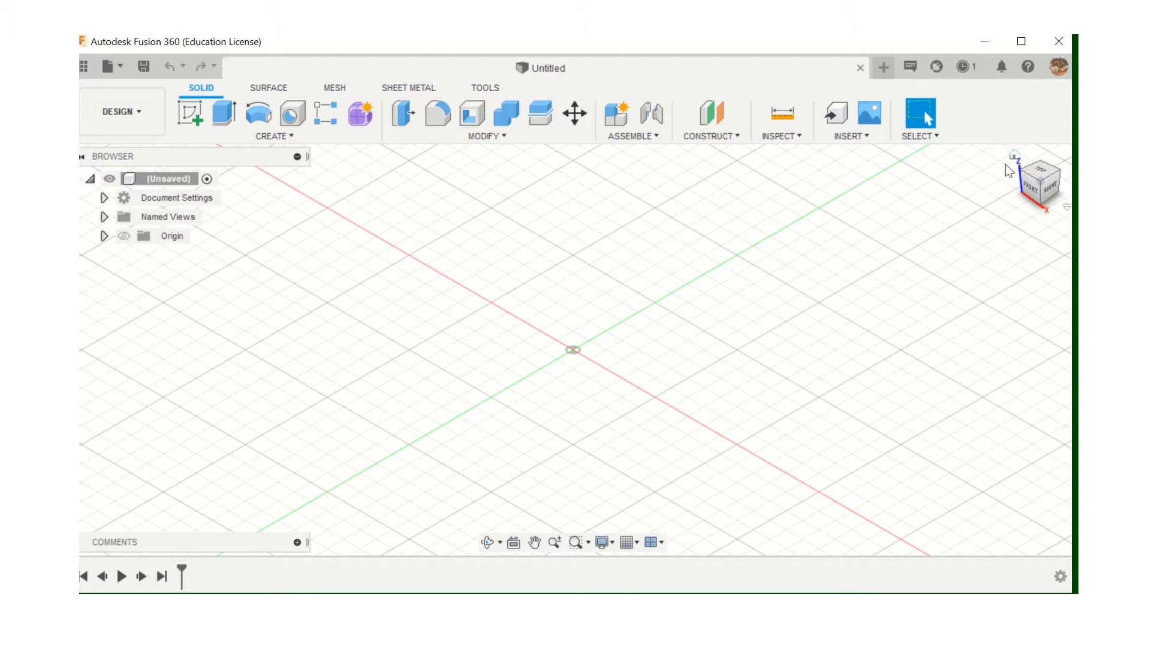
{"action": "middle_click_drag", "start_coordinate": [884, 204], "coordinate": [803, 223]}
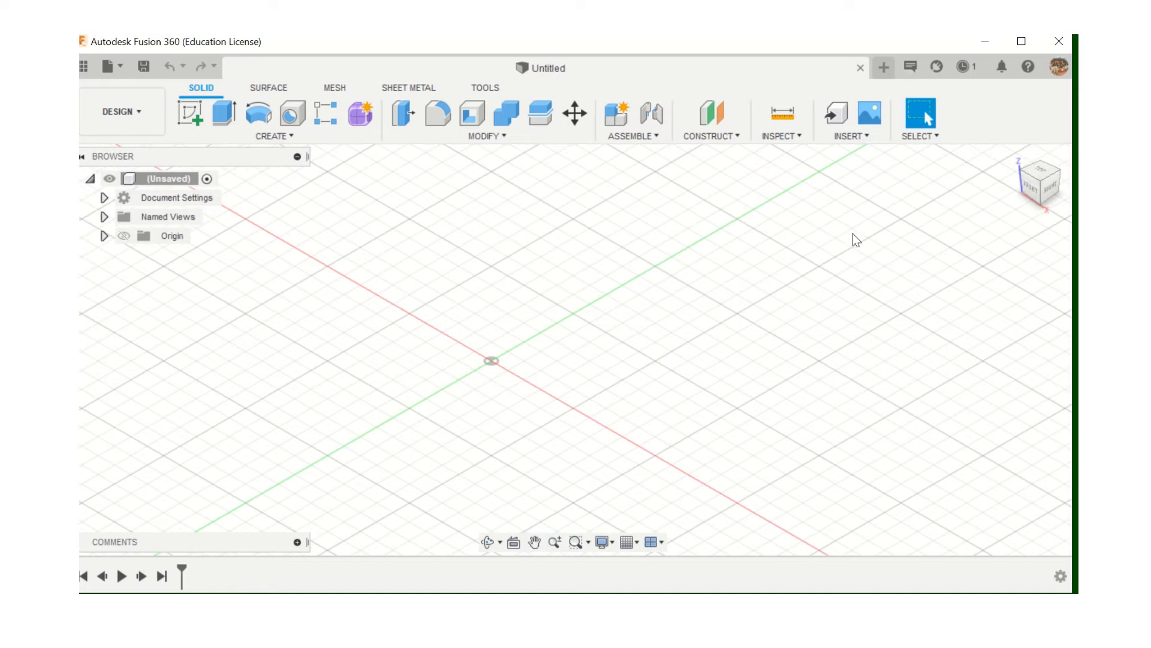
{"action": "left_click", "coordinate": [1013, 156]}
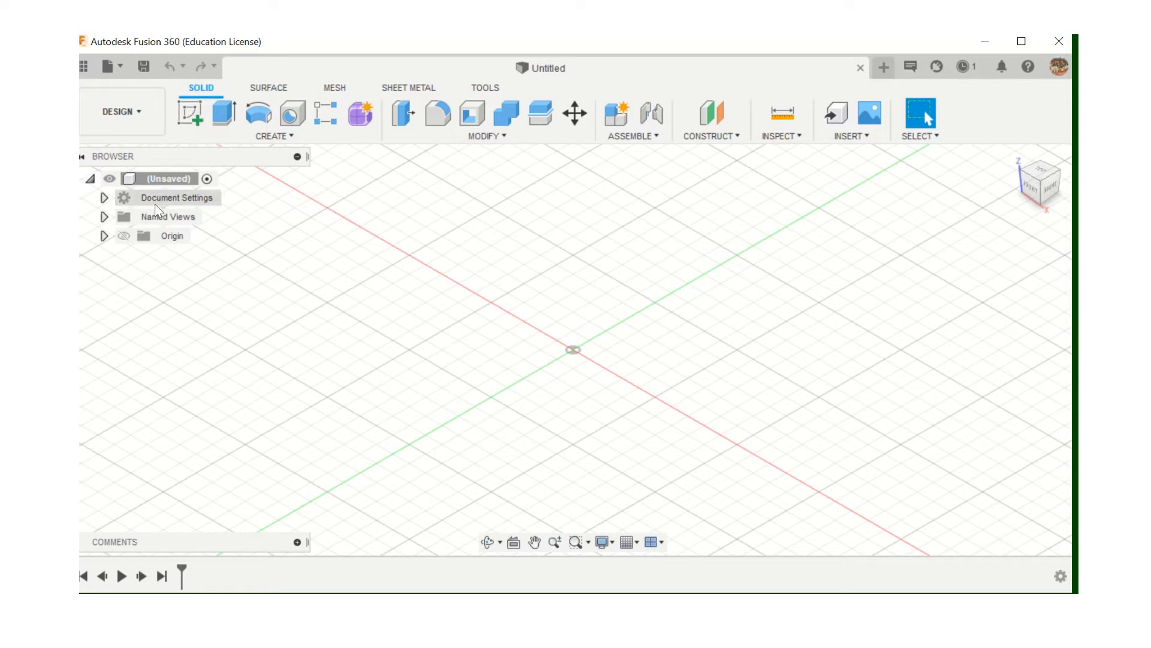
In Document Settings, change the design units to Inch and set Inch as the default
{"action": "left_click", "coordinate": [103, 198]}
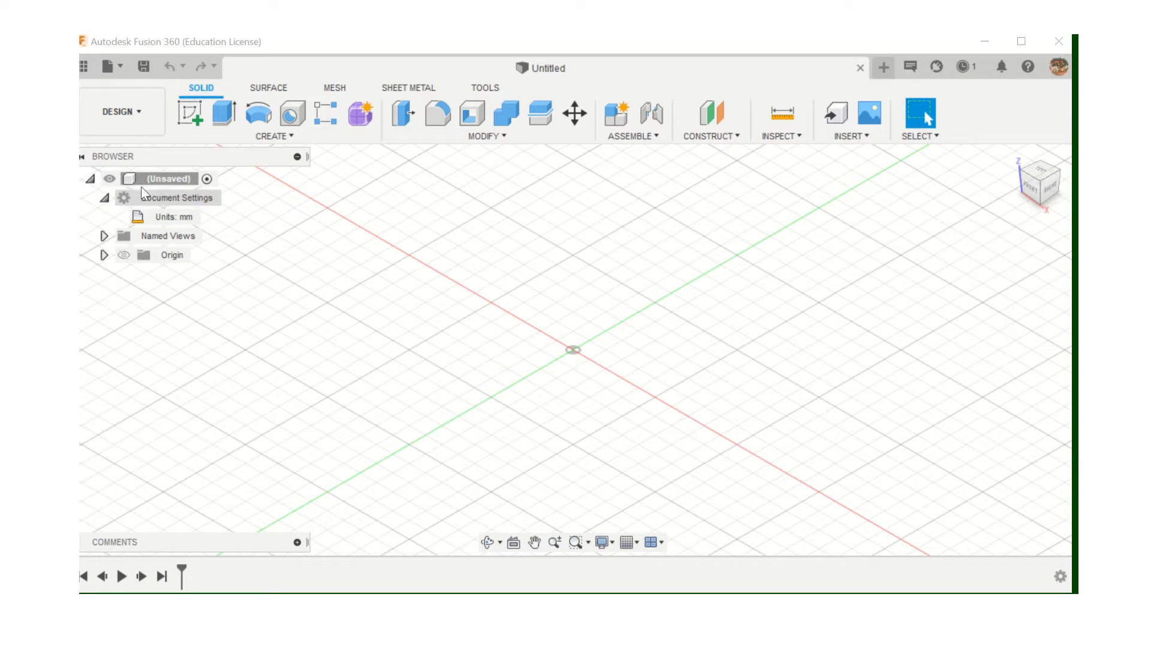
{"action": "mouse_move", "coordinate": [161, 216]}
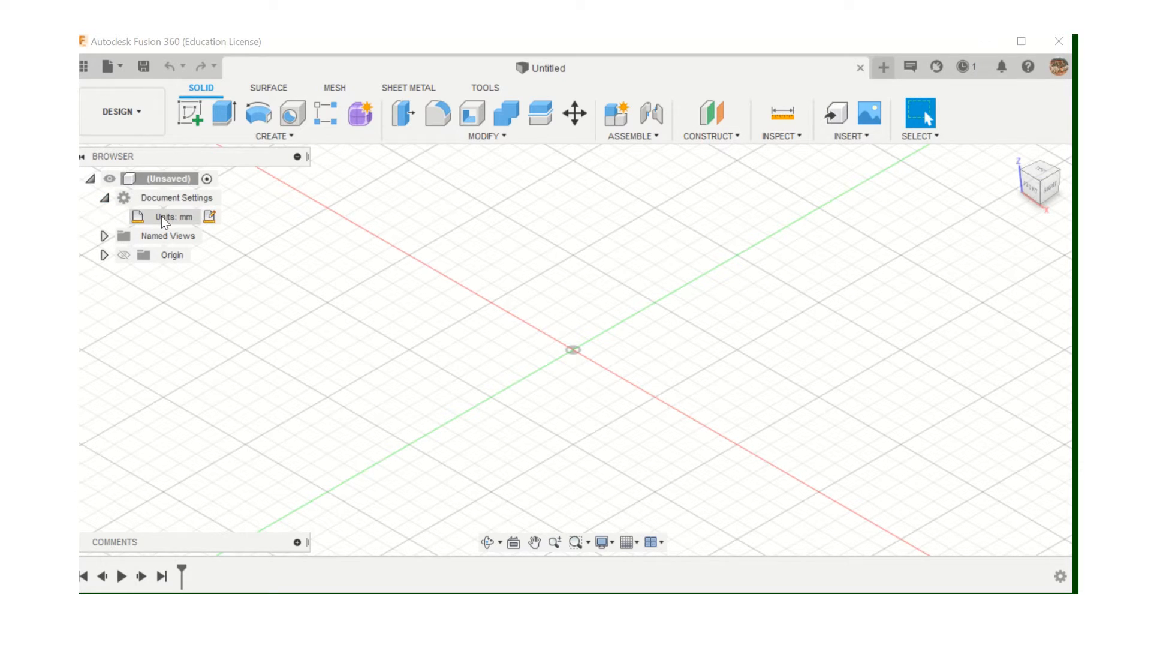
{"action": "left_click", "coordinate": [210, 217]}
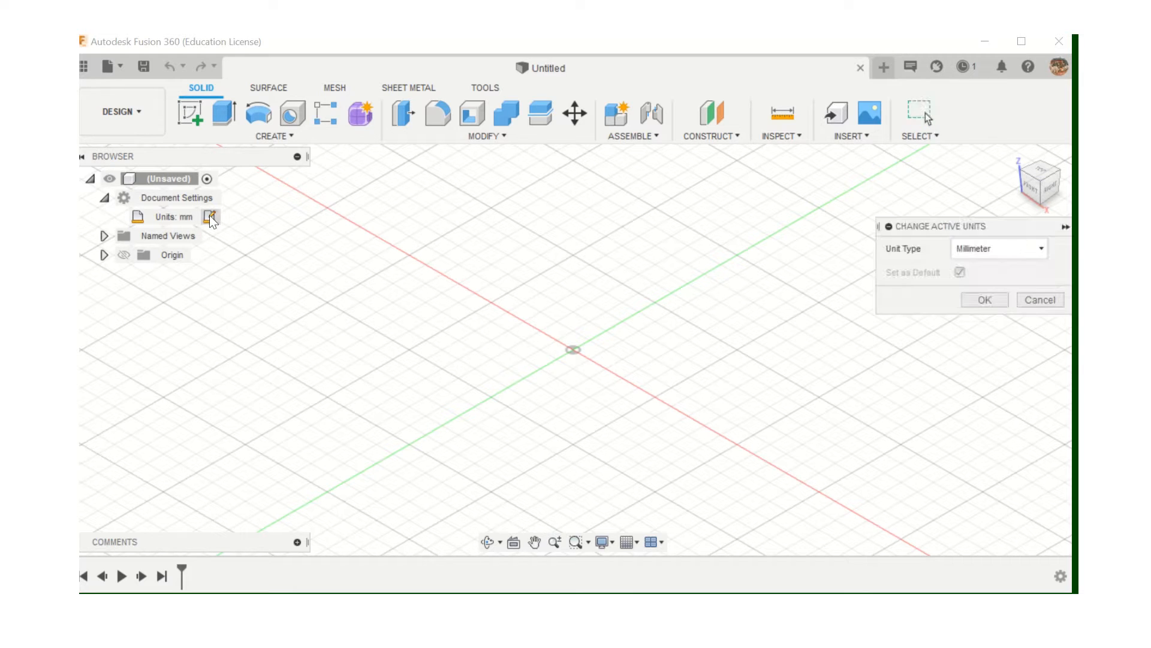
{"action": "left_click", "coordinate": [1041, 250]}
{"action": "left_click", "coordinate": [999, 323]}
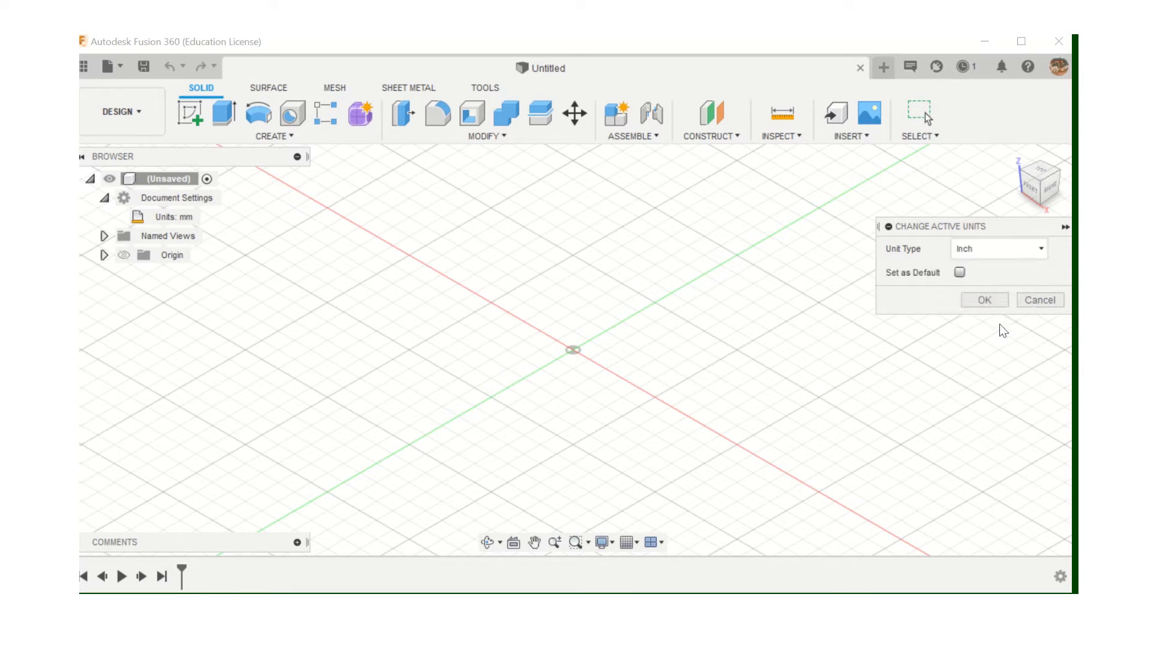
{"action": "left_click", "coordinate": [960, 273]}
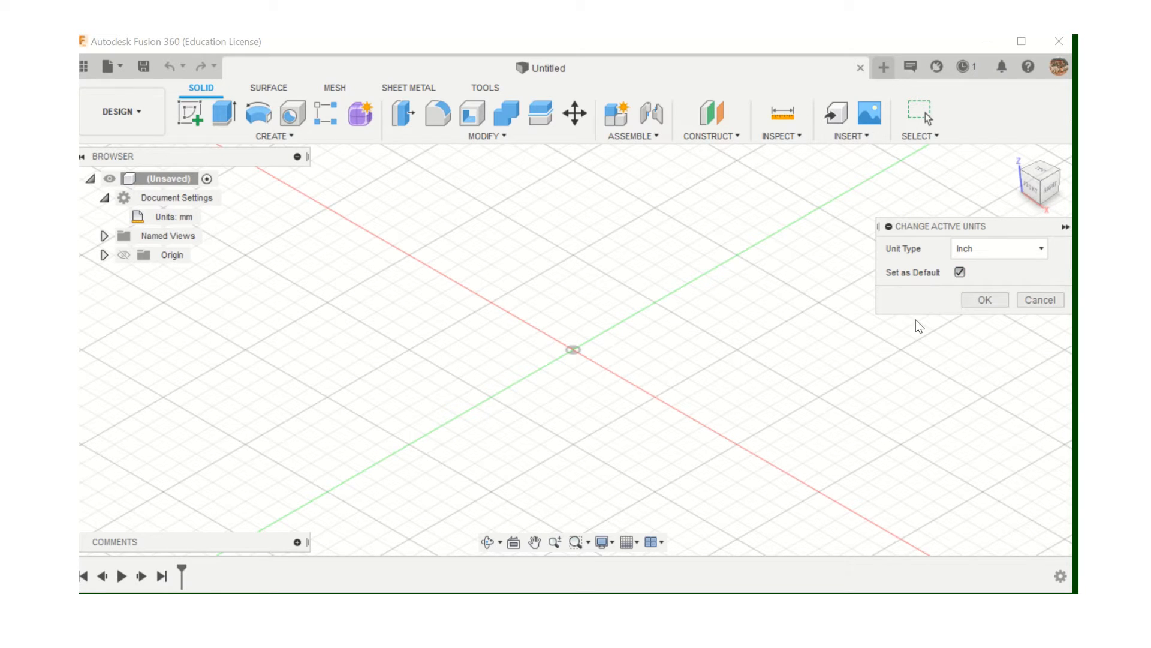
{"action": "left_click", "coordinate": [984, 299]}
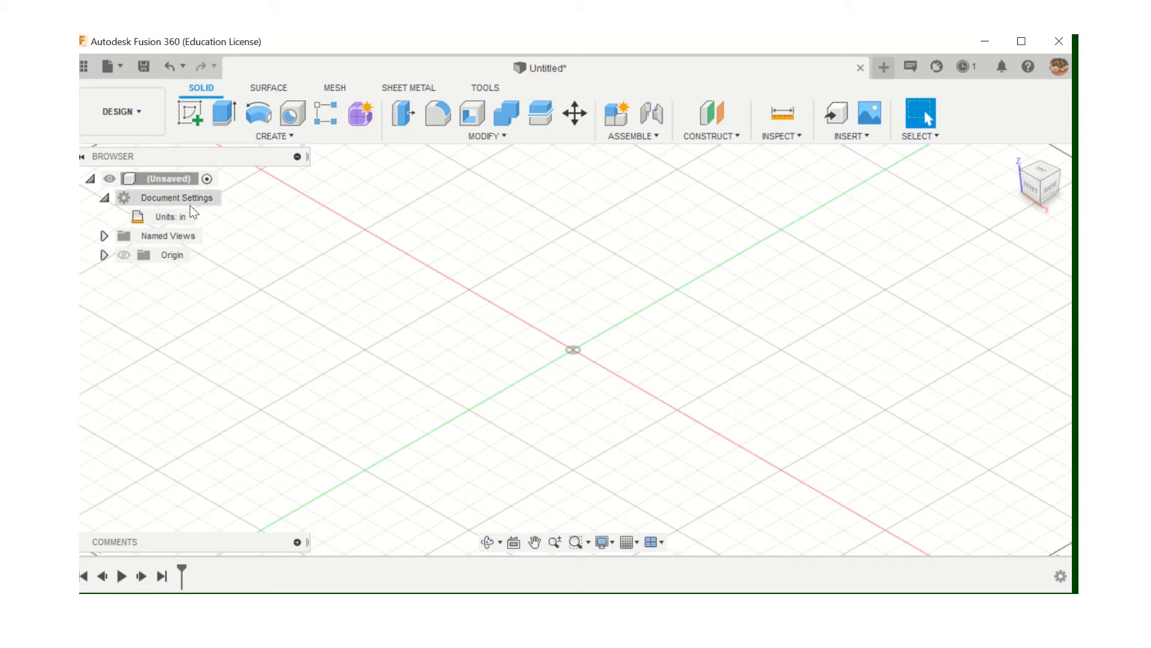
Start a new sketch so the origin planes appear for selection
{"action": "mouse_move", "coordinate": [186, 214]}
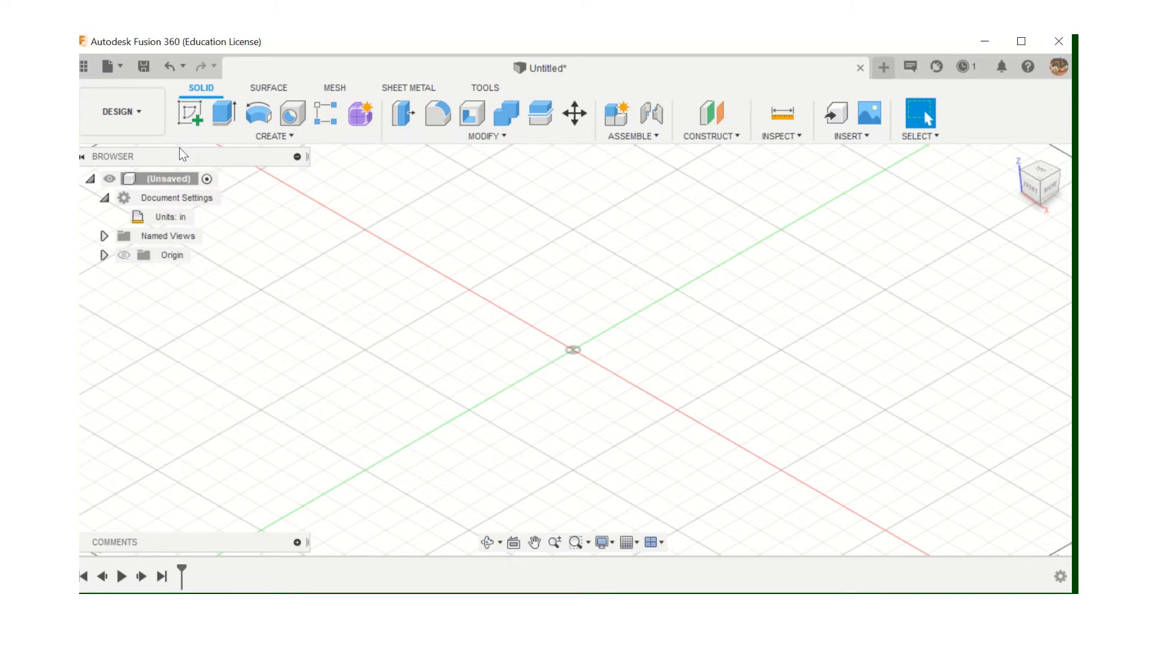
{"action": "left_click", "coordinate": [191, 116]}
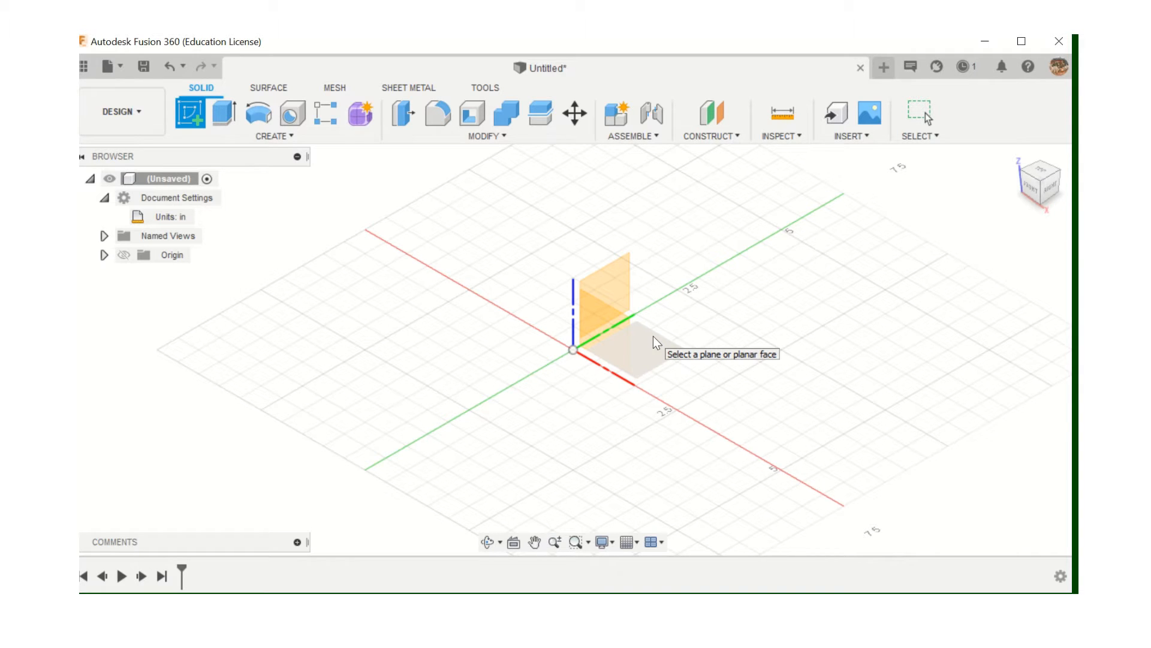
{"action": "left_click", "coordinate": [653, 335]}
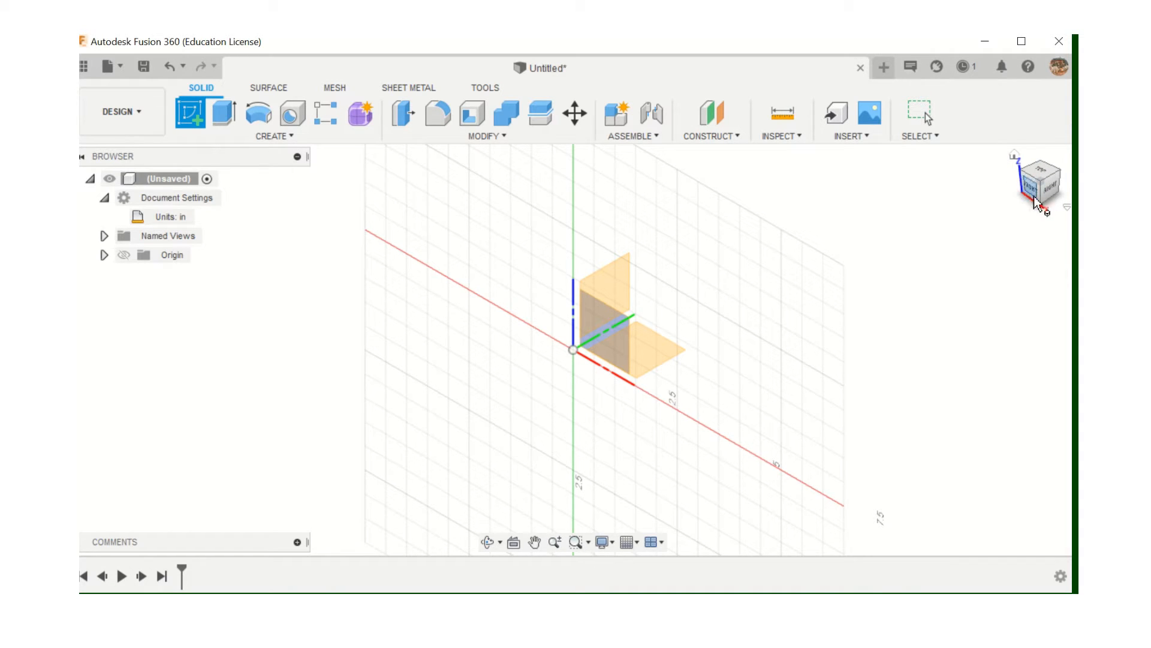
{"action": "left_click", "coordinate": [1048, 184]}
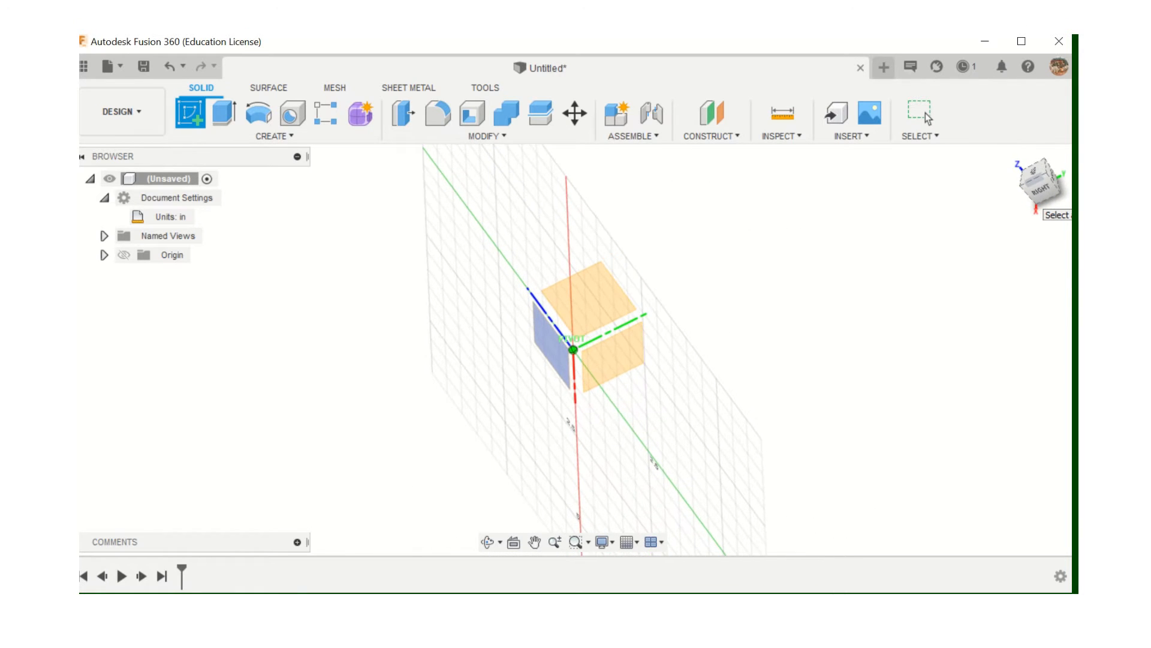
{"action": "left_click", "coordinate": [1062, 175]}
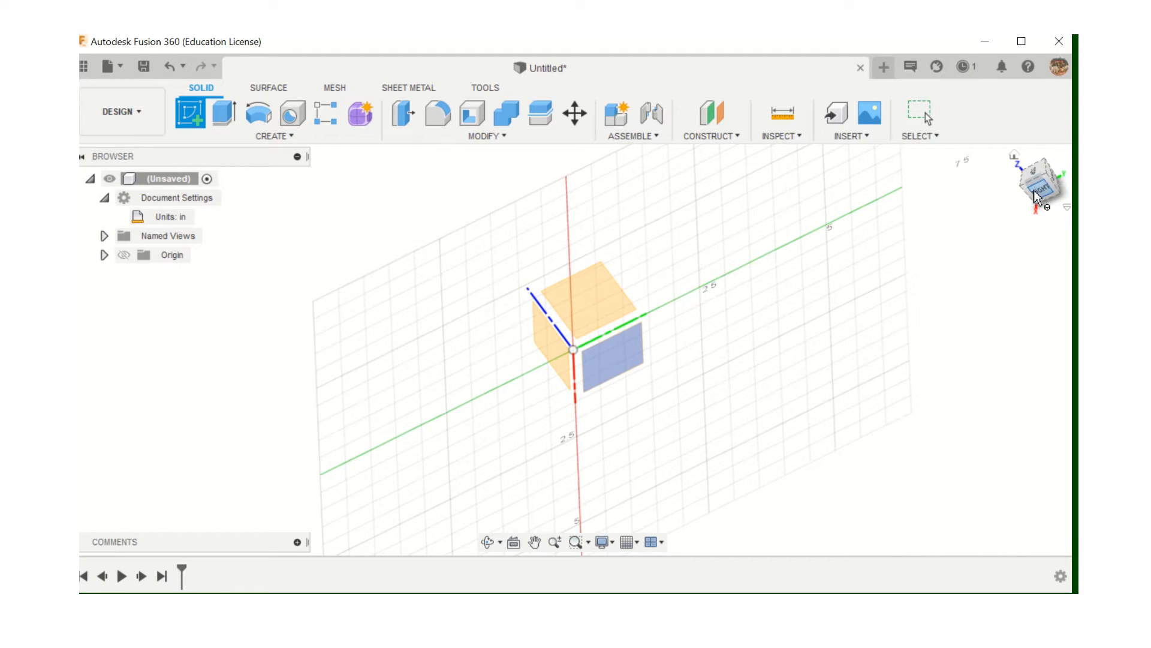
{"action": "mouse_move", "coordinate": [1035, 192]}
{"action": "left_mouse_down"}
{"action": "mouse_move", "coordinate": [1064, 186]}
{"action": "mouse_move", "coordinate": [1072, 203]}
{"action": "left_mouse_up"}
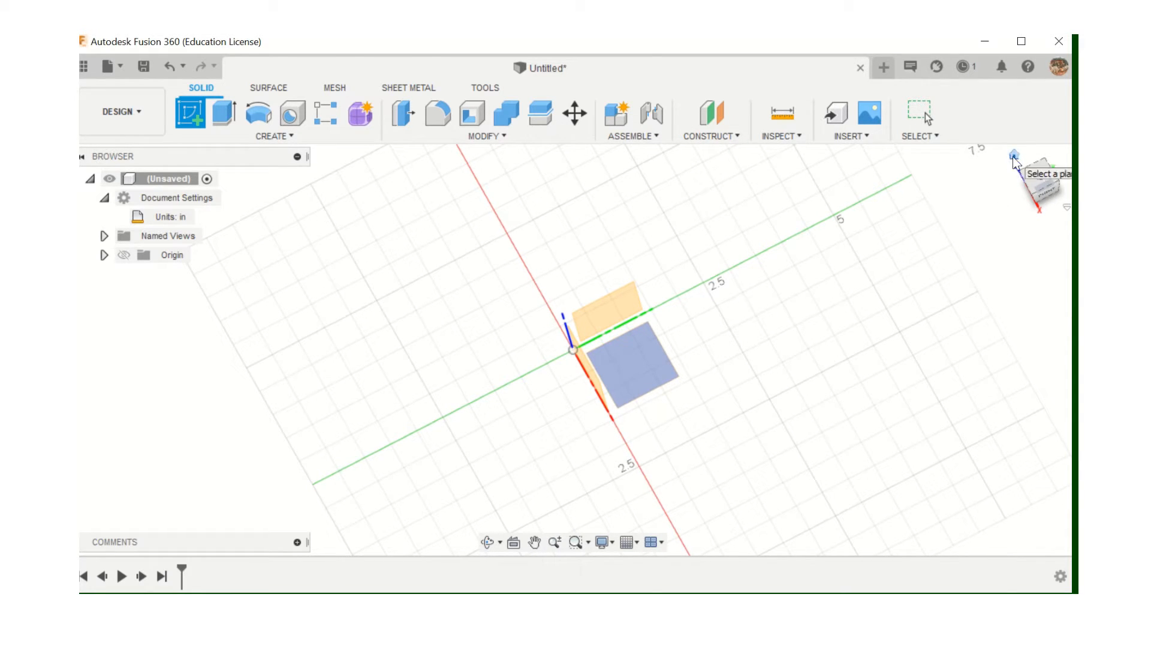
{"action": "left_click", "coordinate": [1015, 156]}
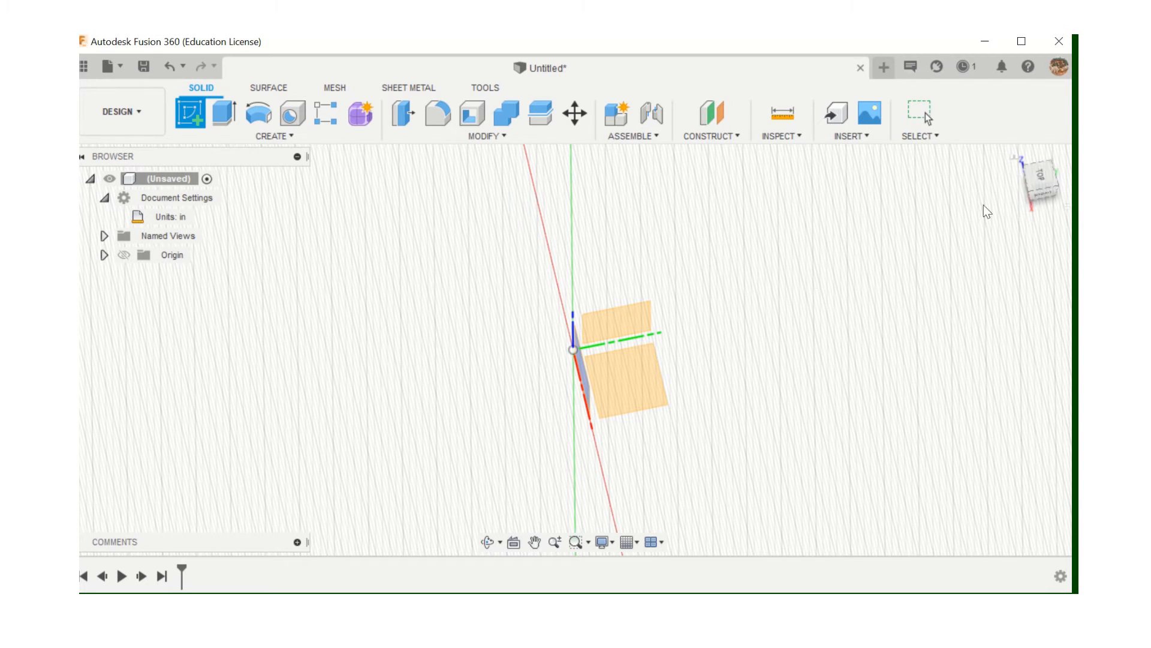
{"action": "left_click", "coordinate": [1013, 155]}
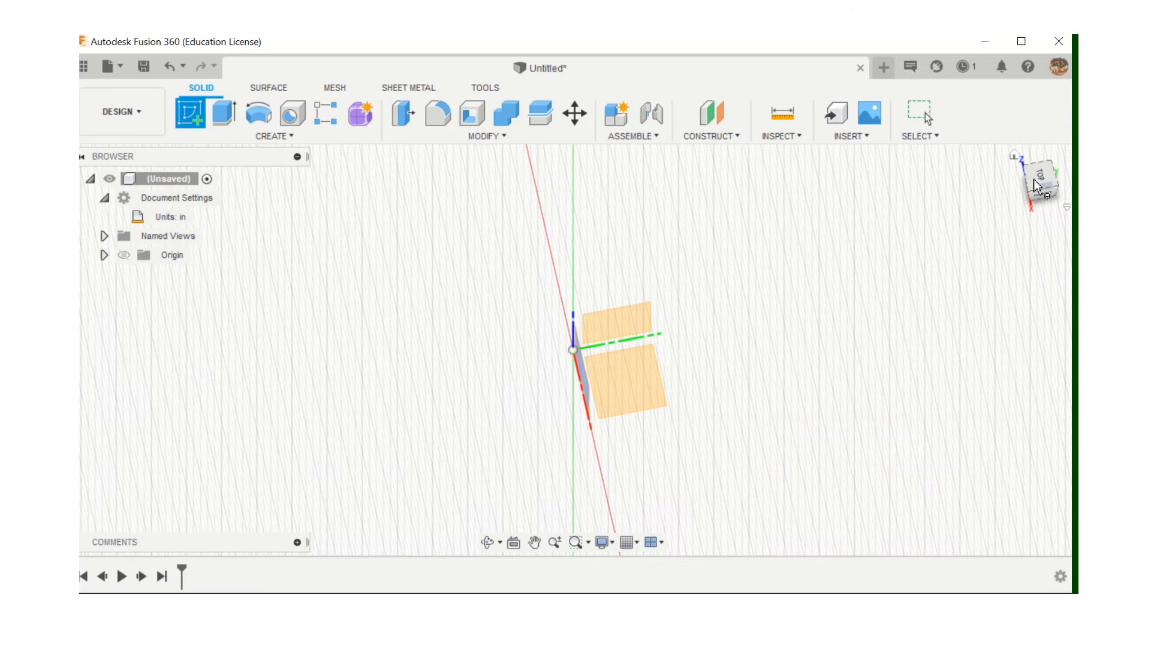
{"action": "left_click_drag", "start_coordinate": [1035, 180], "coordinate": [1016, 173]}
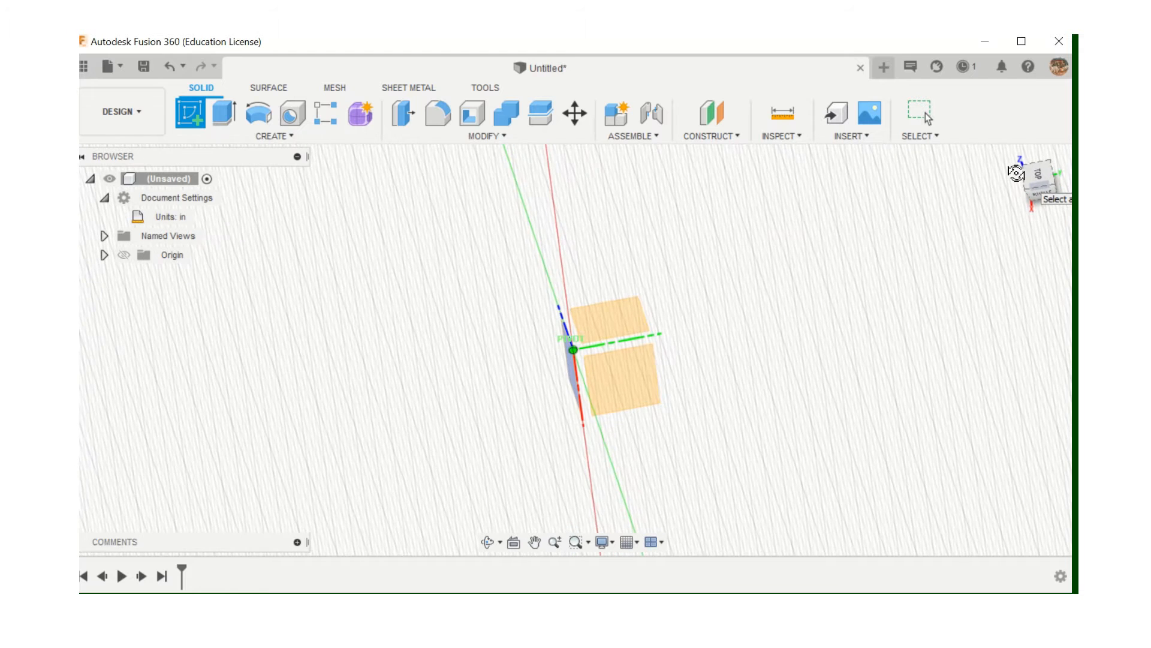
{"action": "left_click", "coordinate": [1013, 157]}
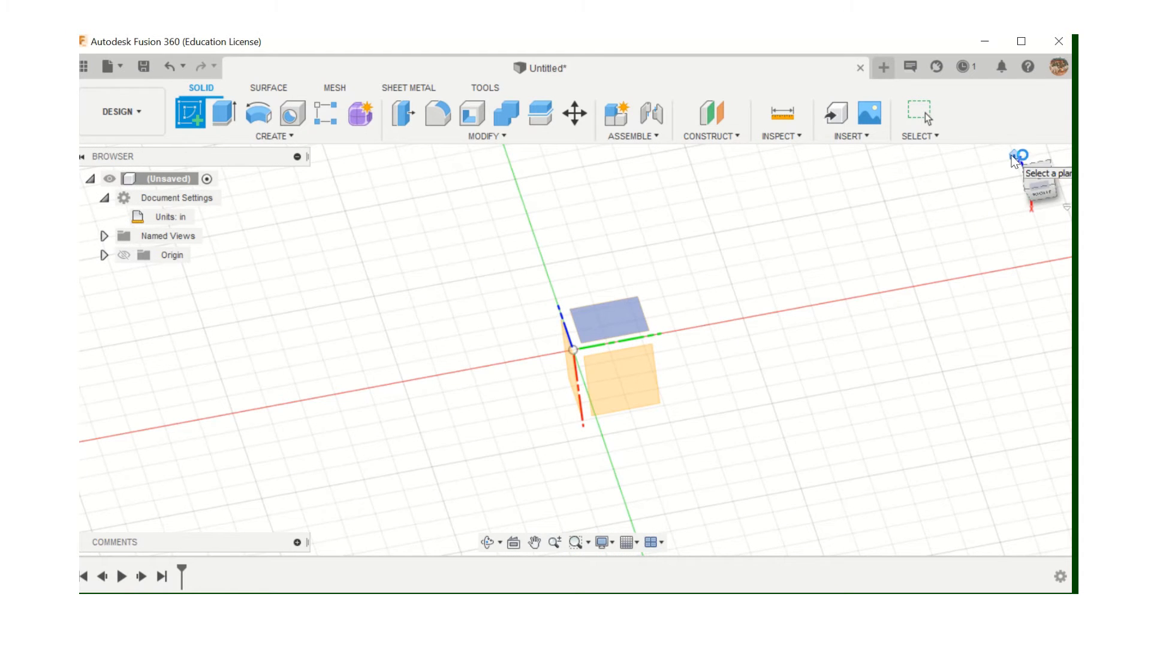
{"action": "left_click_drag", "start_coordinate": [1031, 187], "coordinate": [1054, 198]}
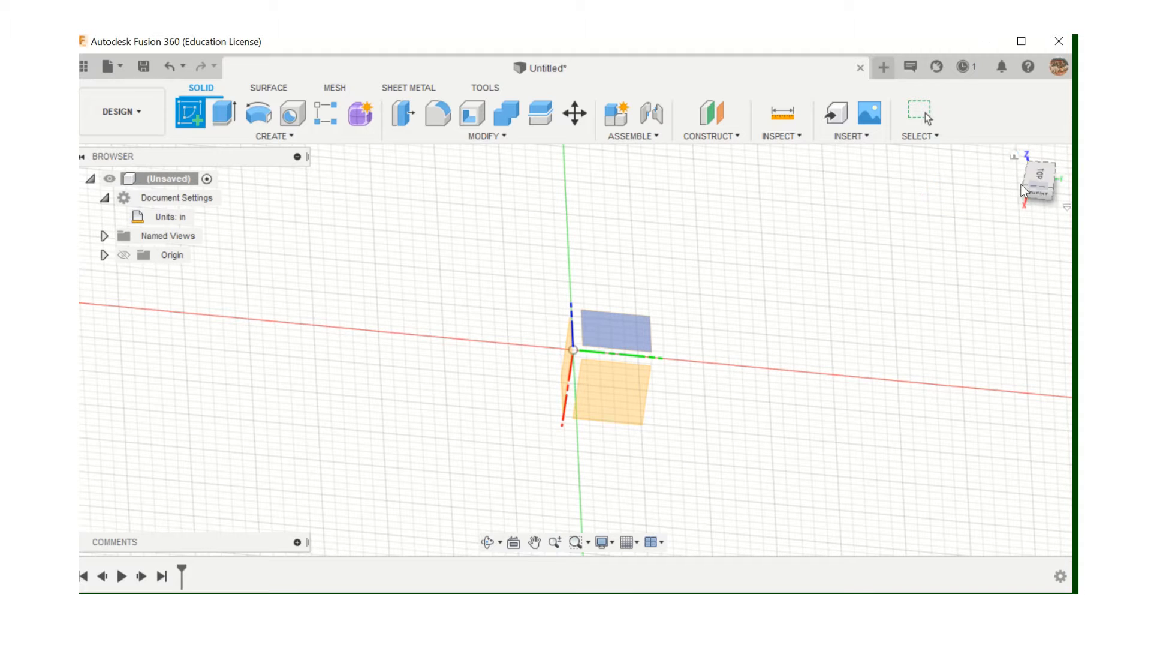
Orbit the view and pick the horizontal XY ground plane for the sketch
{"action": "left_click_drag", "start_coordinate": [1039, 179], "coordinate": [1000, 156]}
{"action": "mouse_move", "coordinate": [1068, 203]}
{"action": "left_mouse_down"}
{"action": "mouse_move", "coordinate": [1061, 189]}
{"action": "mouse_move", "coordinate": [1023, 194]}
{"action": "mouse_move", "coordinate": [1046, 190]}
{"action": "left_mouse_up"}
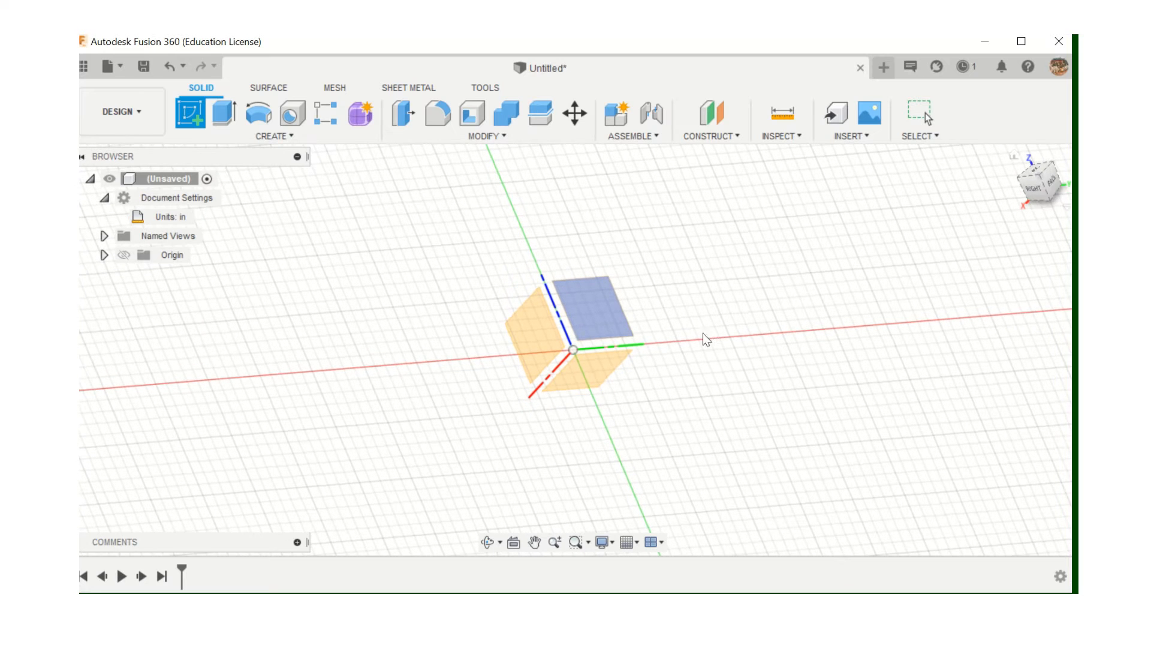
{"action": "middle_click_drag", "start_coordinate": [504, 296], "coordinate": [546, 325], "text": "shift"}
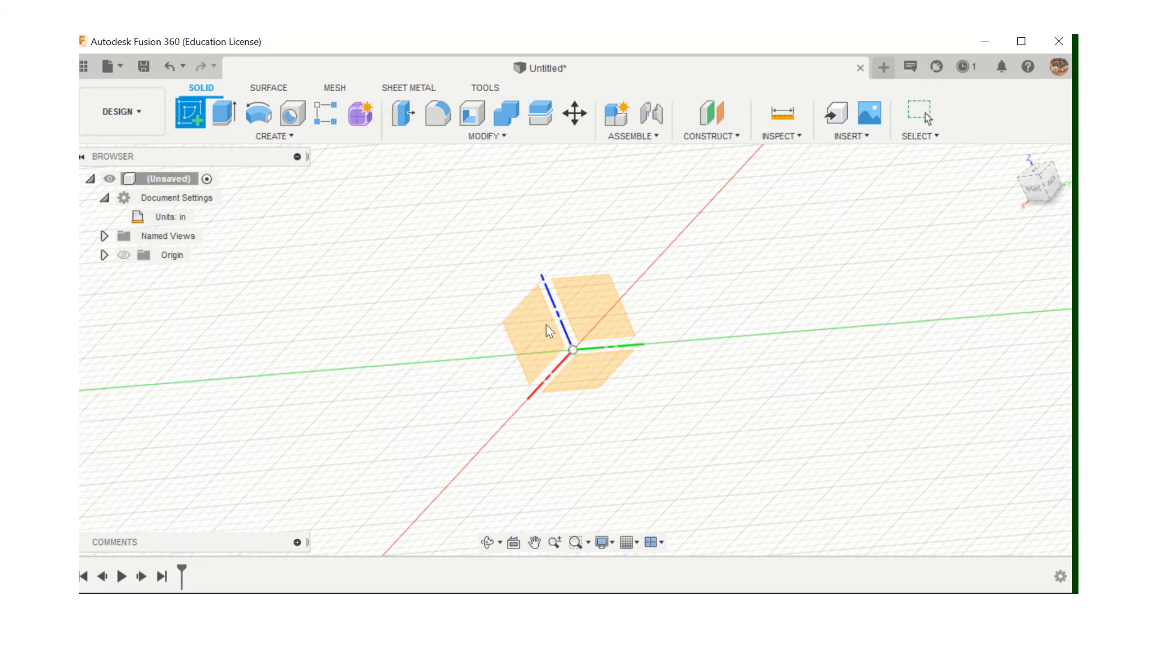
{"action": "left_click", "coordinate": [599, 368]}
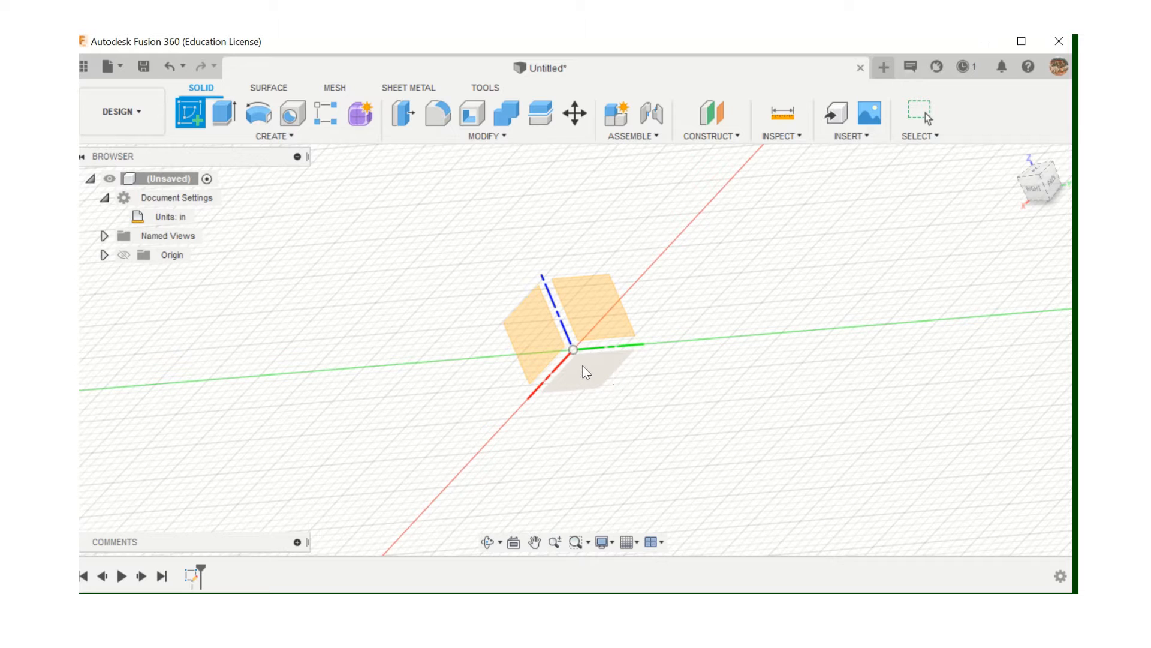
Confirm the ground plane to open an empty sketch viewed from the top
{"action": "left_click", "coordinate": [604, 375]}
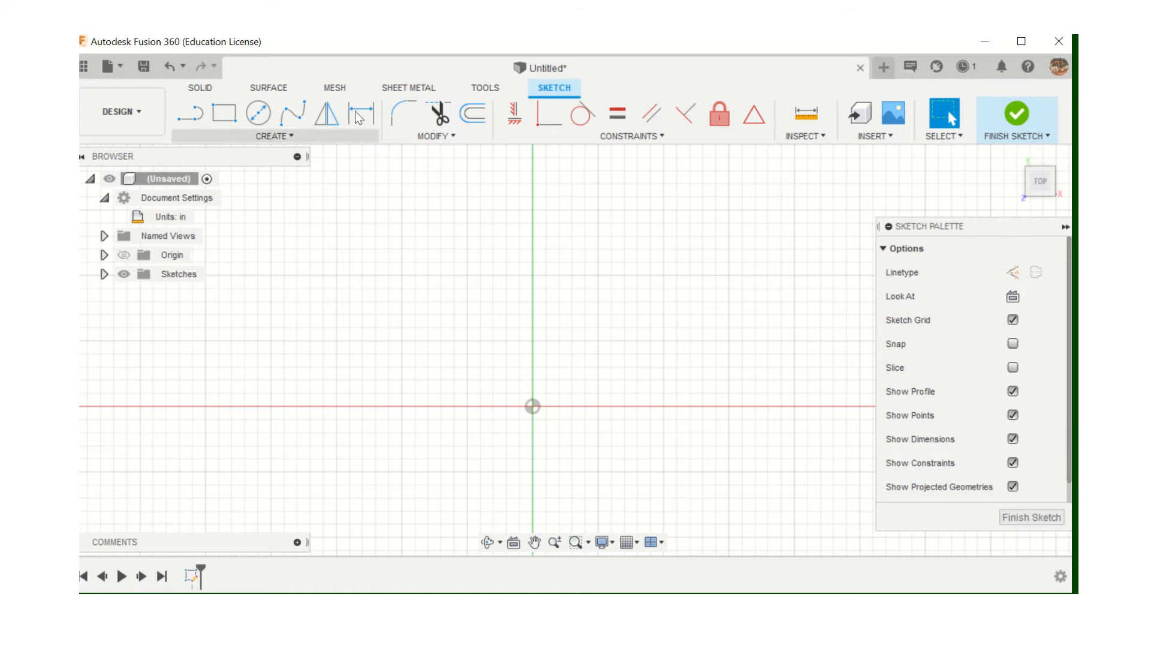
Show the sketch Create tools with the Rectangle submenu expanded
{"action": "left_click", "coordinate": [286, 136]}
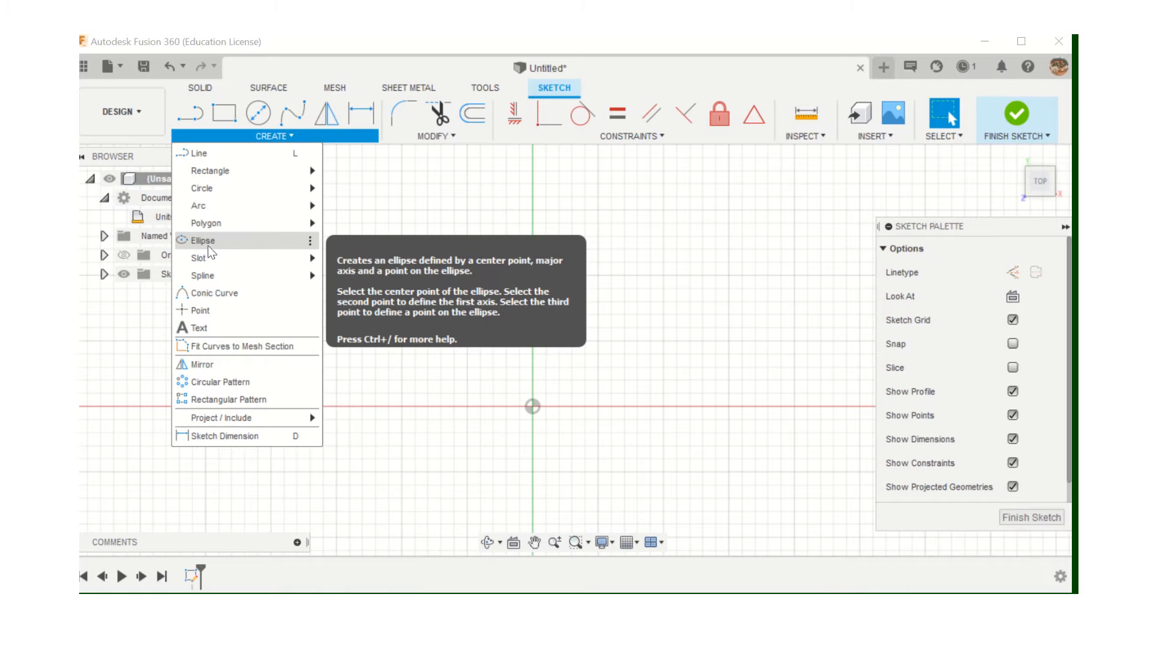
{"action": "mouse_move", "coordinate": [211, 174]}
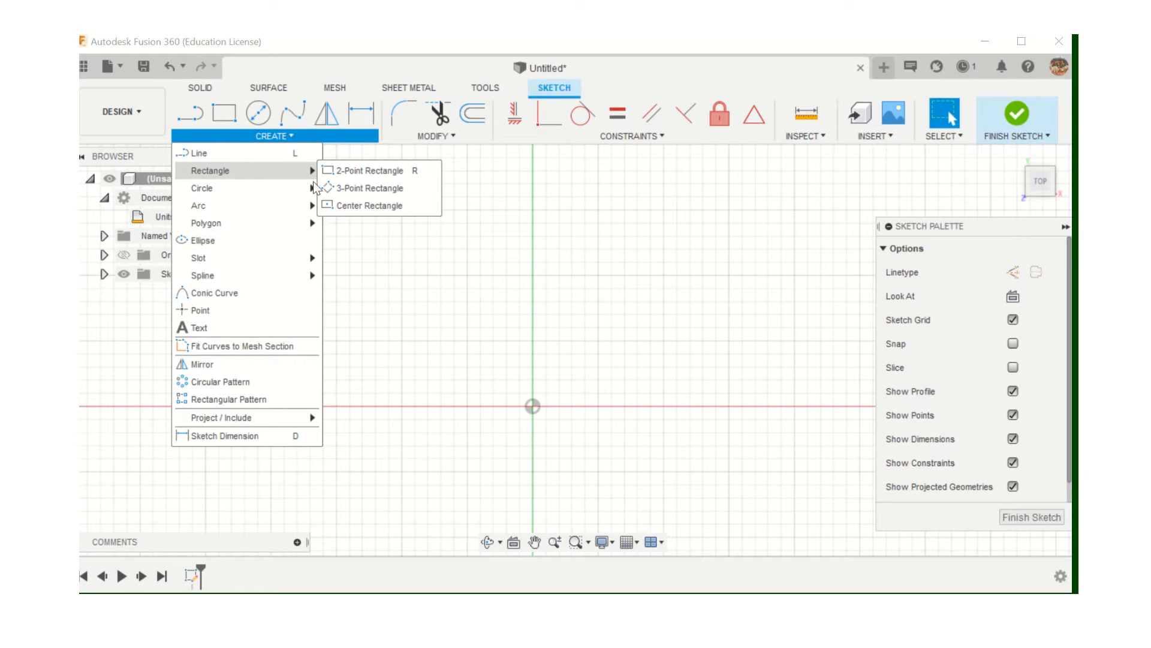
Draw a two-point rectangle with one corner at the origin
{"action": "left_click", "coordinate": [225, 114]}
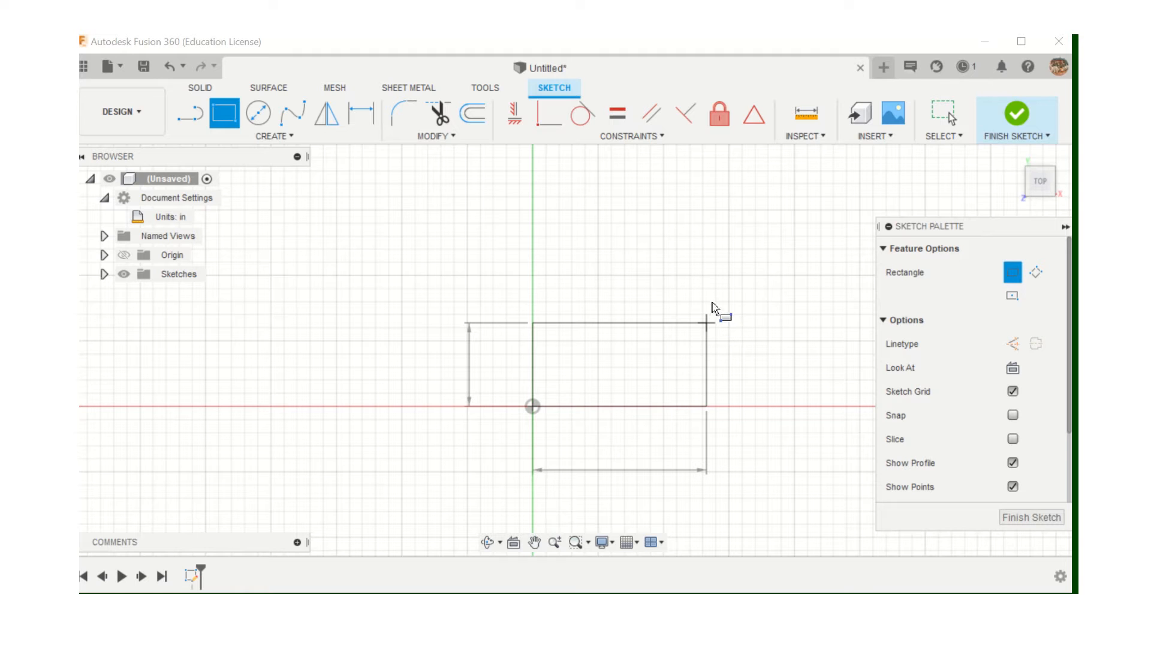
{"action": "left_click", "coordinate": [757, 309]}
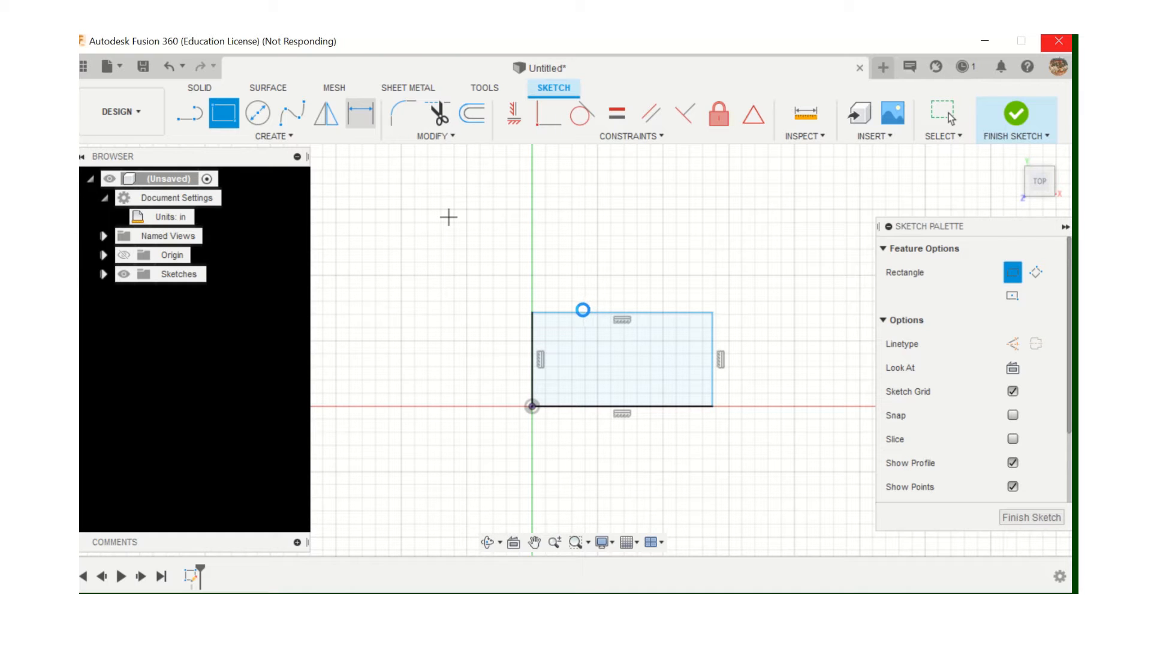
Add a width dimension above the rectangle's top edge, widening it considerably
{"action": "left_click", "coordinate": [582, 313]}
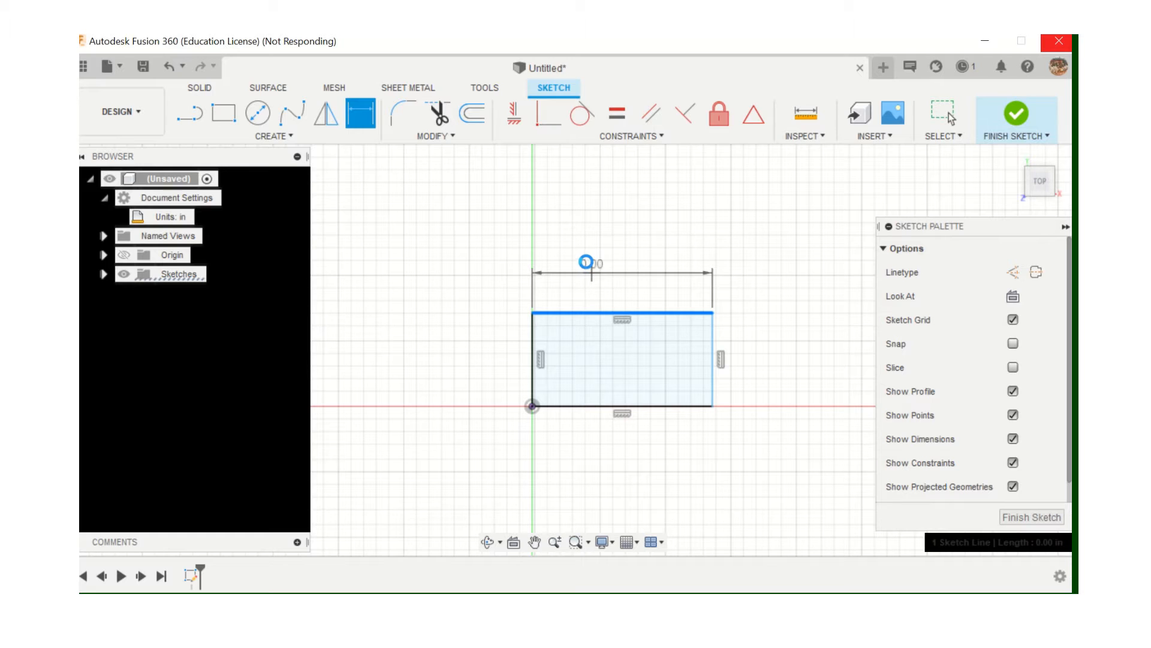
{"action": "left_click", "coordinate": [587, 262]}
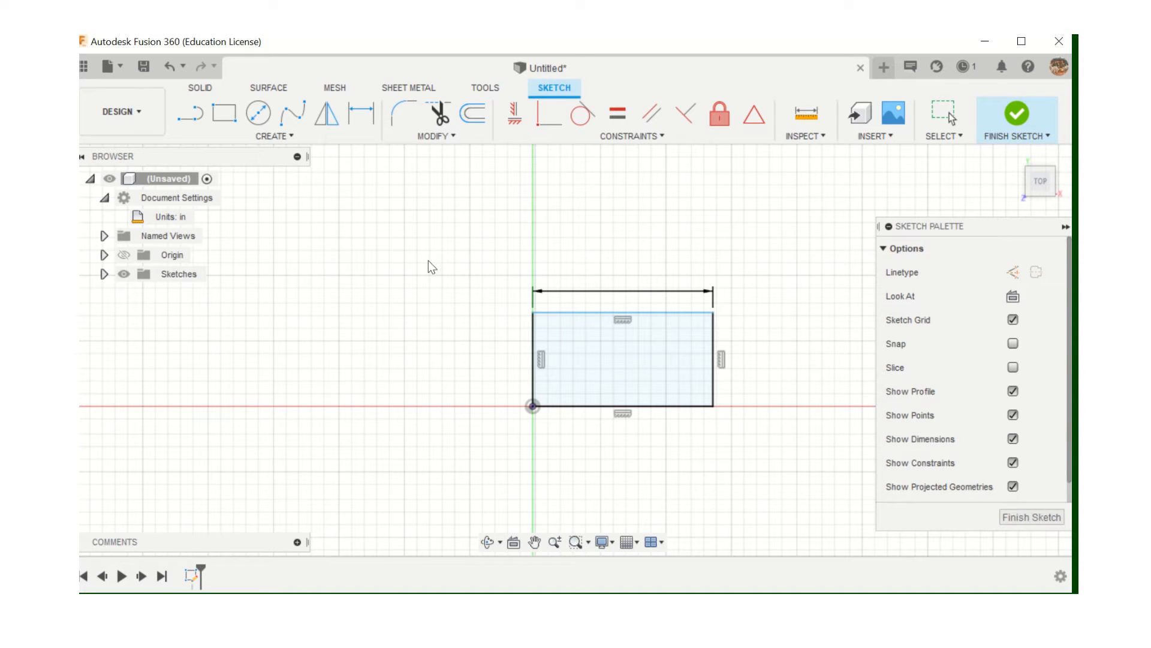
{"action": "key", "text": "d"}
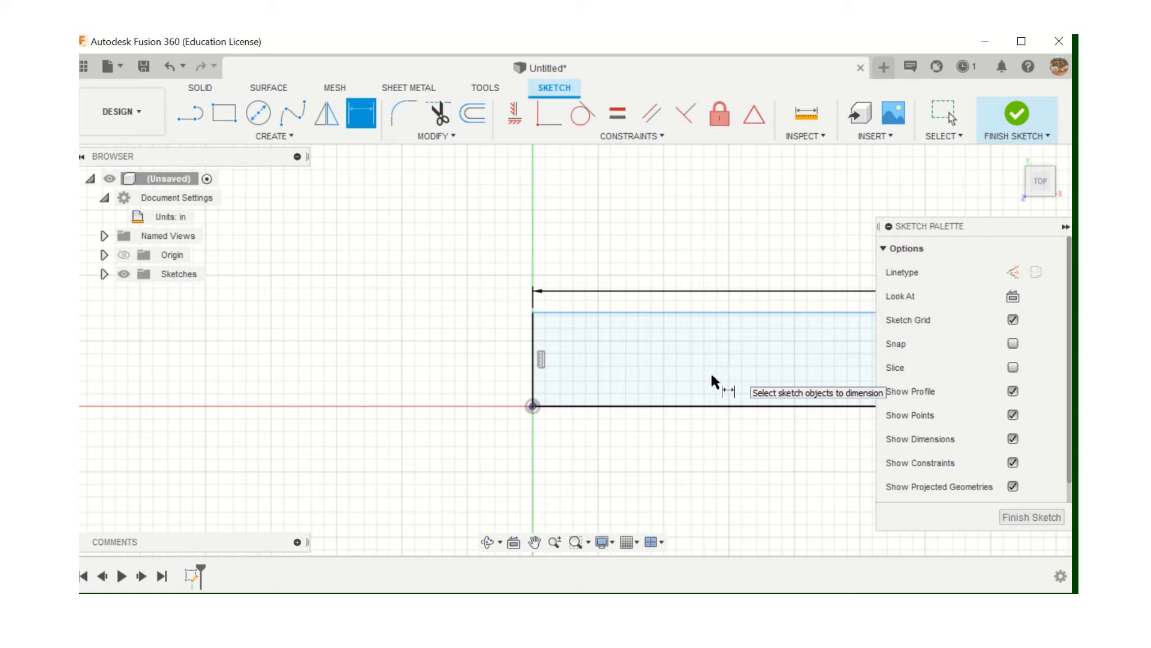
{"action": "scroll", "coordinate": [699, 381], "scroll_direction": "down", "scroll_amount": 1}
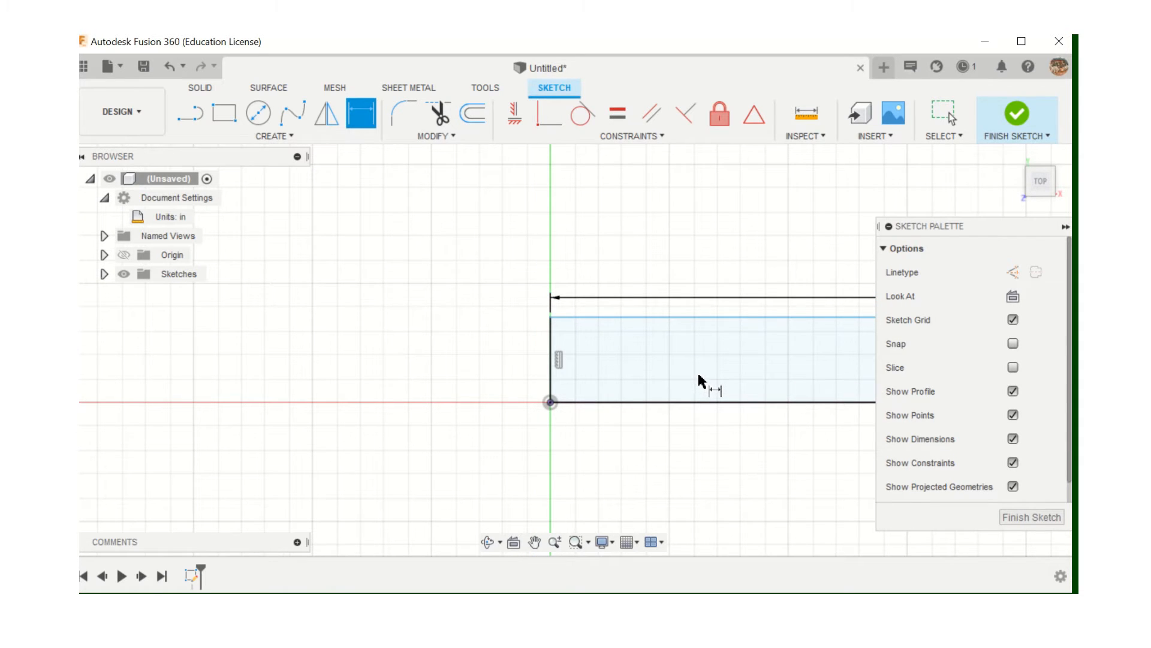
{"action": "mouse_move", "coordinate": [715, 360]}
{"action": "middle_mouse_down"}
{"action": "mouse_move", "coordinate": [442, 342]}
{"action": "mouse_move", "coordinate": [420, 358]}
{"action": "middle_mouse_up"}
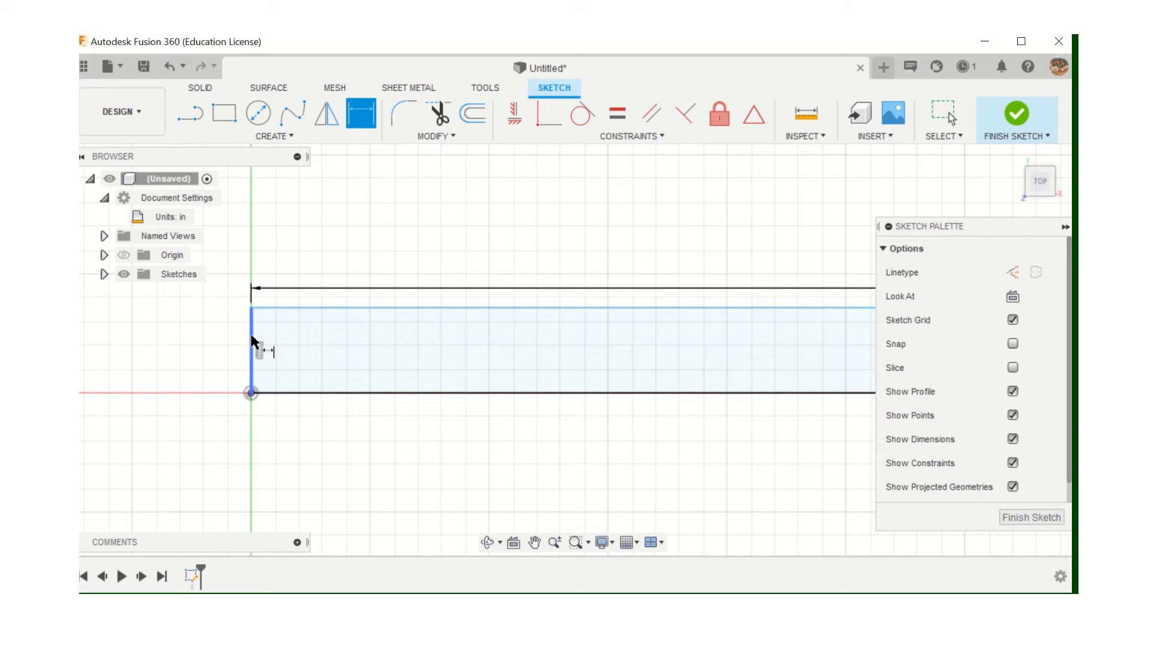
Dimension the rectangle's height between its top and bottom edges as 1 in
{"action": "left_click", "coordinate": [284, 308]}
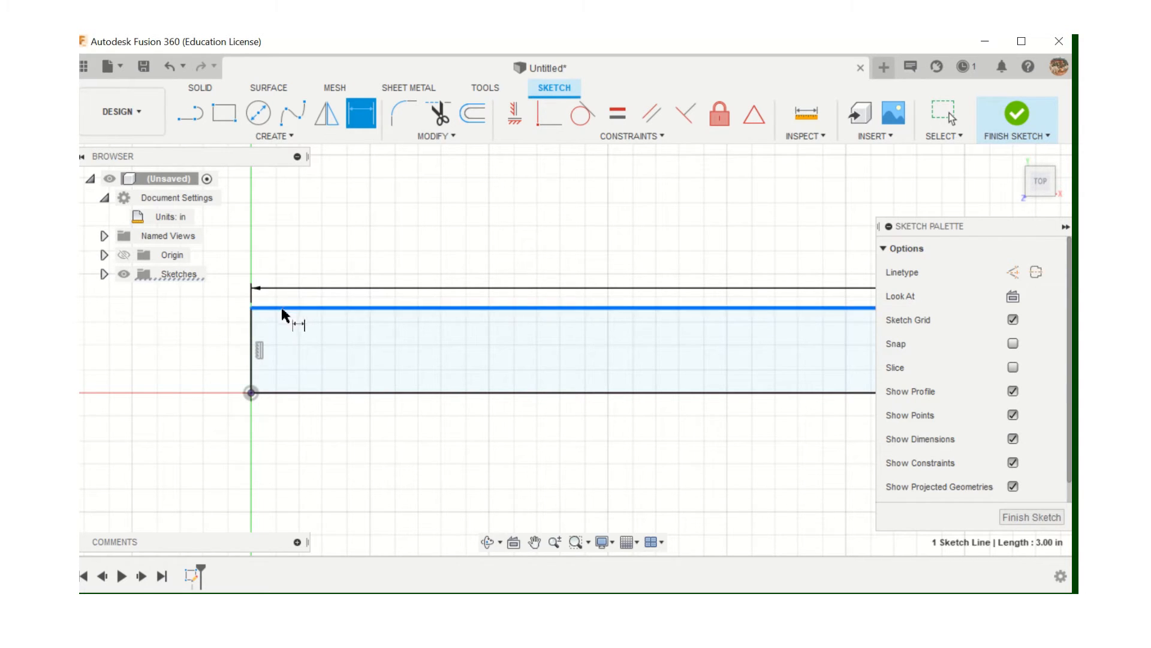
{"action": "left_click", "coordinate": [258, 392]}
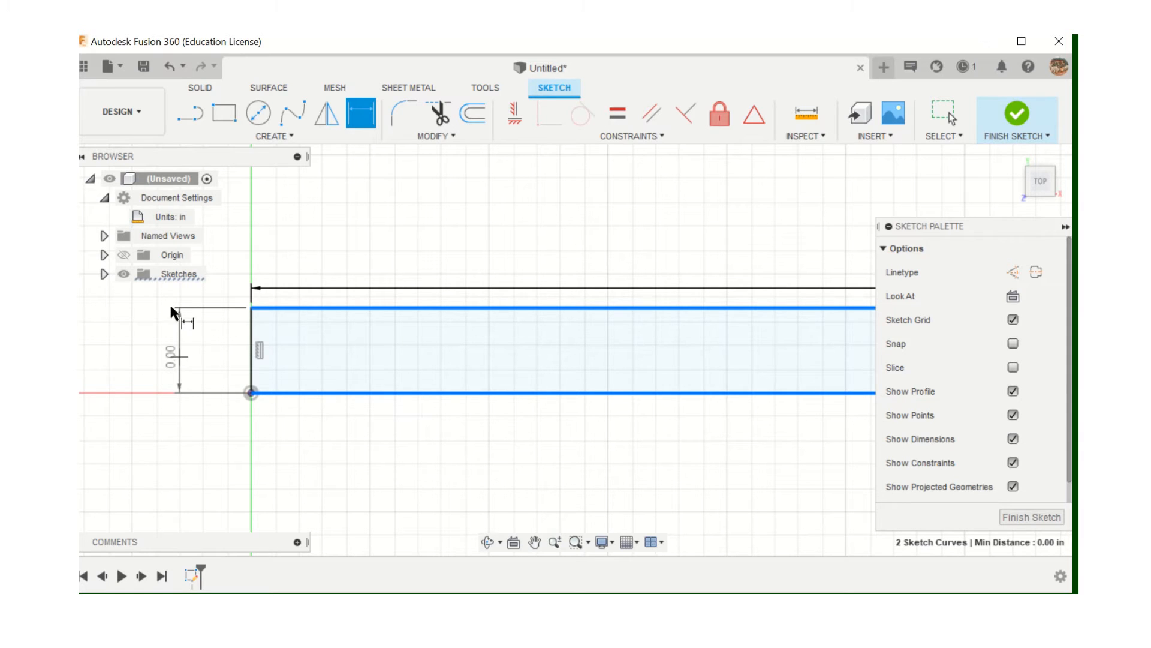
{"action": "left_click", "coordinate": [178, 365]}
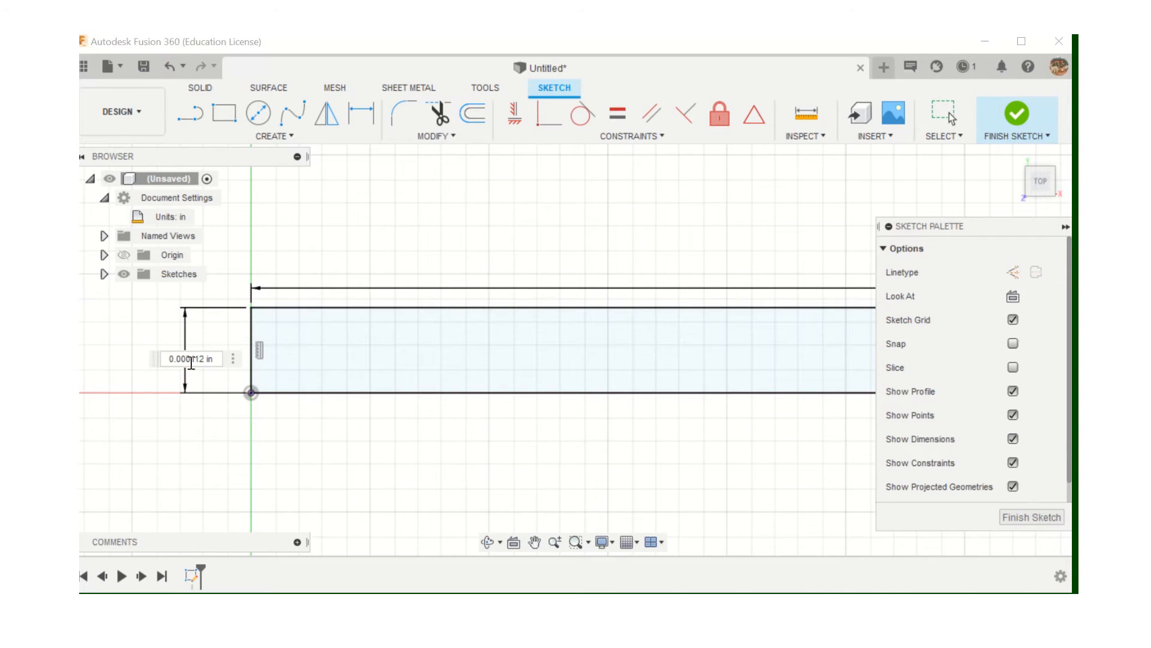
{"action": "left_click_drag", "start_coordinate": [224, 361], "coordinate": [152, 359]}
{"action": "type", "text": "1in"}
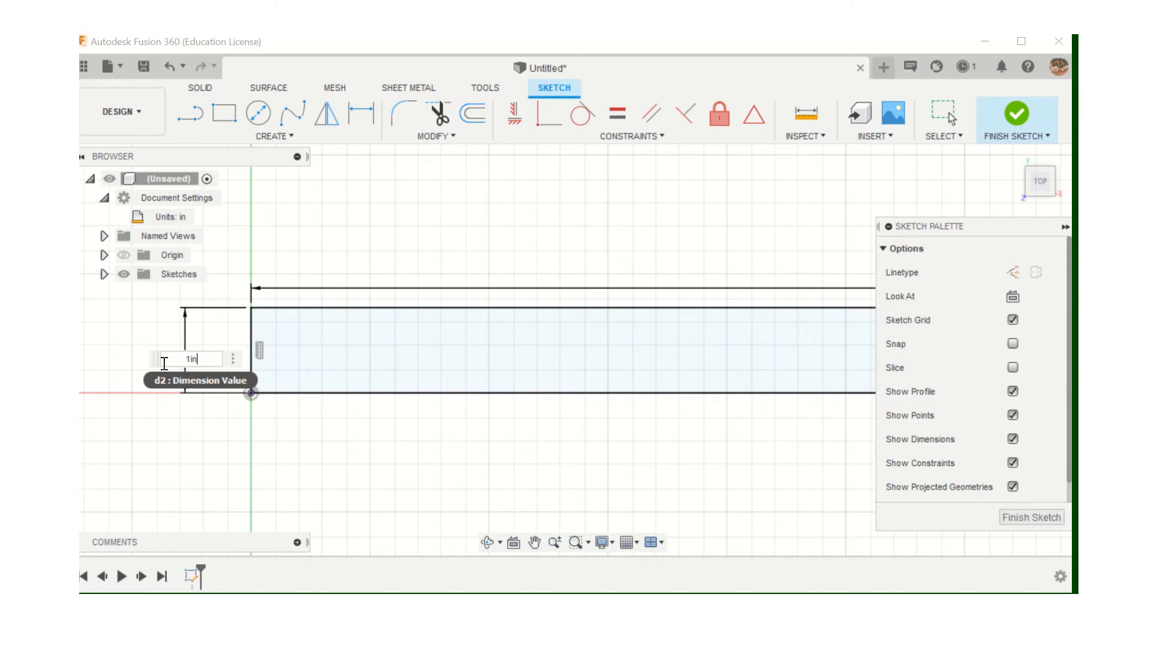
{"action": "key", "text": "Return"}
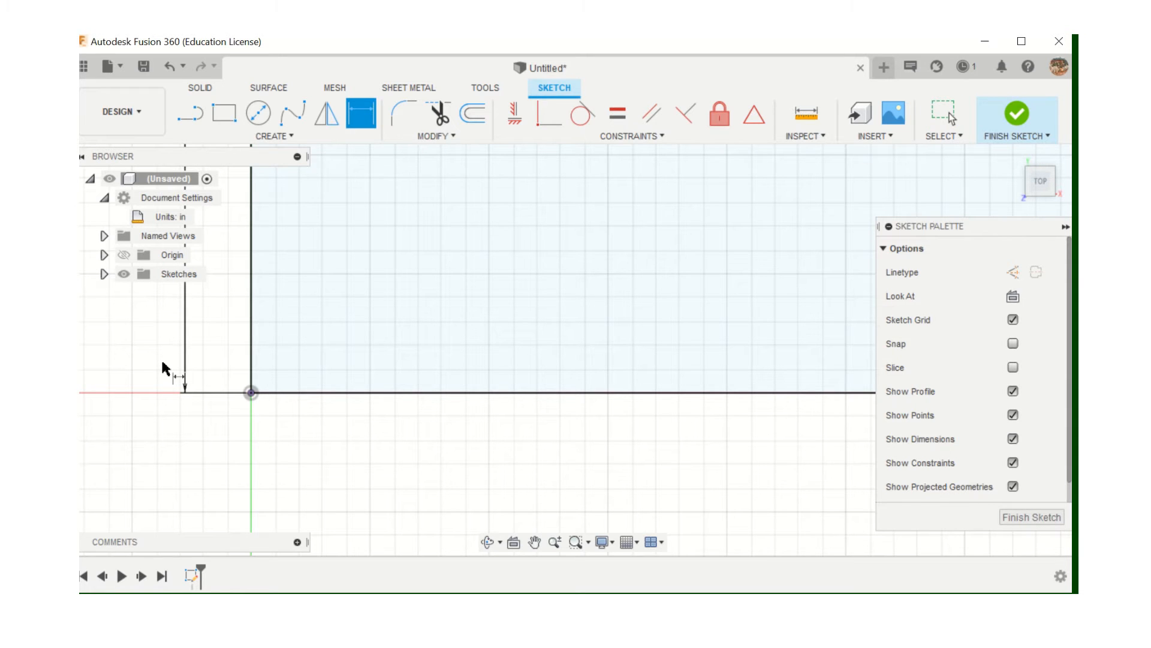
{"action": "scroll", "coordinate": [342, 342], "scroll_direction": "down", "scroll_amount": 1}
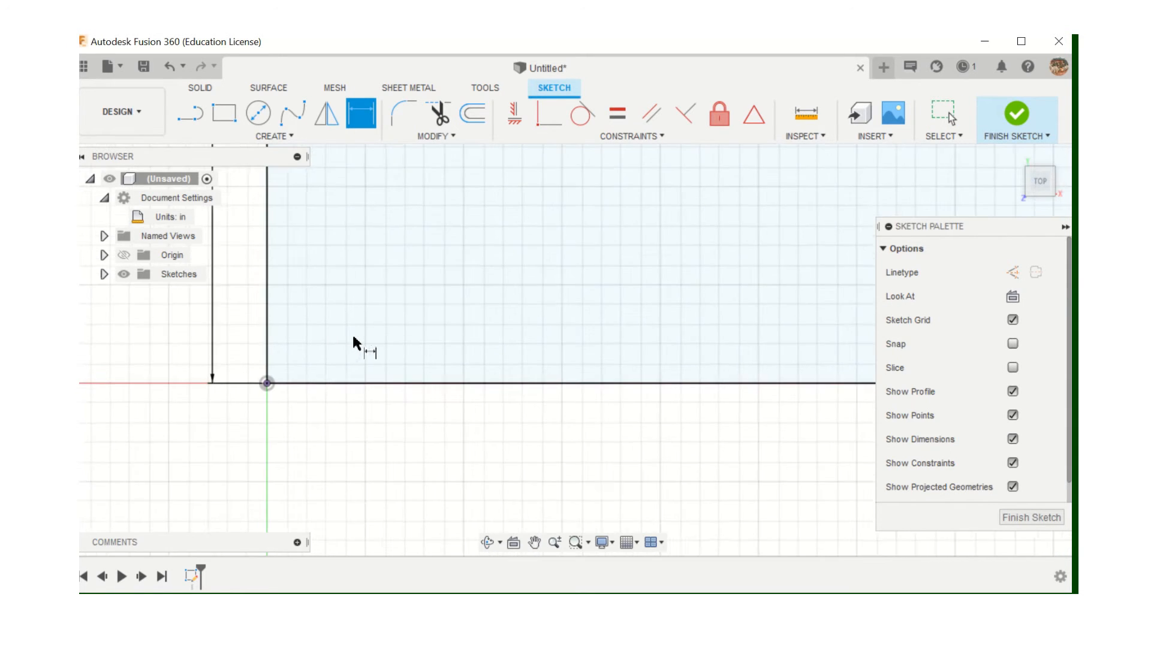
{"action": "scroll", "coordinate": [353, 342], "scroll_direction": "down", "scroll_amount": 1}
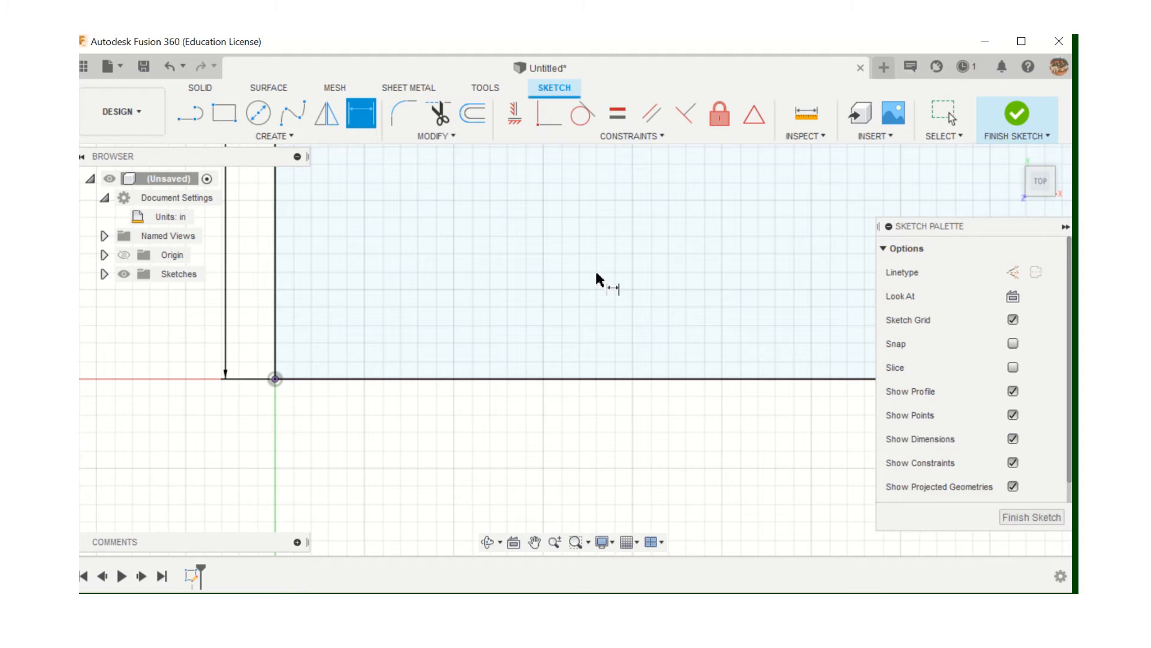
{"action": "scroll", "coordinate": [598, 276], "scroll_direction": "down", "scroll_amount": 3}
{"action": "scroll", "coordinate": [654, 262], "scroll_direction": "down", "scroll_amount": 5}
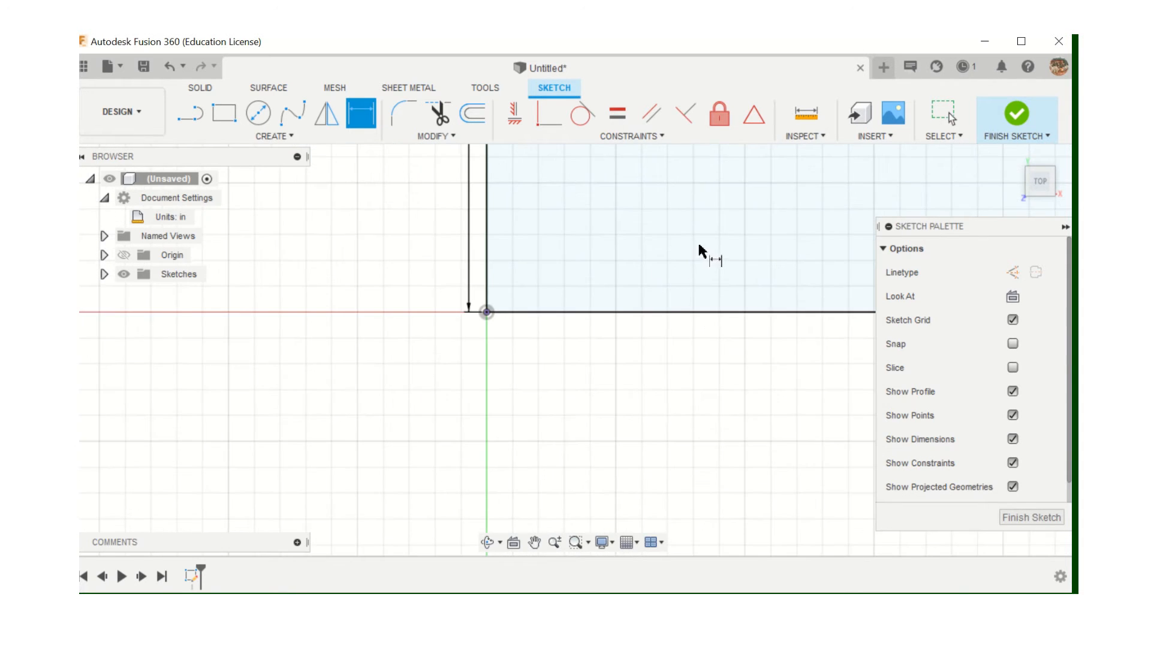
{"action": "middle_click_drag", "start_coordinate": [741, 237], "coordinate": [501, 413]}
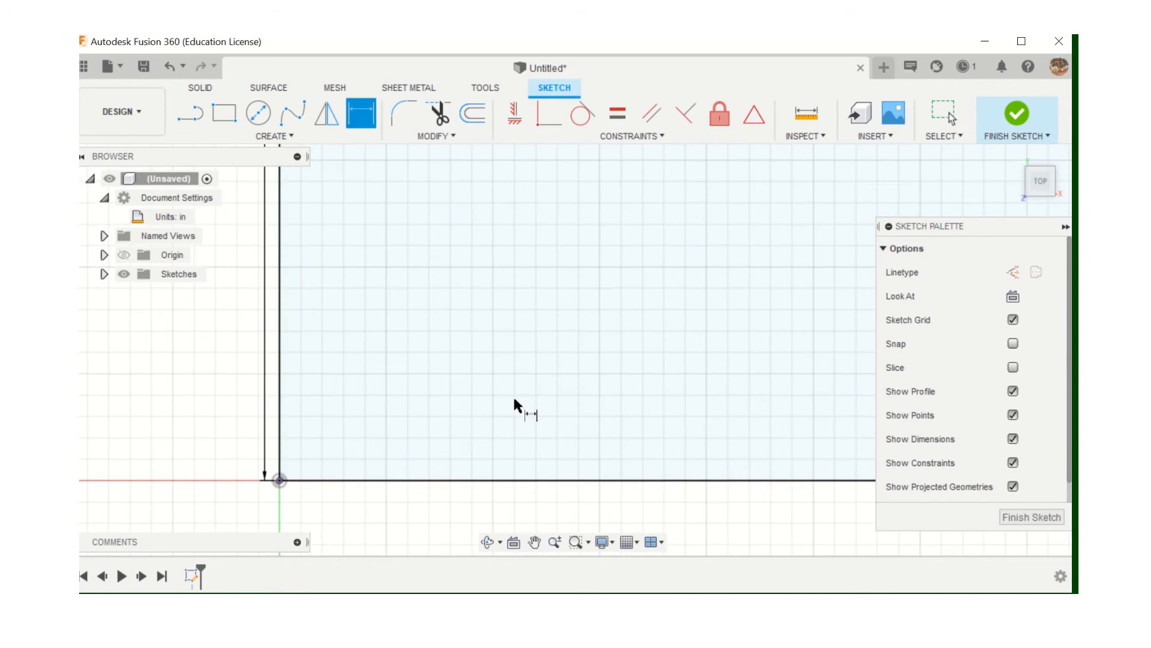
{"action": "scroll", "coordinate": [515, 401], "scroll_direction": "down", "scroll_amount": 1}
{"action": "scroll", "coordinate": [536, 385], "scroll_direction": "down", "scroll_amount": 3}
{"action": "scroll", "coordinate": [551, 379], "scroll_direction": "down", "scroll_amount": 4}
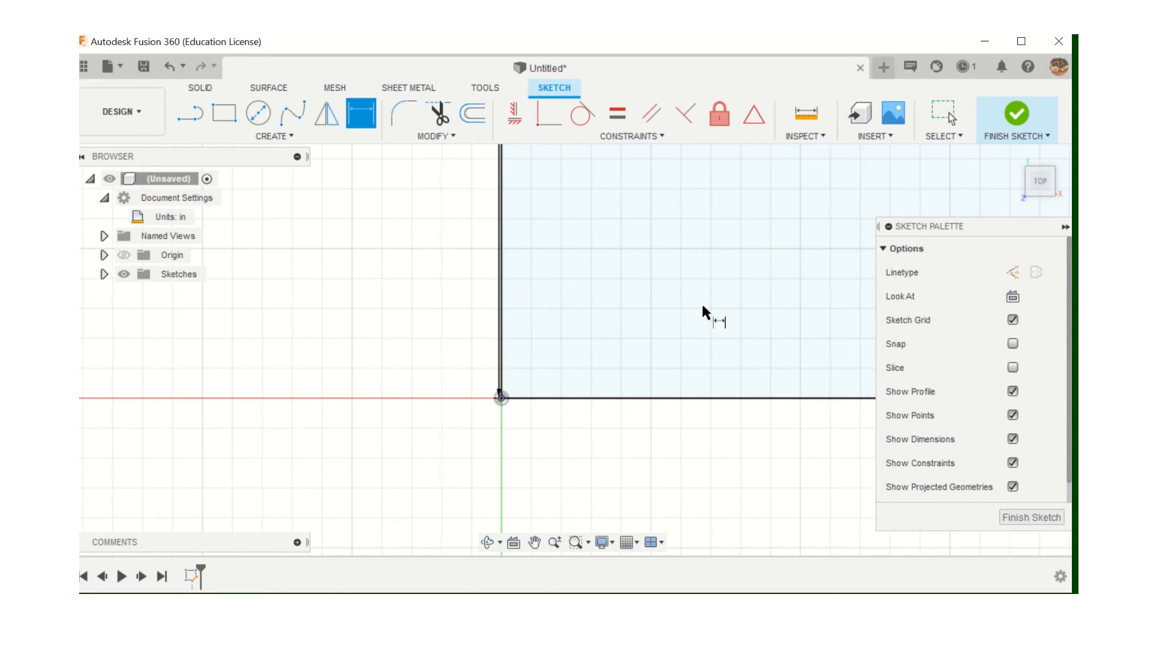
{"action": "scroll", "coordinate": [704, 305], "scroll_direction": "down", "scroll_amount": 2}
{"action": "mouse_move", "coordinate": [704, 306]}
{"action": "middle_mouse_down"}
{"action": "mouse_move", "coordinate": [525, 401]}
{"action": "mouse_move", "coordinate": [326, 461]}
{"action": "middle_mouse_up"}
{"action": "scroll", "coordinate": [442, 403], "scroll_direction": "down", "scroll_amount": 10}
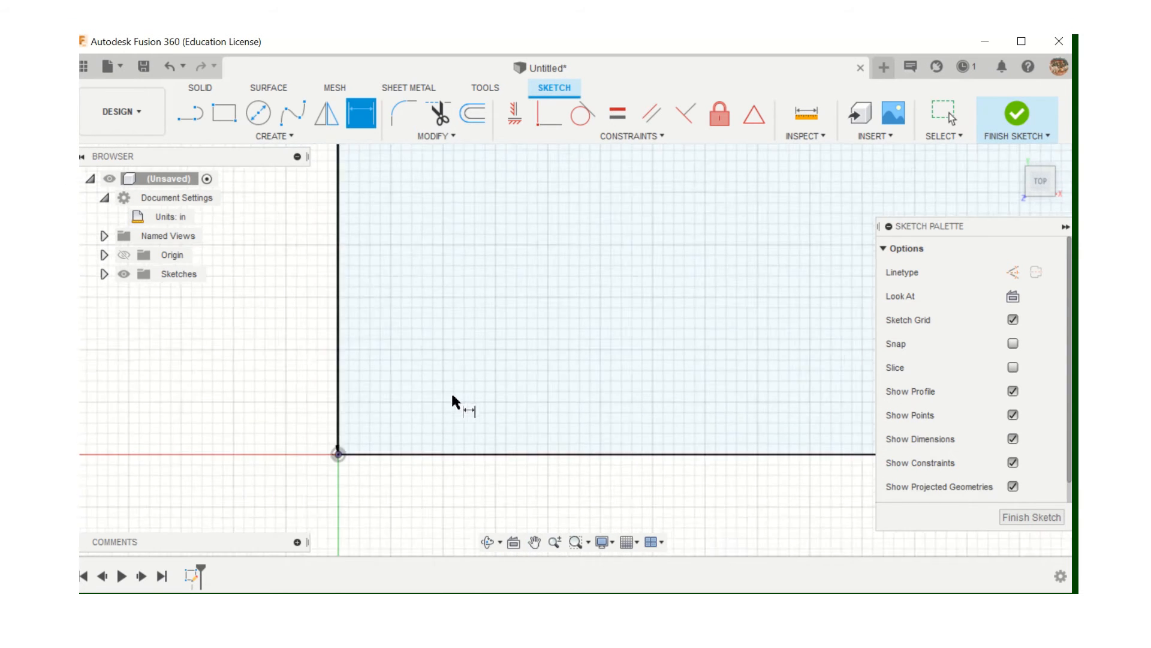
{"action": "scroll", "coordinate": [542, 354], "scroll_direction": "down", "scroll_amount": 3}
{"action": "scroll", "coordinate": [707, 296], "scroll_direction": "down", "scroll_amount": 1}
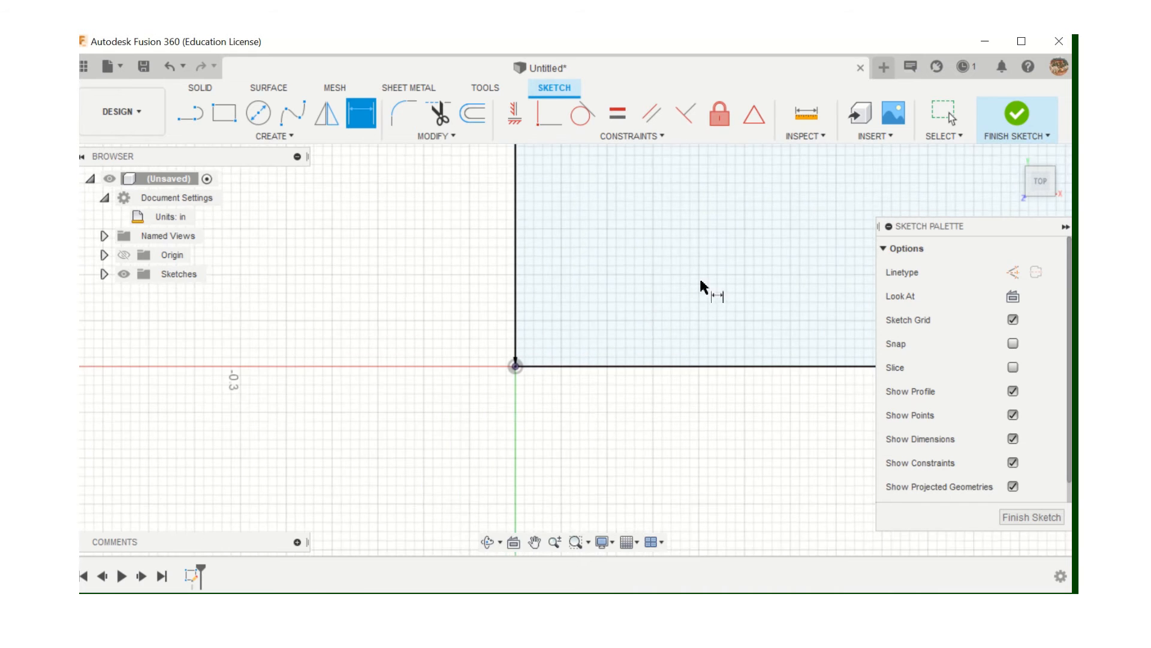
{"action": "mouse_move", "coordinate": [707, 296]}
{"action": "middle_mouse_down"}
{"action": "mouse_move", "coordinate": [635, 352]}
{"action": "mouse_move", "coordinate": [408, 460]}
{"action": "middle_mouse_up"}
{"action": "scroll", "coordinate": [429, 455], "scroll_direction": "down", "scroll_amount": 4}
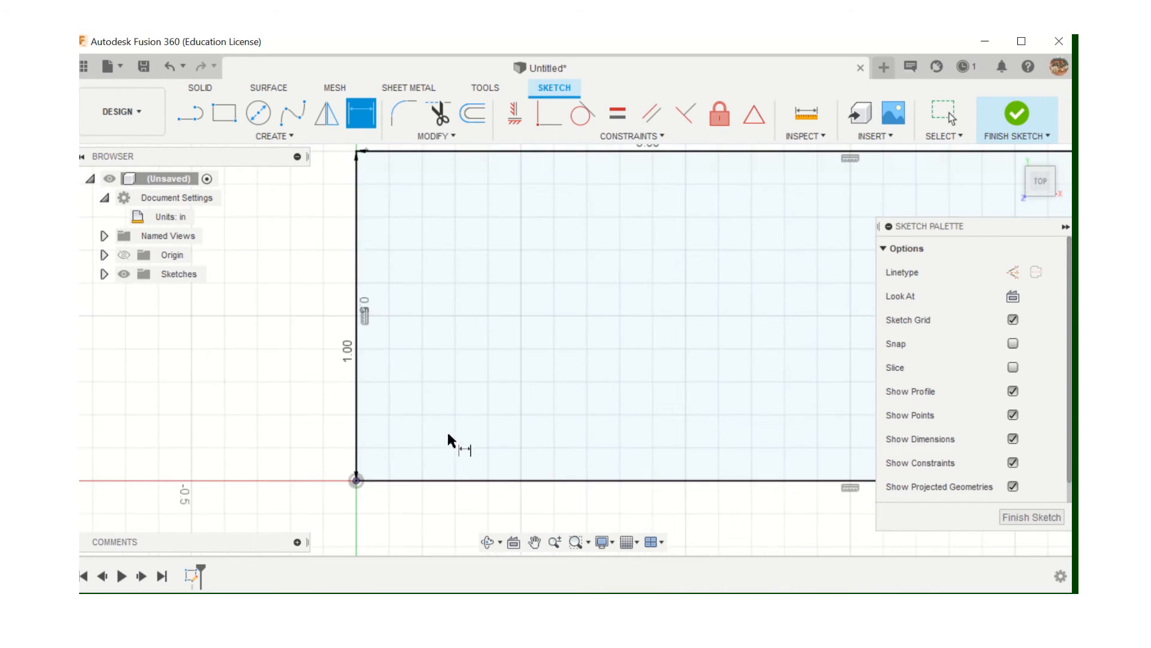
{"action": "scroll", "coordinate": [521, 427], "scroll_direction": "down", "scroll_amount": 2}
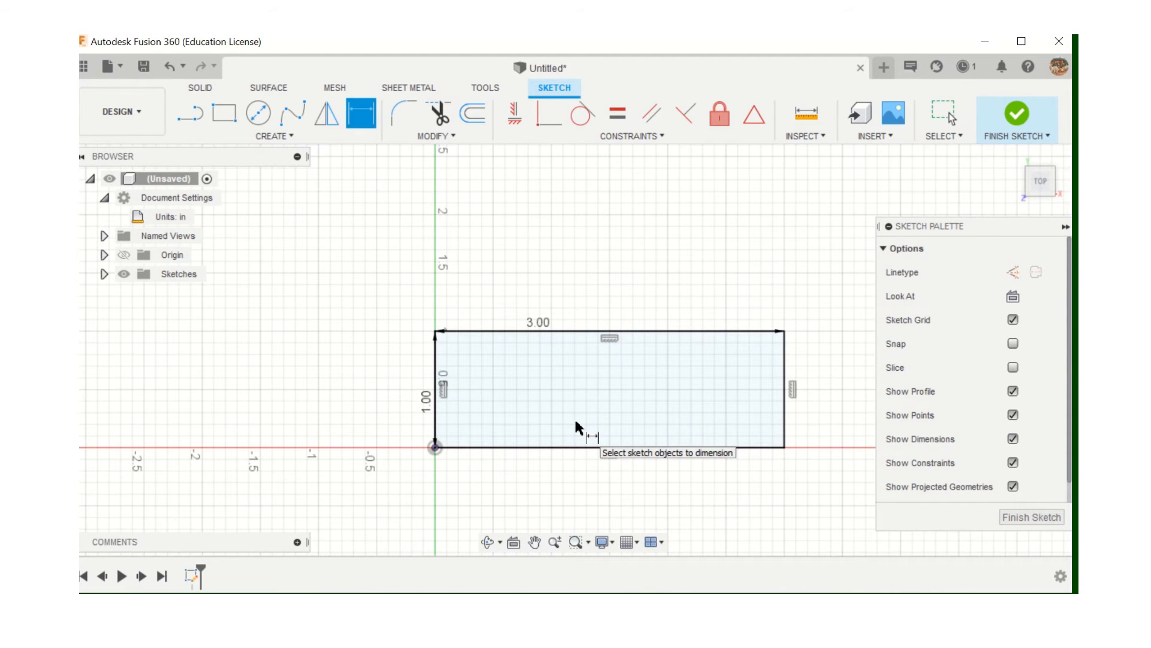
{"action": "scroll", "coordinate": [577, 428], "scroll_direction": "up", "scroll_amount": 3}
{"action": "scroll", "coordinate": [577, 427], "scroll_direction": "down", "scroll_amount": 2}
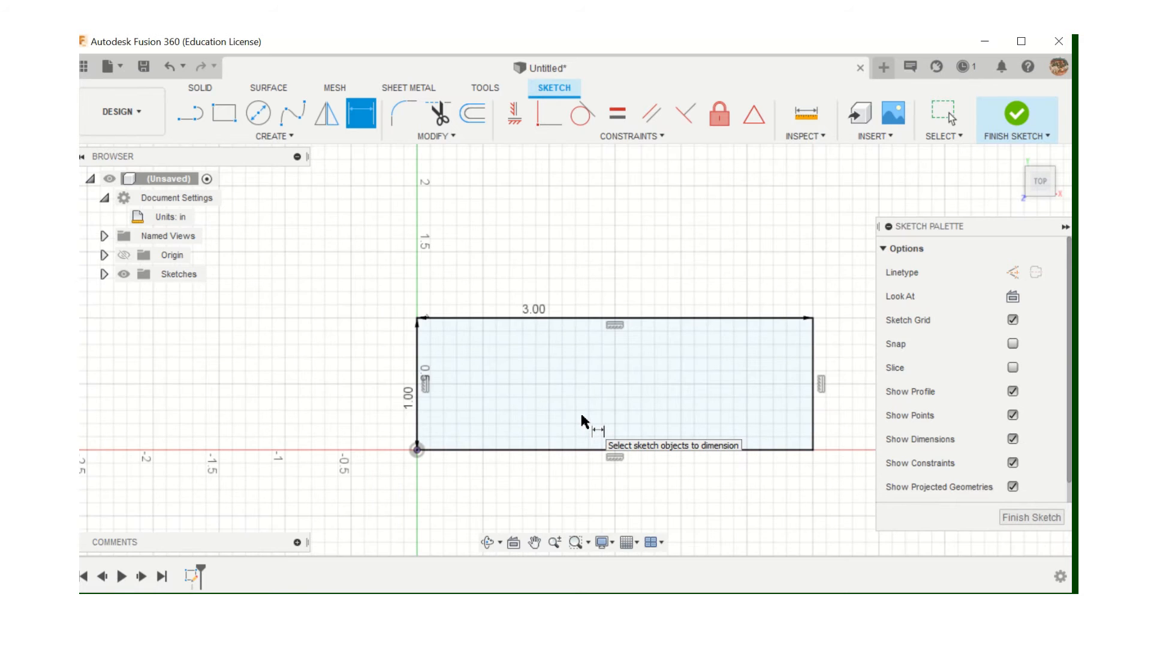
{"action": "scroll", "coordinate": [601, 420], "scroll_direction": "down", "scroll_amount": 2}
{"action": "middle_click_drag", "start_coordinate": [602, 419], "coordinate": [496, 394]}
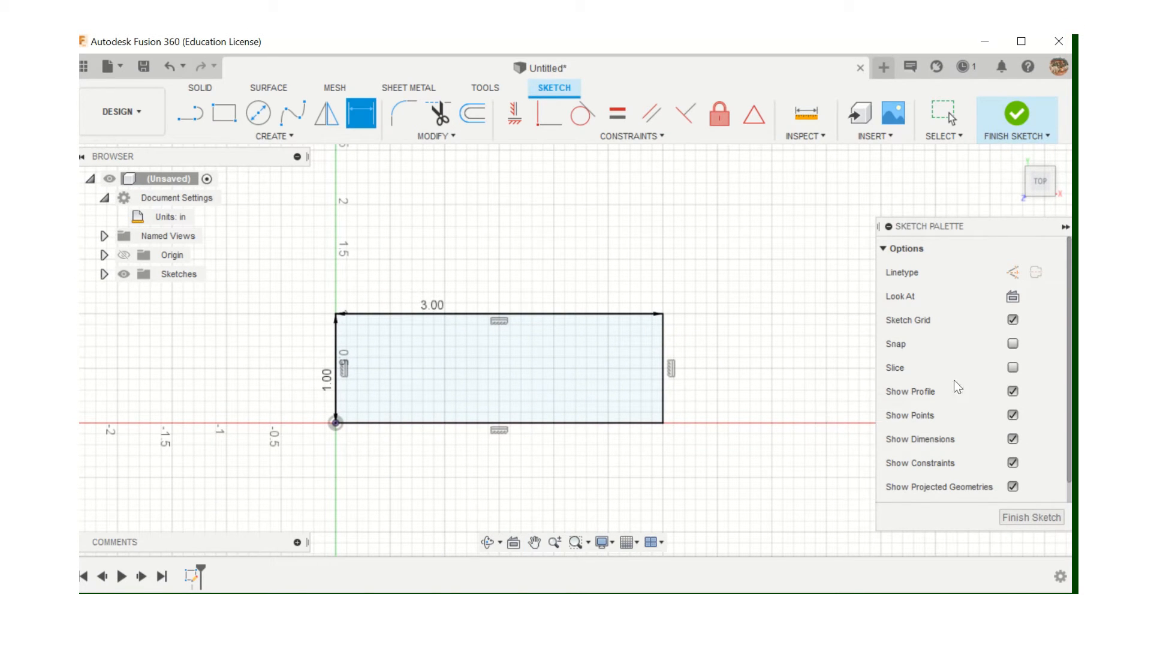
Finish the rectangle sketch and return to the Home angled 3D view
{"action": "left_click", "coordinate": [1014, 518]}
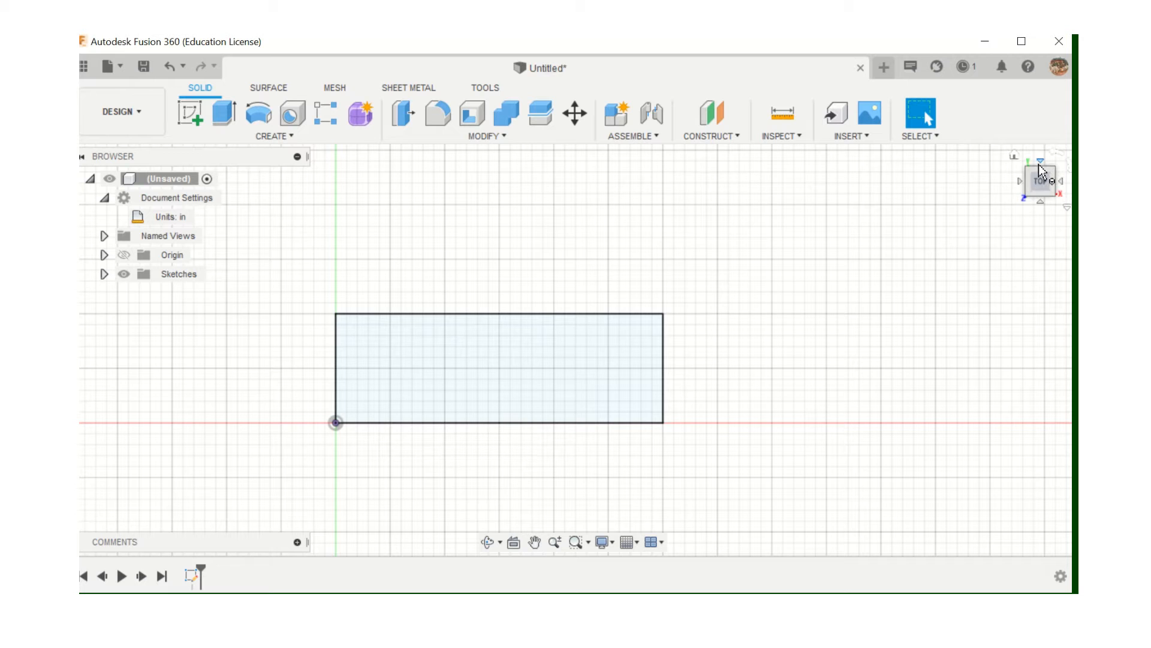
{"action": "left_click", "coordinate": [1014, 155]}
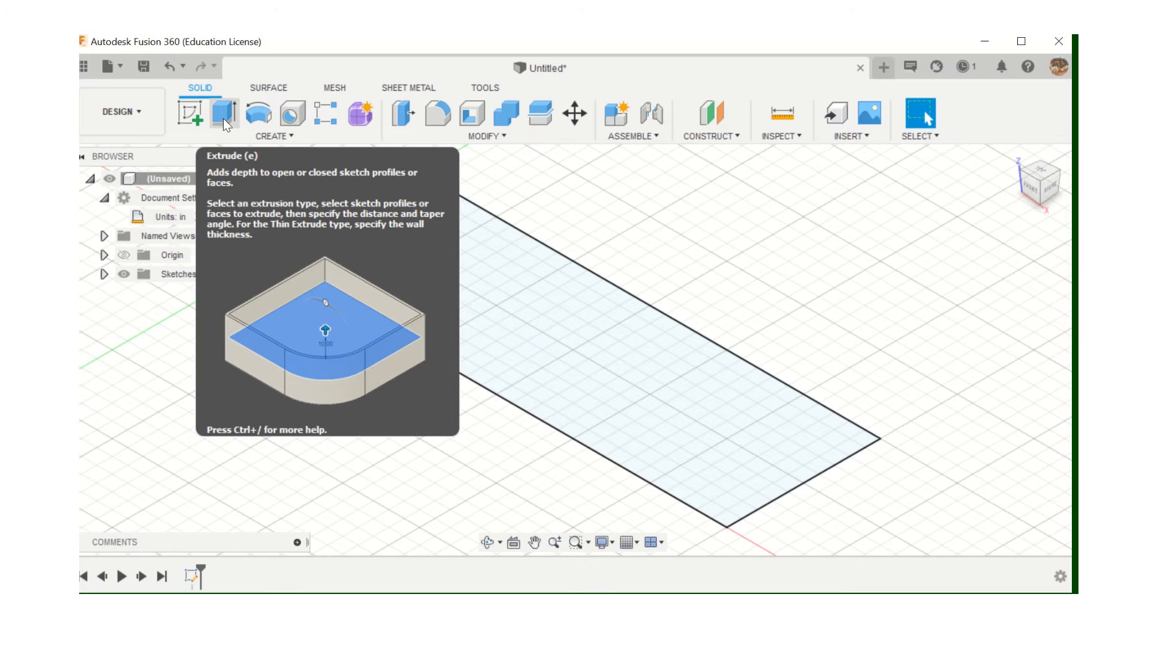
Extrude the rectangle profile upward 1 in as a new solid body
{"action": "left_click", "coordinate": [223, 117]}
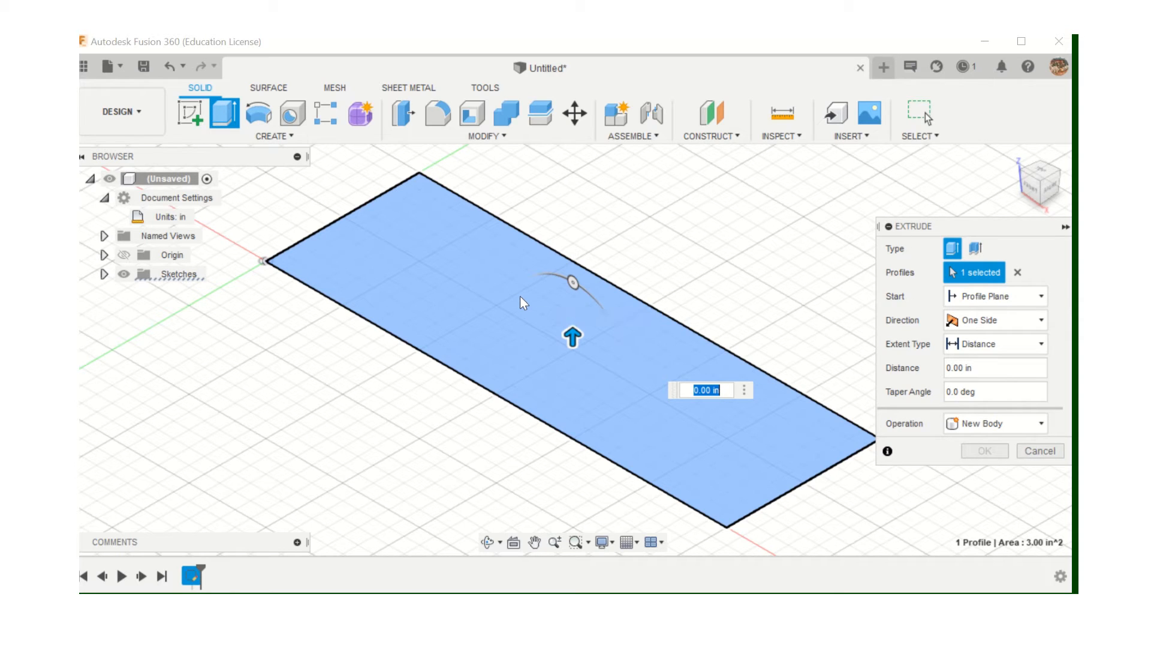
{"action": "mouse_move", "coordinate": [573, 335]}
{"action": "left_mouse_down"}
{"action": "mouse_move", "coordinate": [574, 303]}
{"action": "mouse_move", "coordinate": [577, 319]}
{"action": "left_mouse_up"}
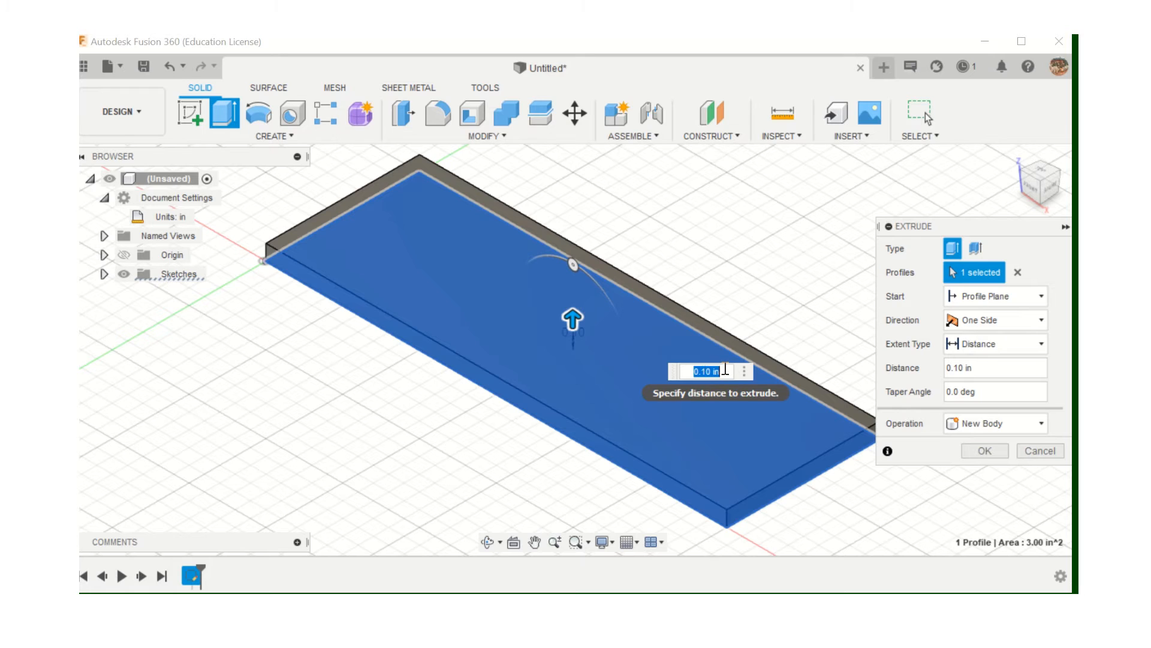
{"action": "type", "text": "1in"}
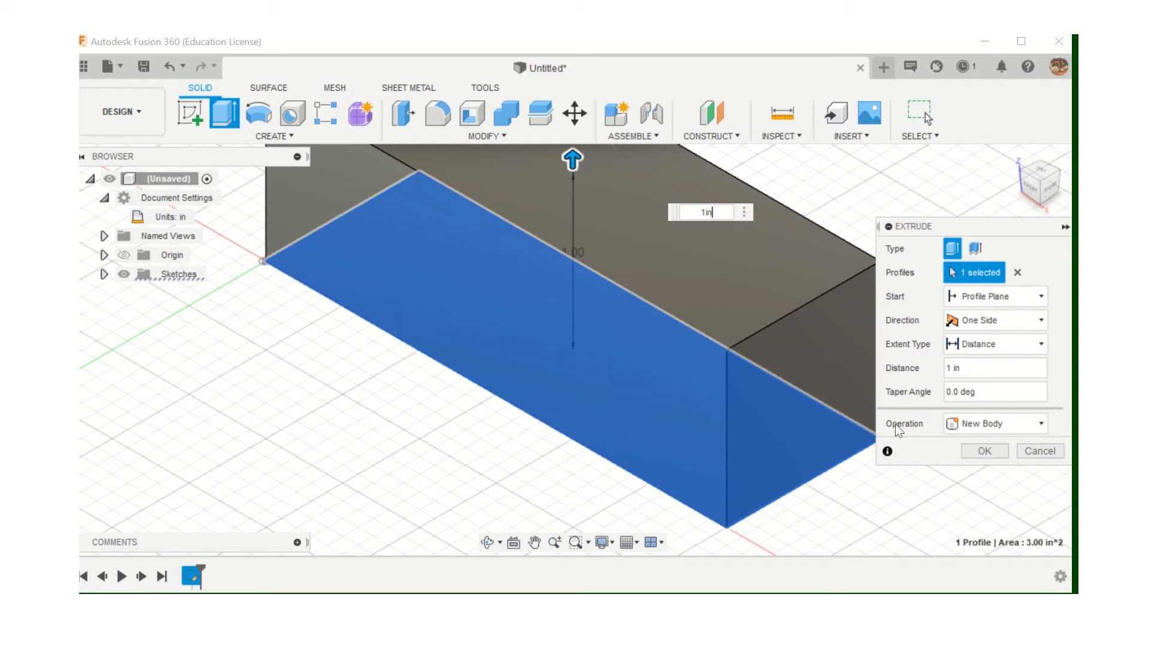
{"action": "left_click", "coordinate": [999, 451]}
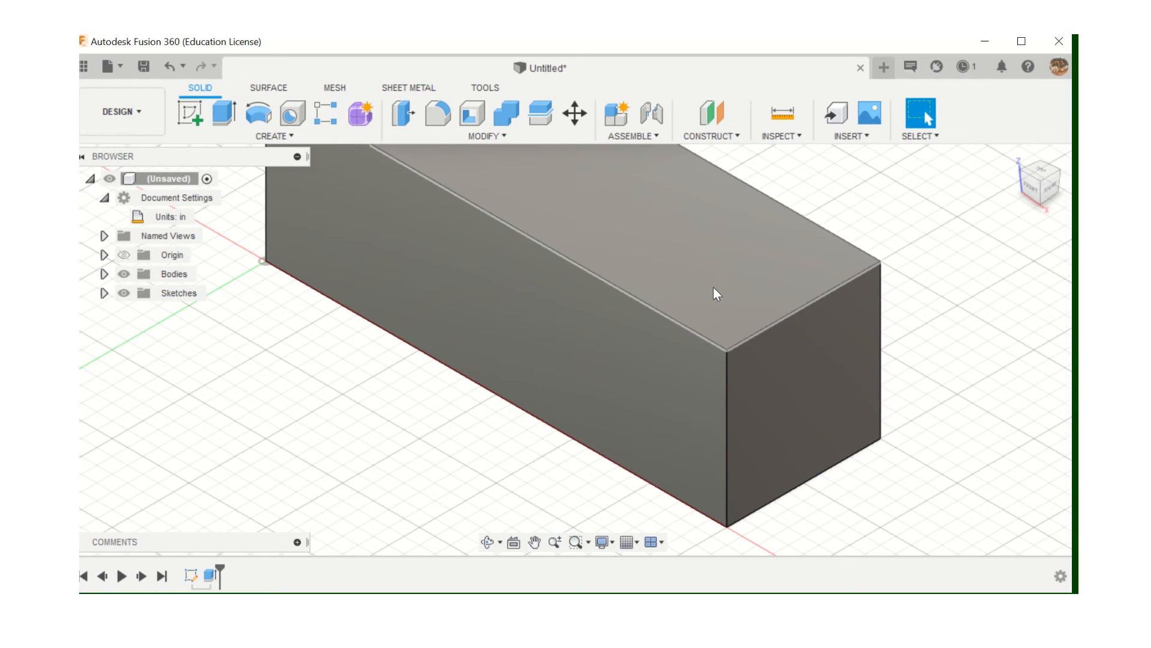
Zoom out, re-center the 3 by 1 by 1 in block, and begin a new sketch
{"action": "scroll", "coordinate": [713, 286], "scroll_direction": "down", "scroll_amount": 5}
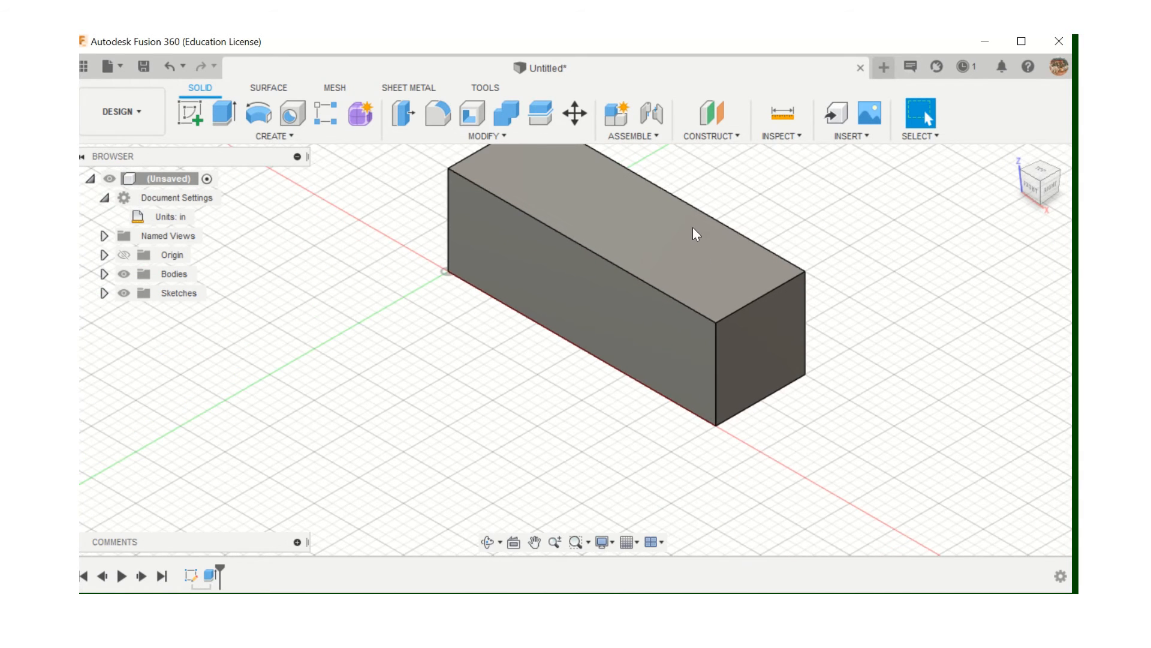
{"action": "middle_click_drag", "start_coordinate": [675, 229], "coordinate": [645, 350]}
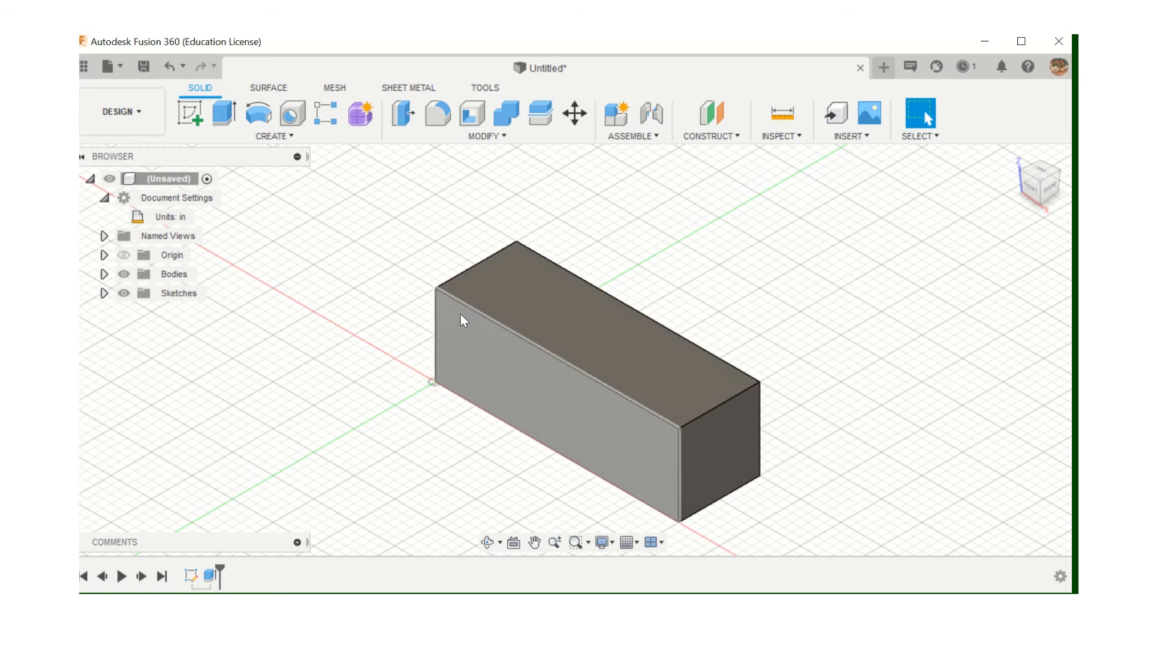
{"action": "left_click", "coordinate": [188, 117]}
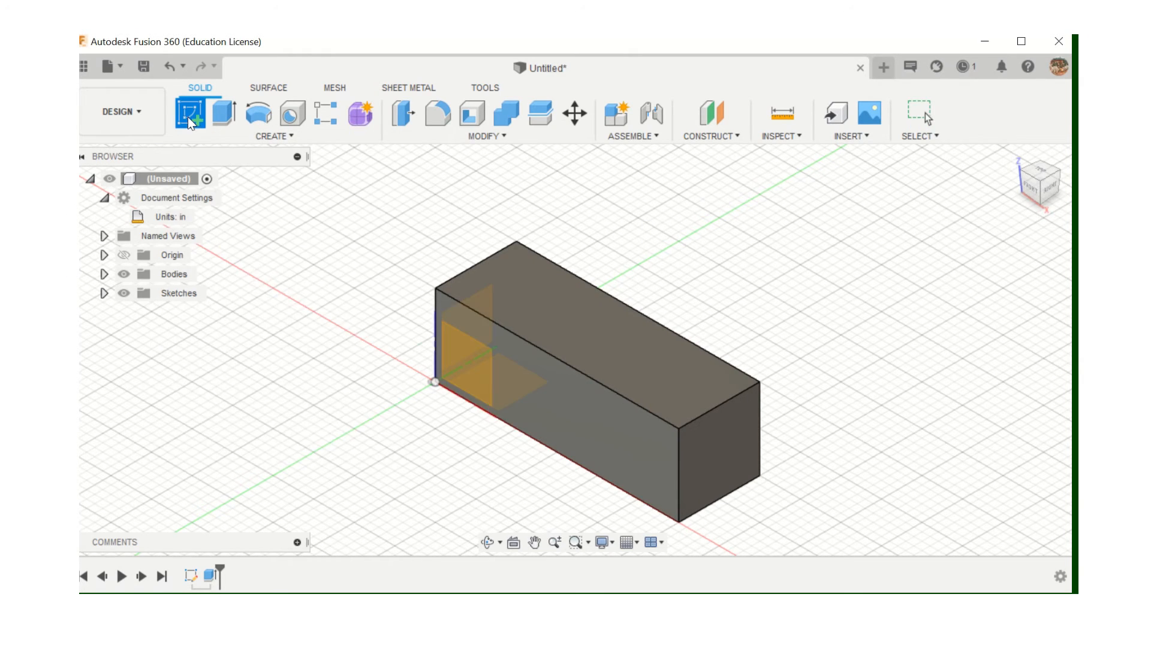
On the block's top face, draw a roughly 1 in rectangle from the left-end corner
{"action": "left_click", "coordinate": [526, 299]}
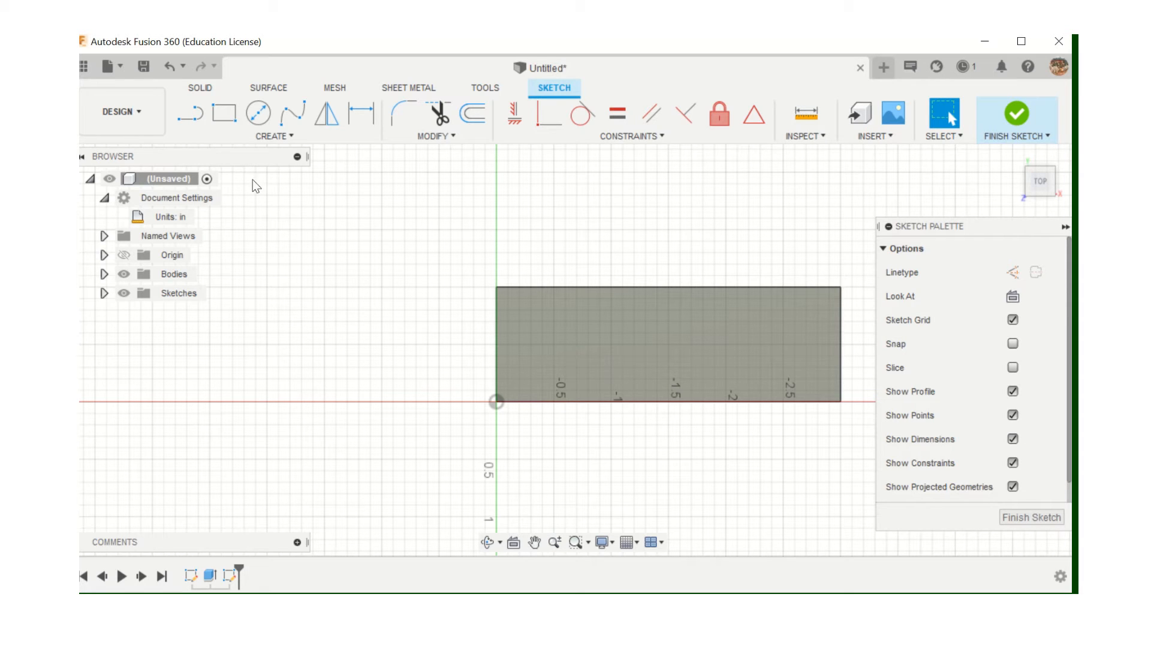
{"action": "left_click", "coordinate": [223, 117]}
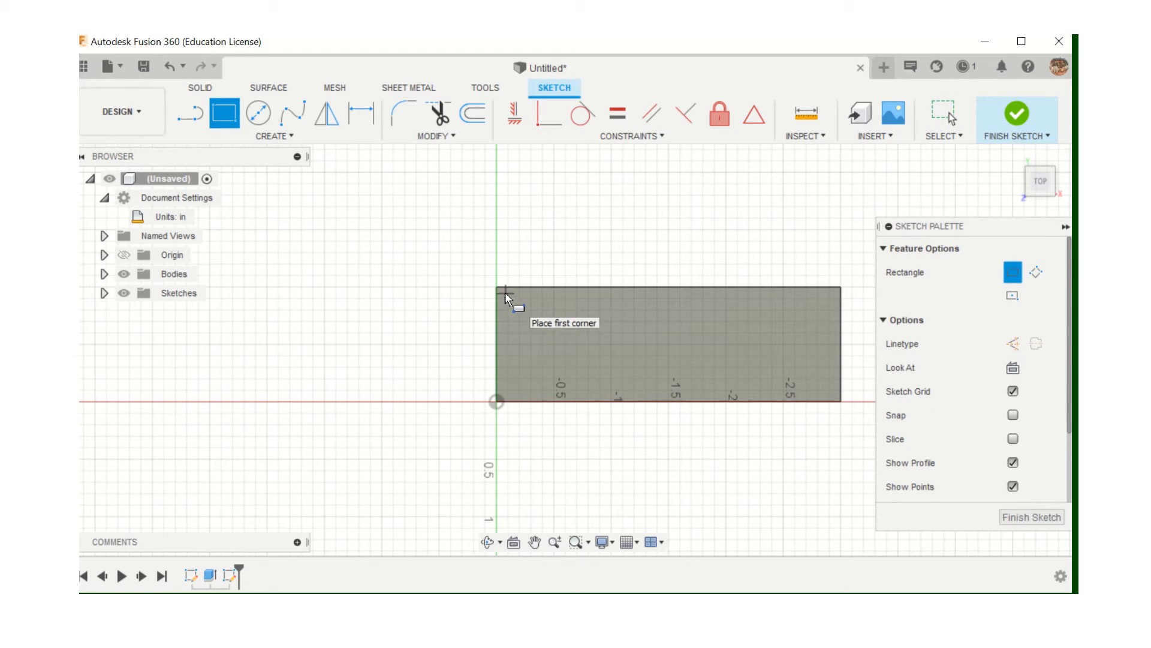
{"action": "left_click", "coordinate": [505, 292]}
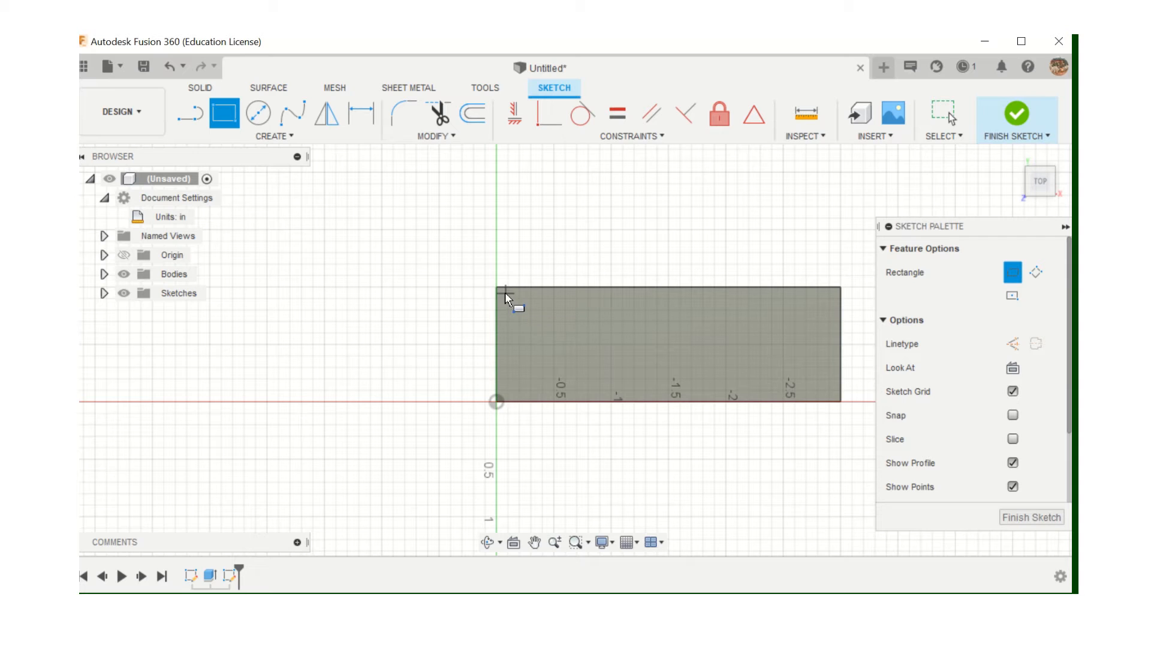
{"action": "left_click", "coordinate": [625, 393]}
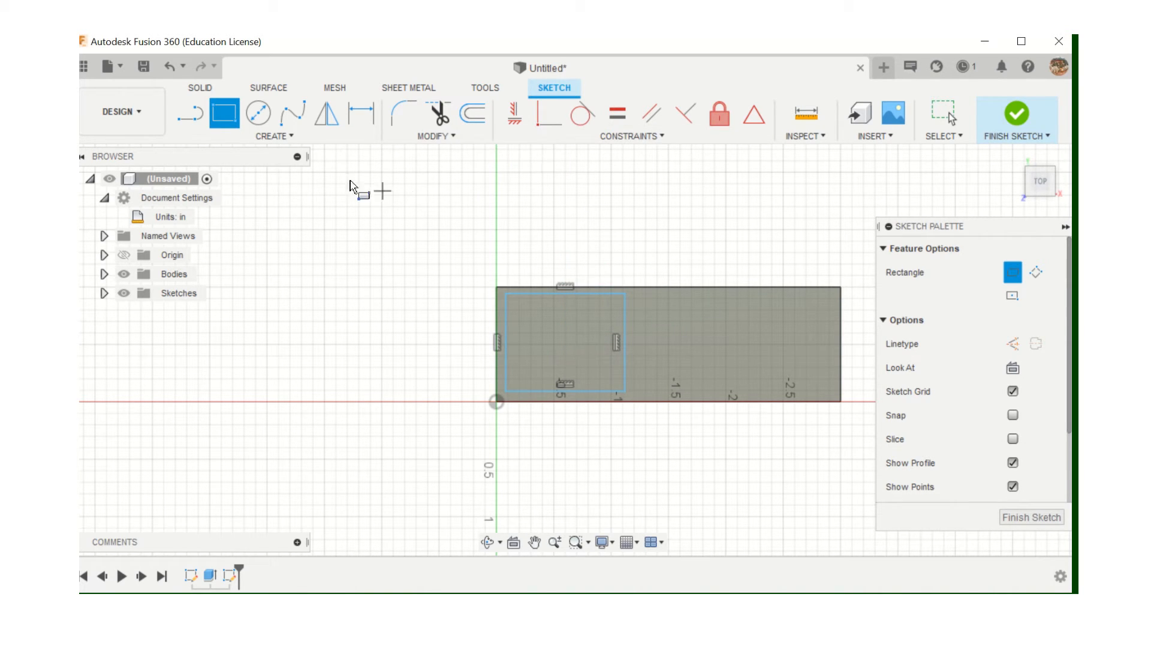
{"action": "left_click", "coordinate": [362, 112]}
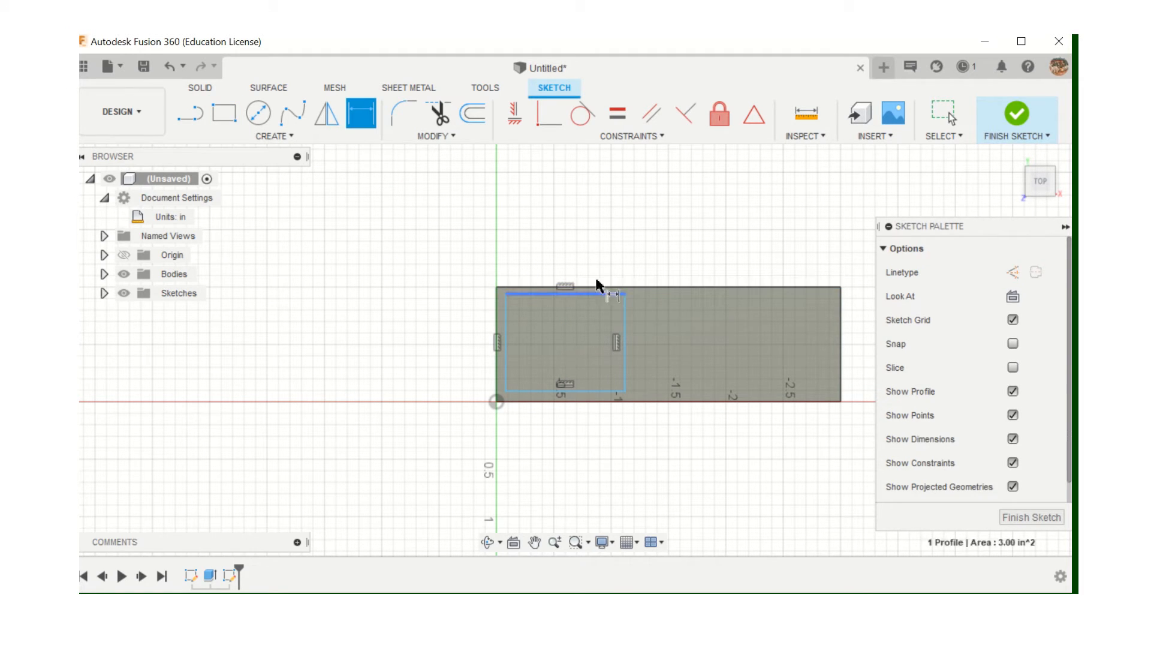
Dimension the small rectangle's top edge to 1.00 in wide
{"action": "left_click", "coordinate": [598, 293]}
{"action": "left_click", "coordinate": [565, 239]}
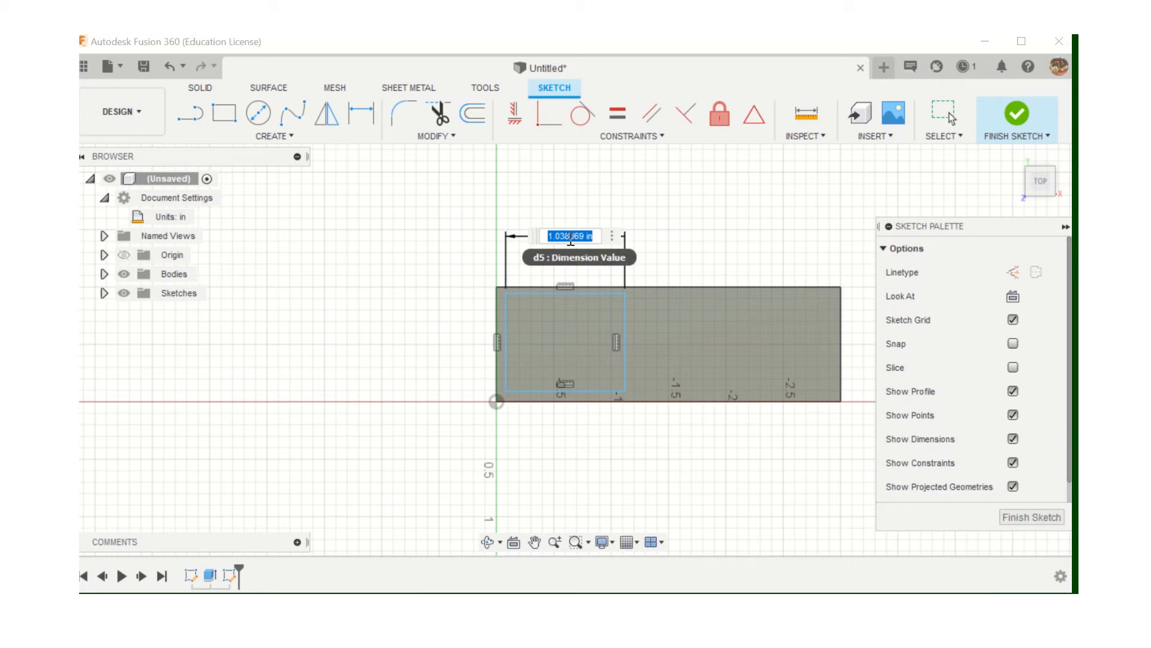
{"action": "key", "text": "BackSpace"}
{"action": "type", "text": "1"}
{"action": "key", "text": "Return"}
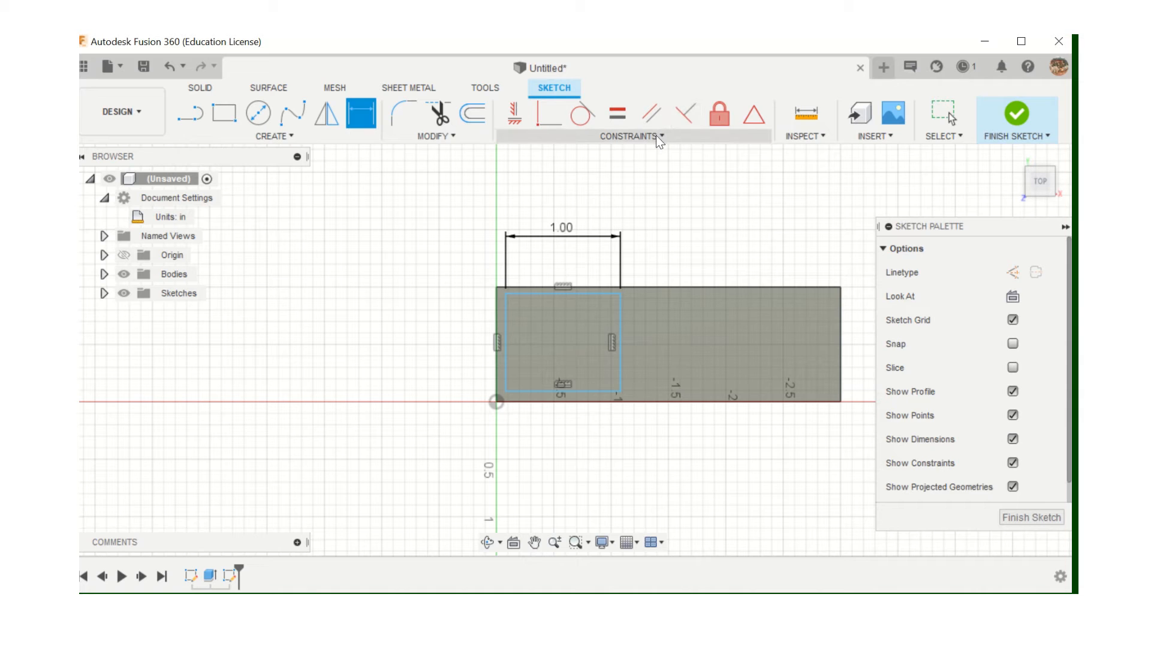
Make the small rectangle's top, bottom and left edges collinear with the large rectangle's edges
{"action": "left_click", "coordinate": [593, 135]}
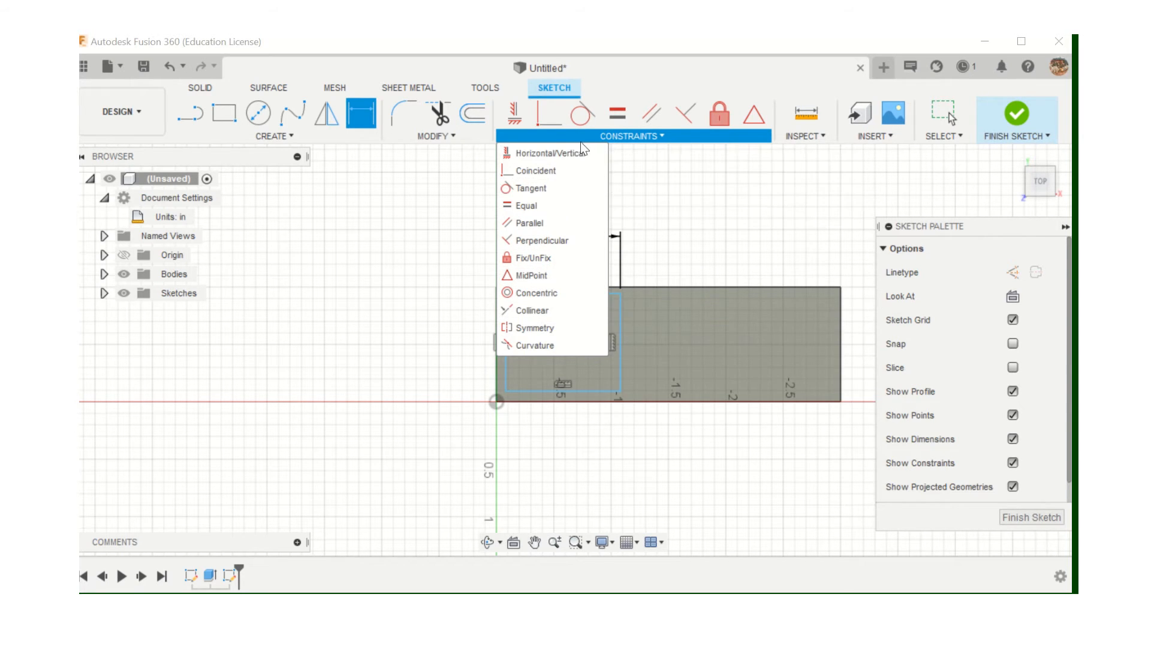
{"action": "left_click", "coordinate": [549, 310]}
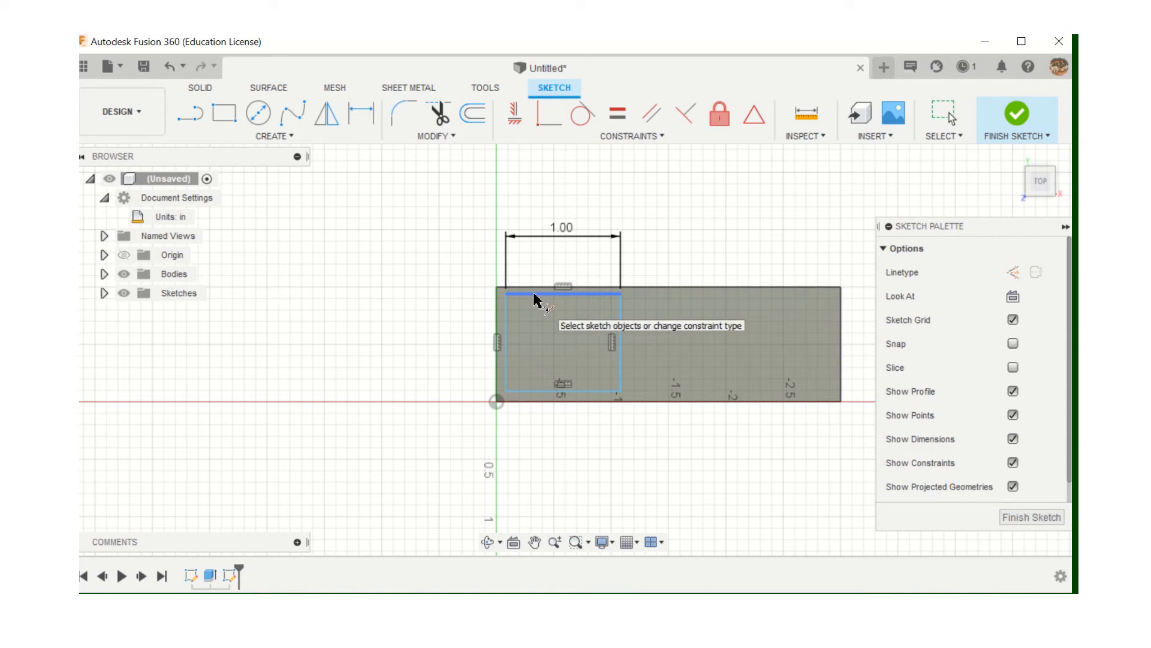
{"action": "left_click", "coordinate": [534, 296]}
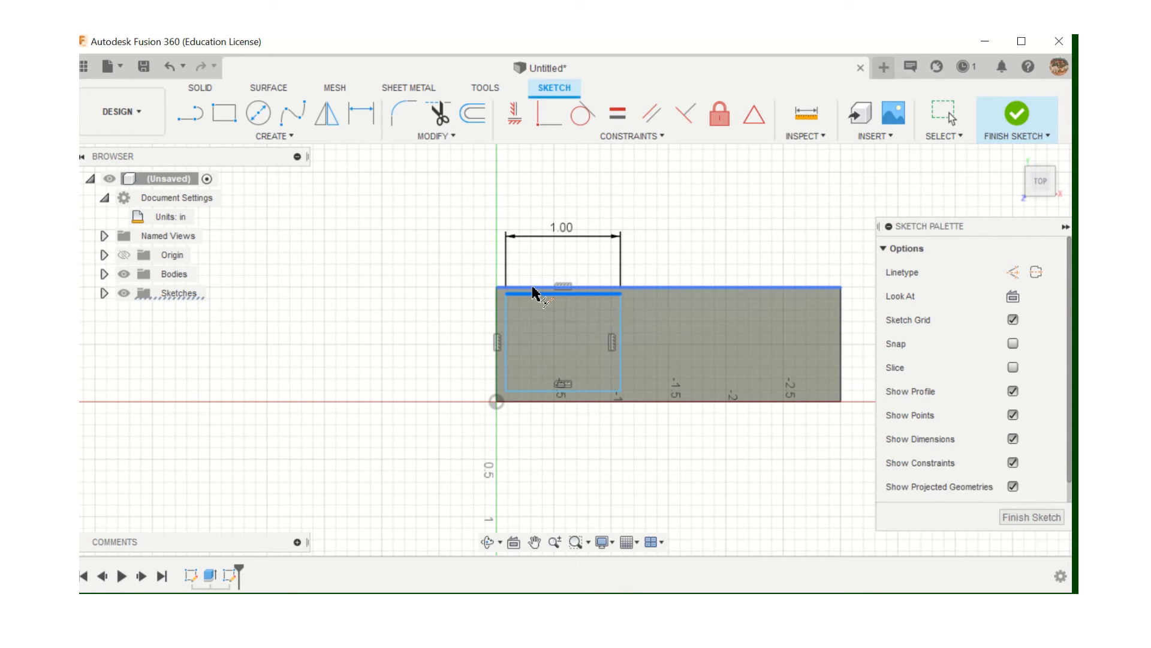
{"action": "left_click", "coordinate": [533, 288]}
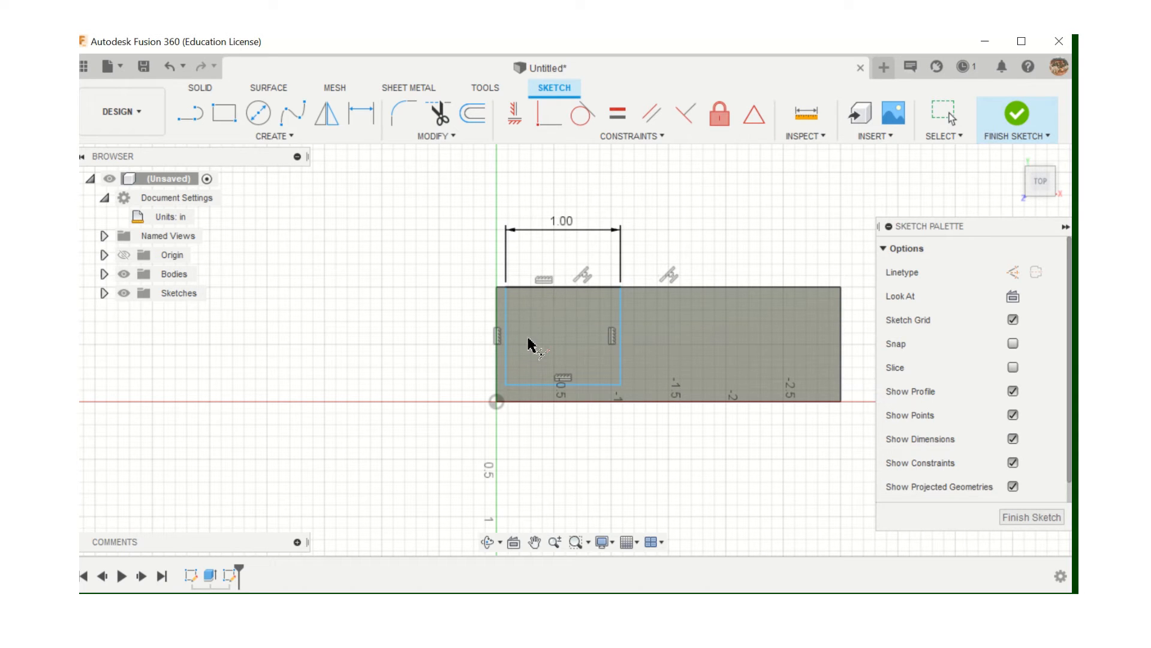
{"action": "left_click", "coordinate": [536, 385]}
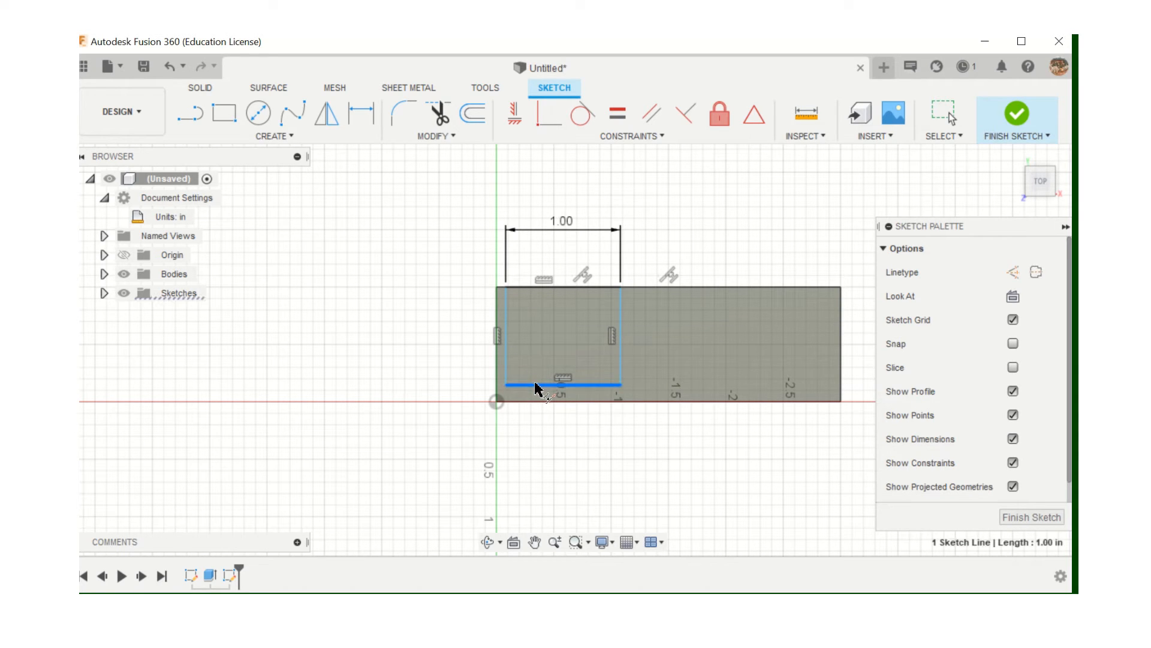
{"action": "left_click", "coordinate": [534, 402]}
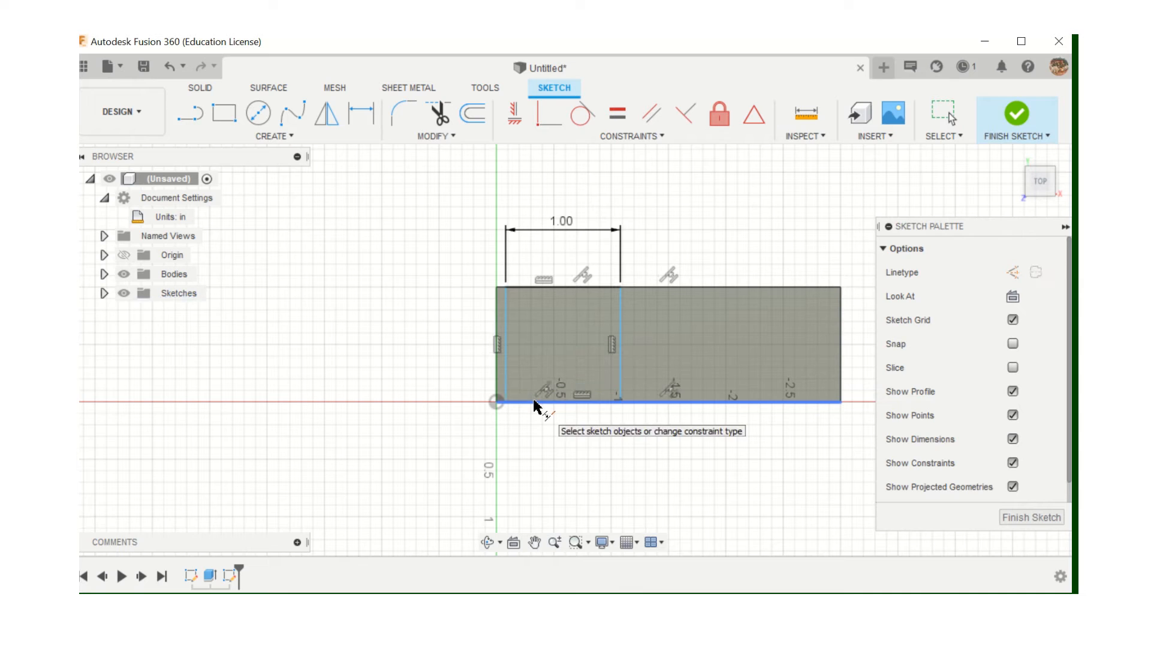
{"action": "left_click", "coordinate": [501, 327]}
{"action": "left_click", "coordinate": [498, 327]}
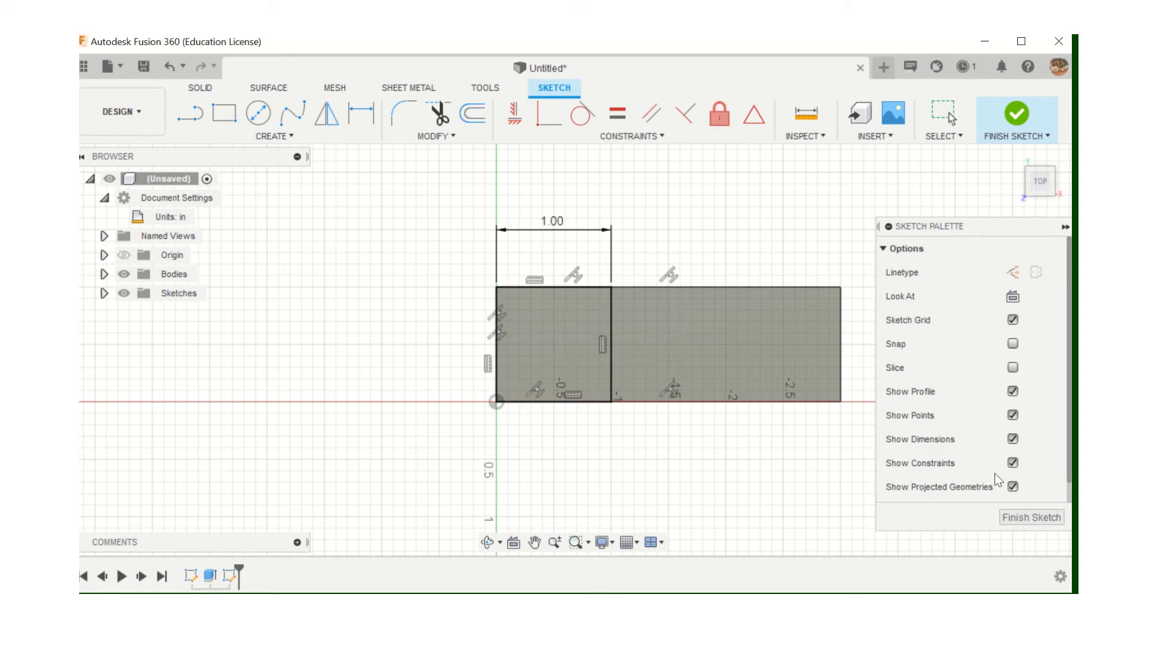
Finish the sketch and extrude the 1 in square 1 in upward, joined to the block
{"action": "left_click", "coordinate": [1020, 516]}
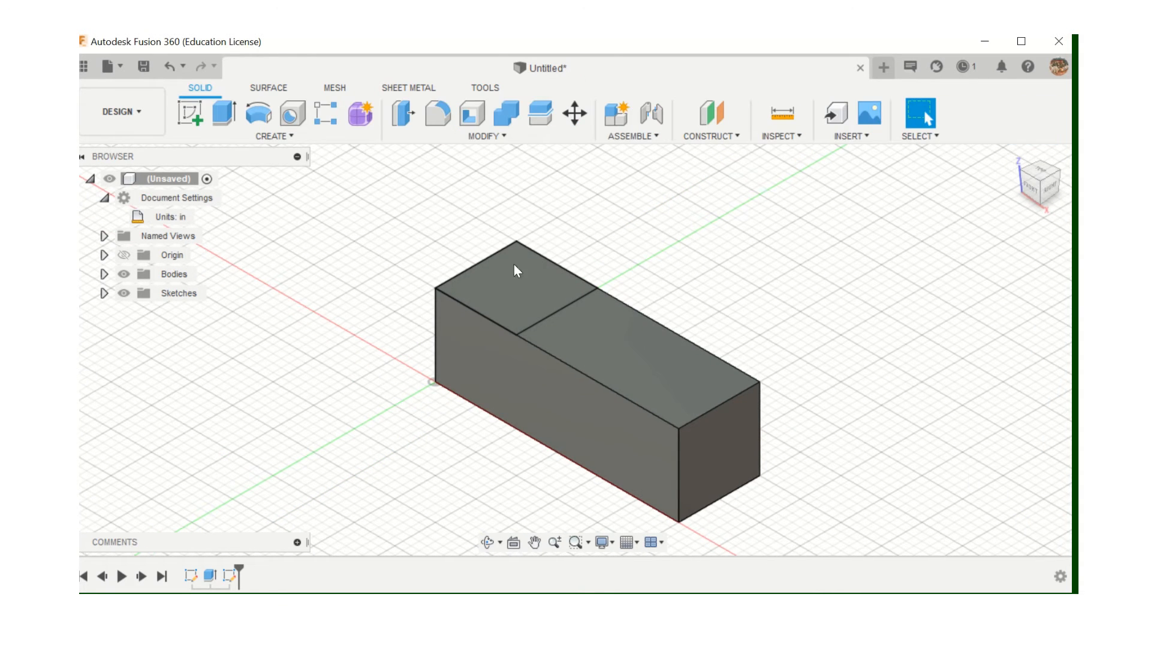
{"action": "left_click", "coordinate": [225, 117]}
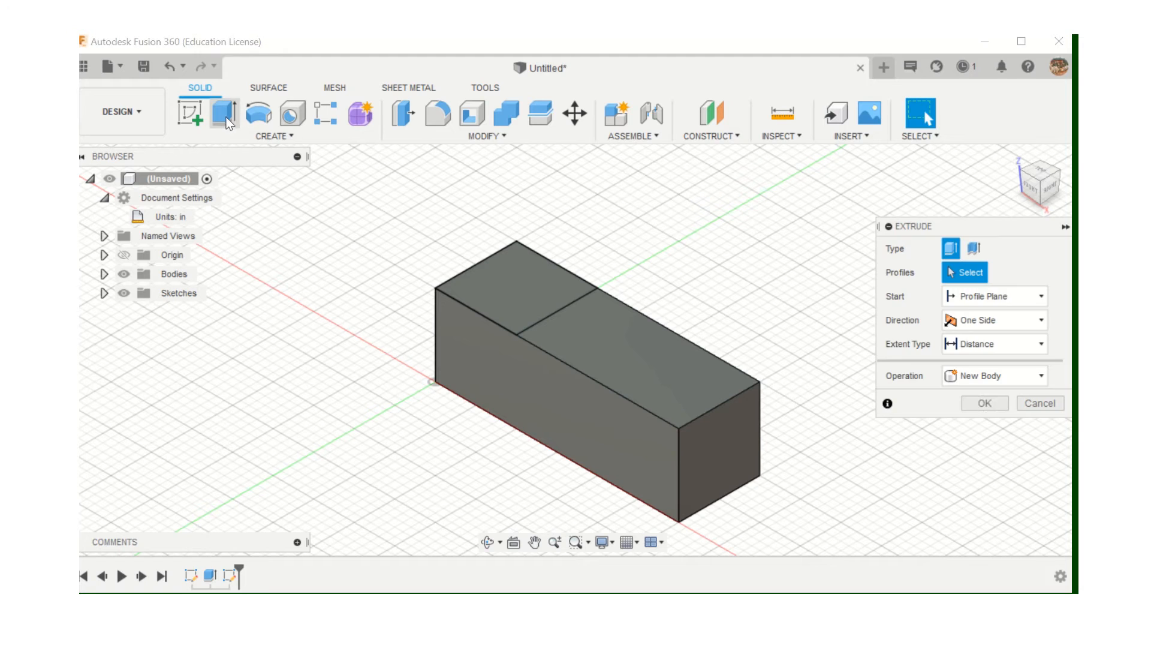
{"action": "left_click", "coordinate": [520, 272]}
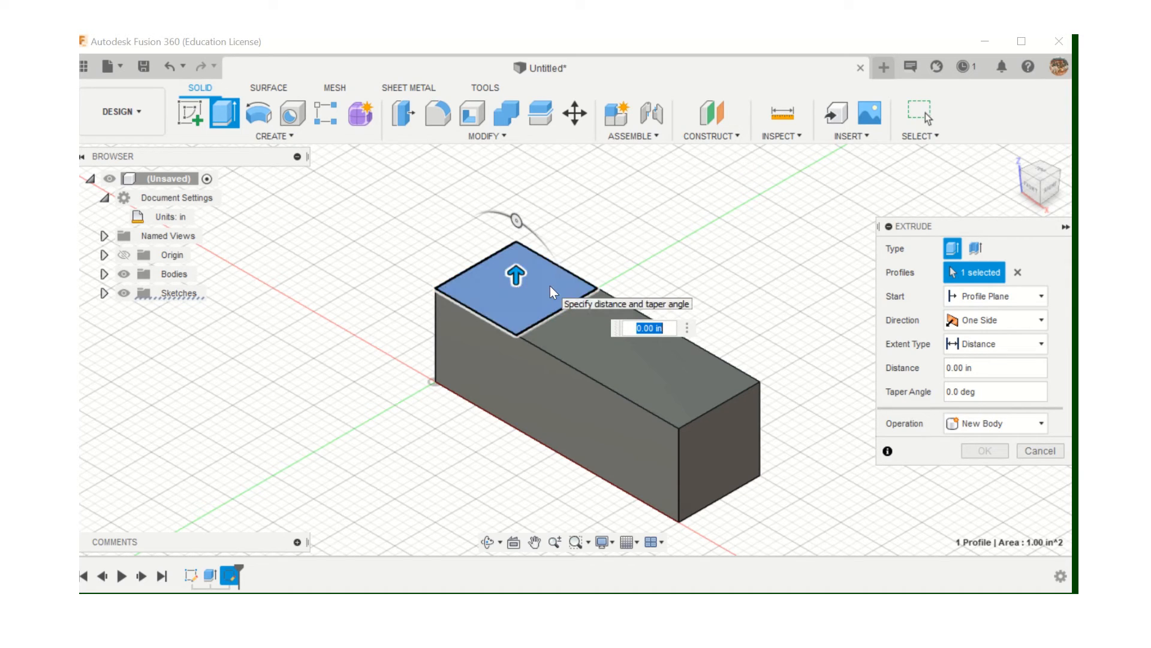
{"action": "type", "text": "1in"}
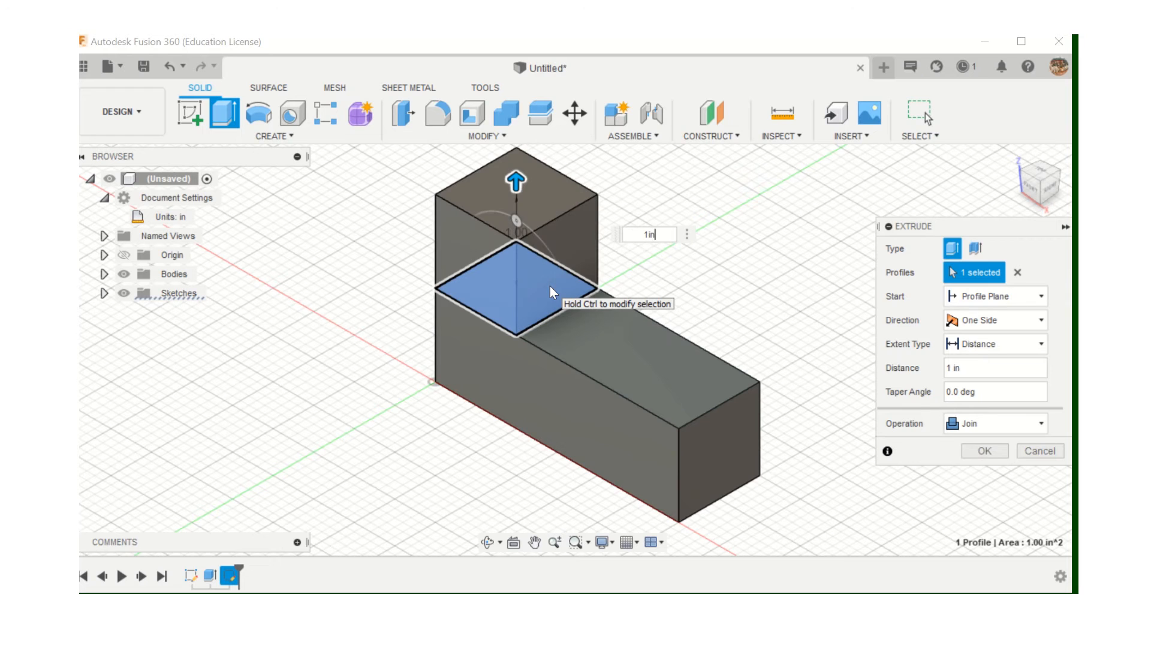
{"action": "key", "text": "Return"}
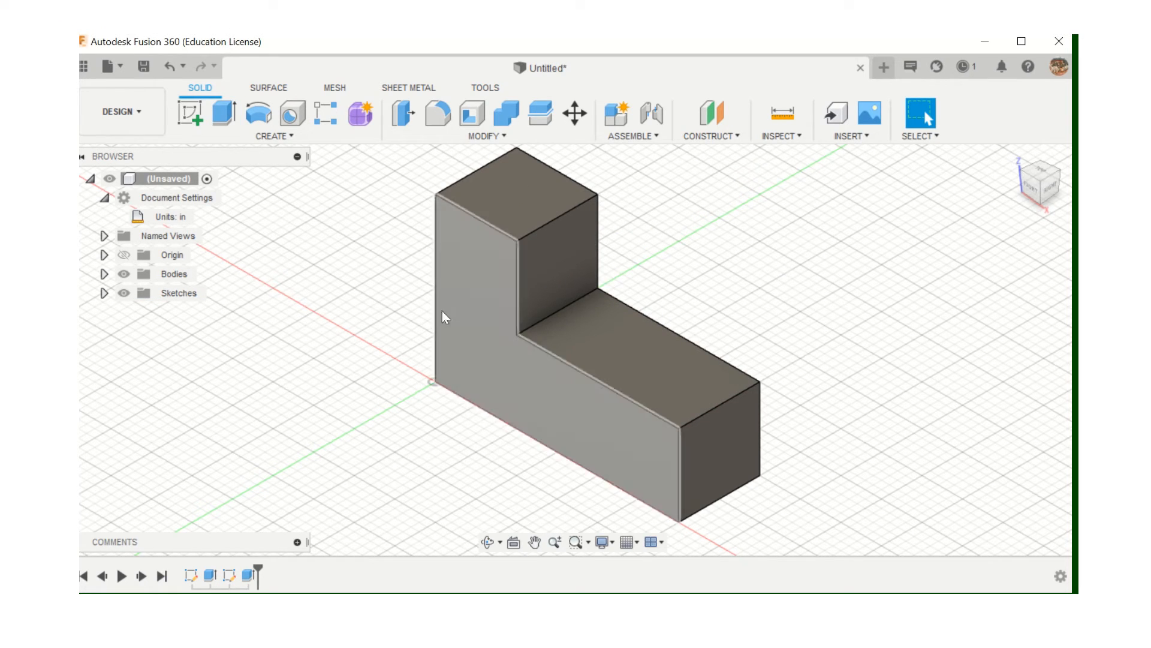
{"action": "left_click", "coordinate": [779, 137]}
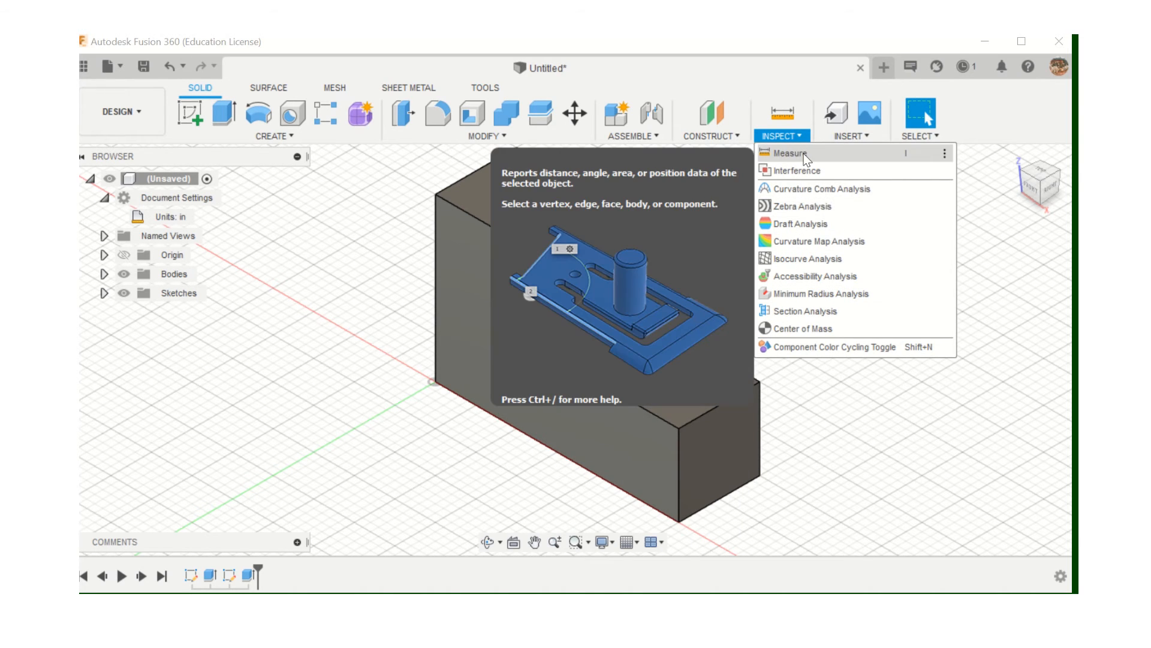
{"action": "left_click", "coordinate": [804, 153]}
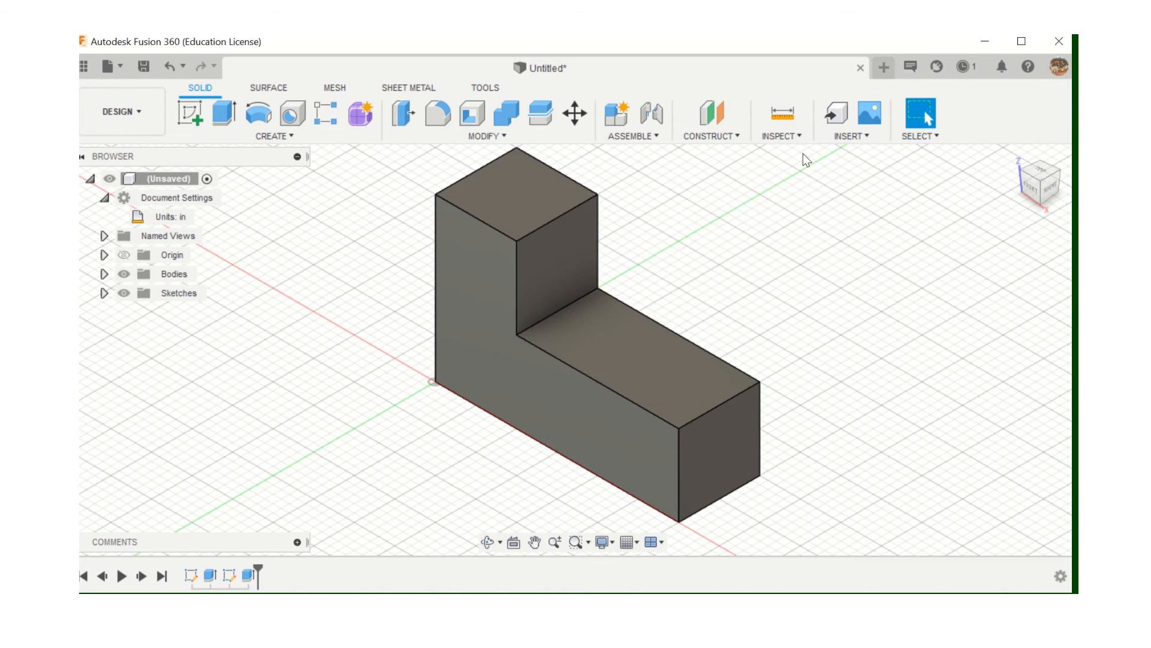
{"action": "left_click", "coordinate": [541, 444]}
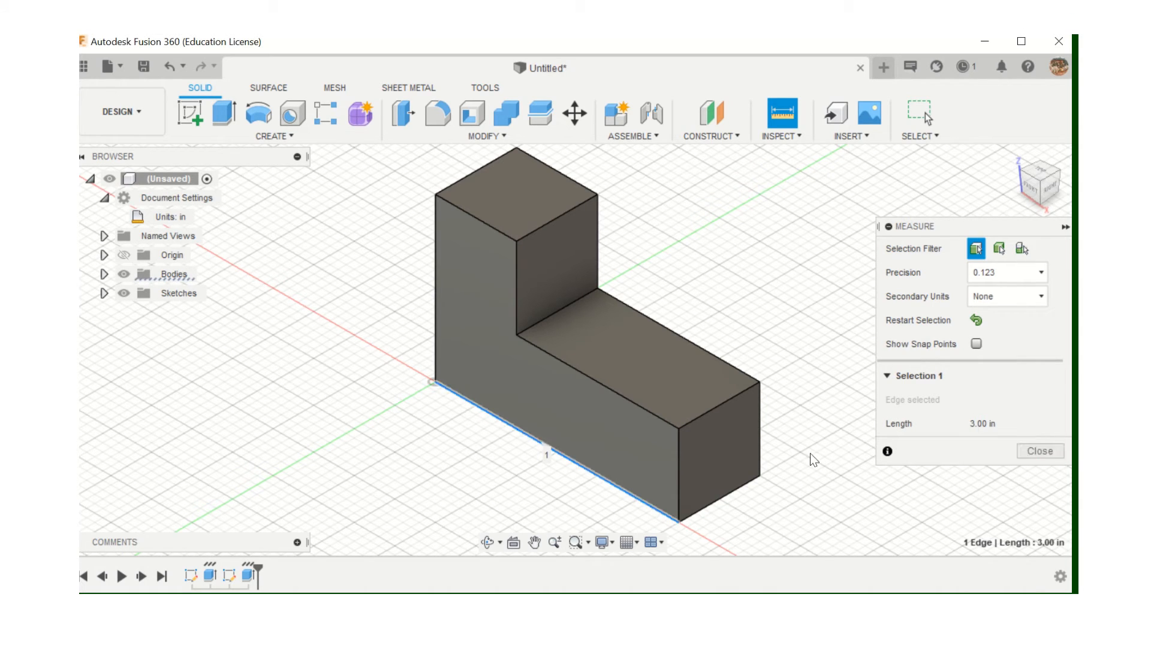
{"action": "left_click", "coordinate": [734, 489]}
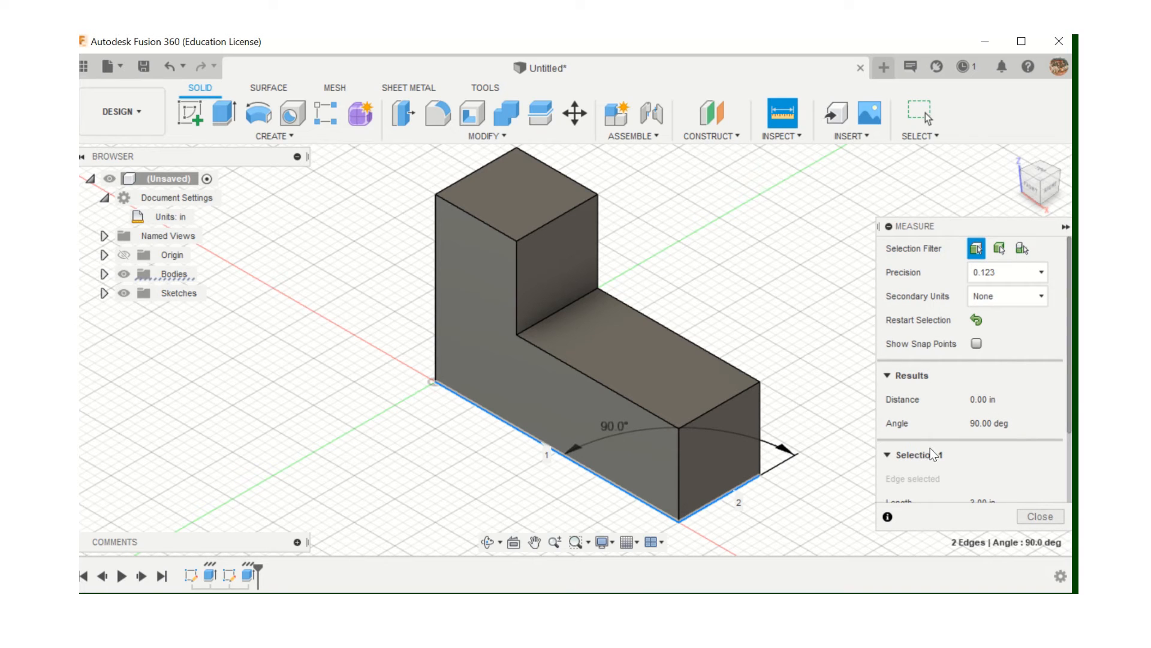
{"action": "scroll", "coordinate": [933, 446], "scroll_direction": "down", "scroll_amount": 3}
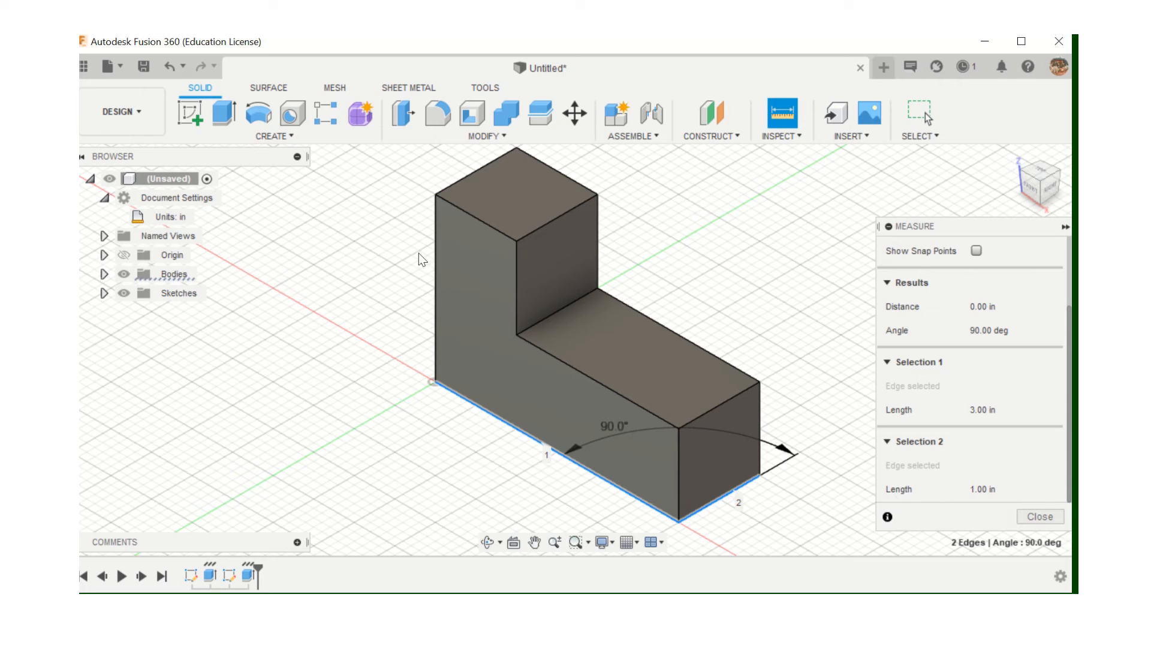
{"action": "left_click", "coordinate": [437, 265]}
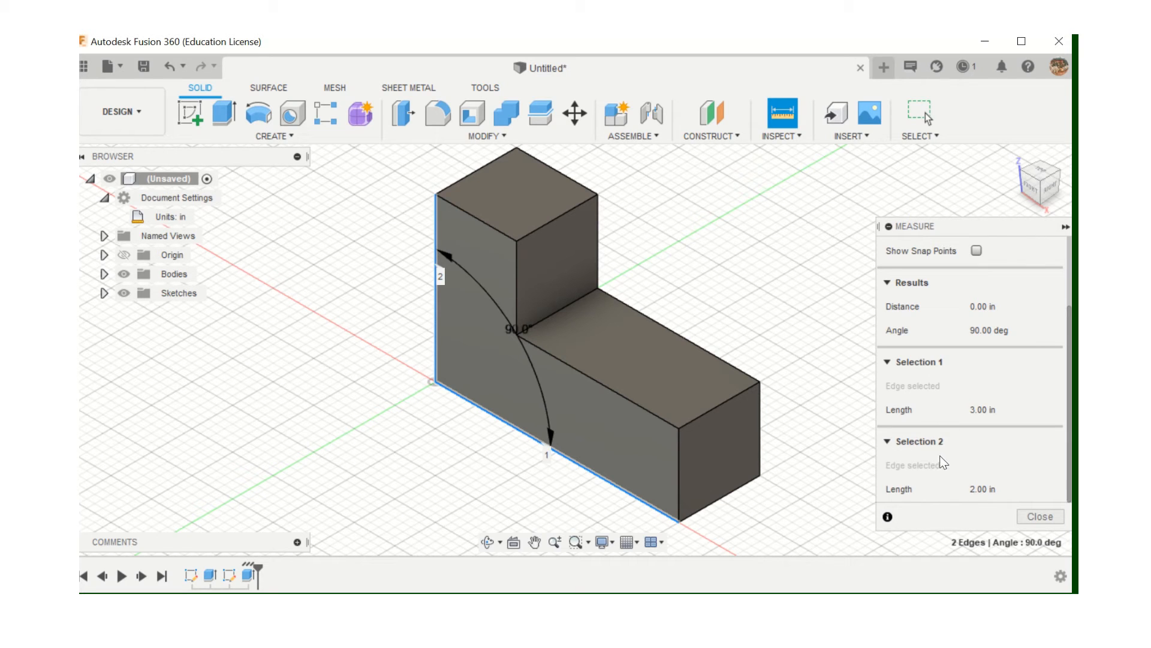
{"action": "left_click", "coordinate": [468, 213]}
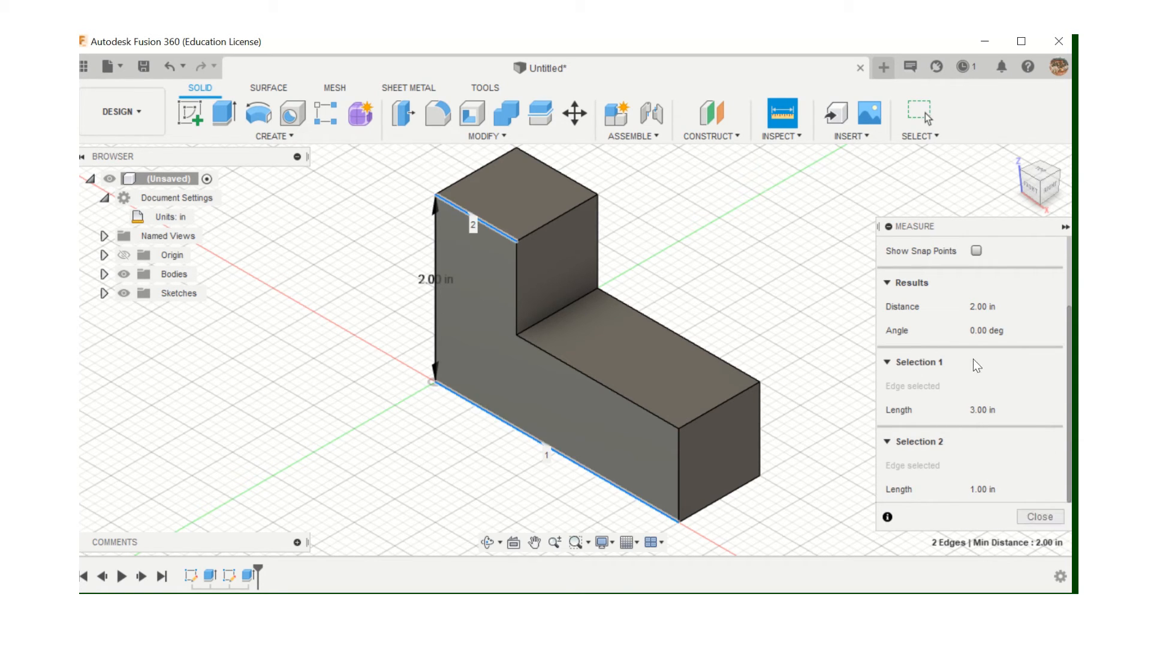
{"action": "left_click", "coordinate": [1043, 517]}
{"action": "scroll", "coordinate": [603, 265], "scroll_direction": "down", "scroll_amount": 2}
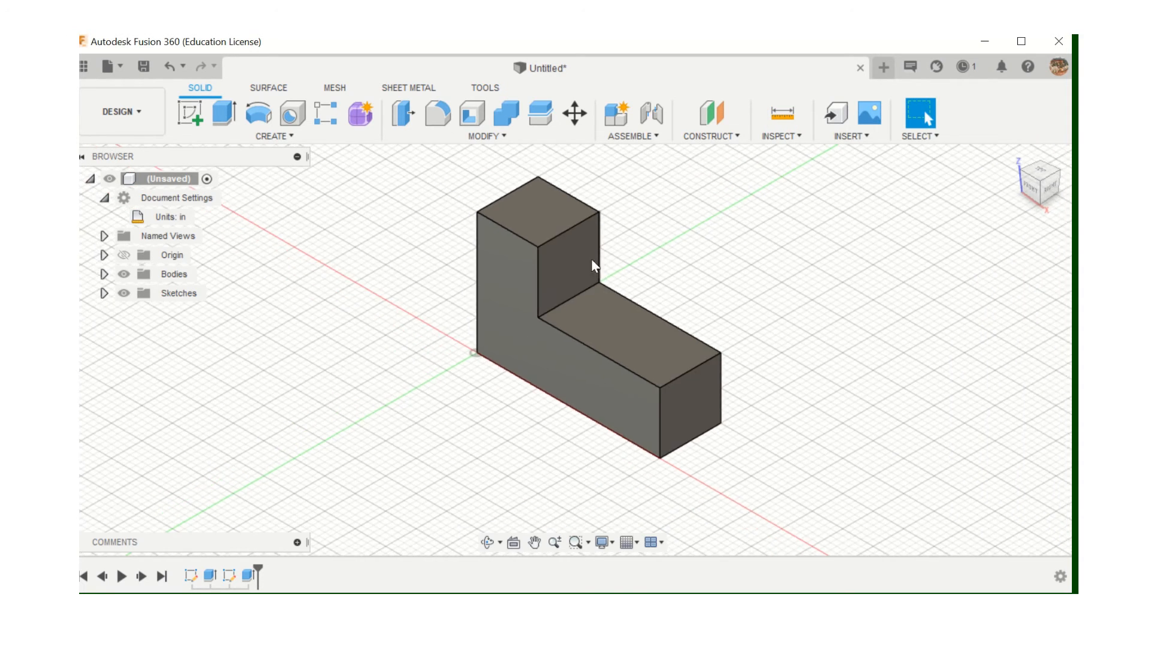
{"action": "middle_click_drag", "start_coordinate": [655, 264], "coordinate": [632, 311]}
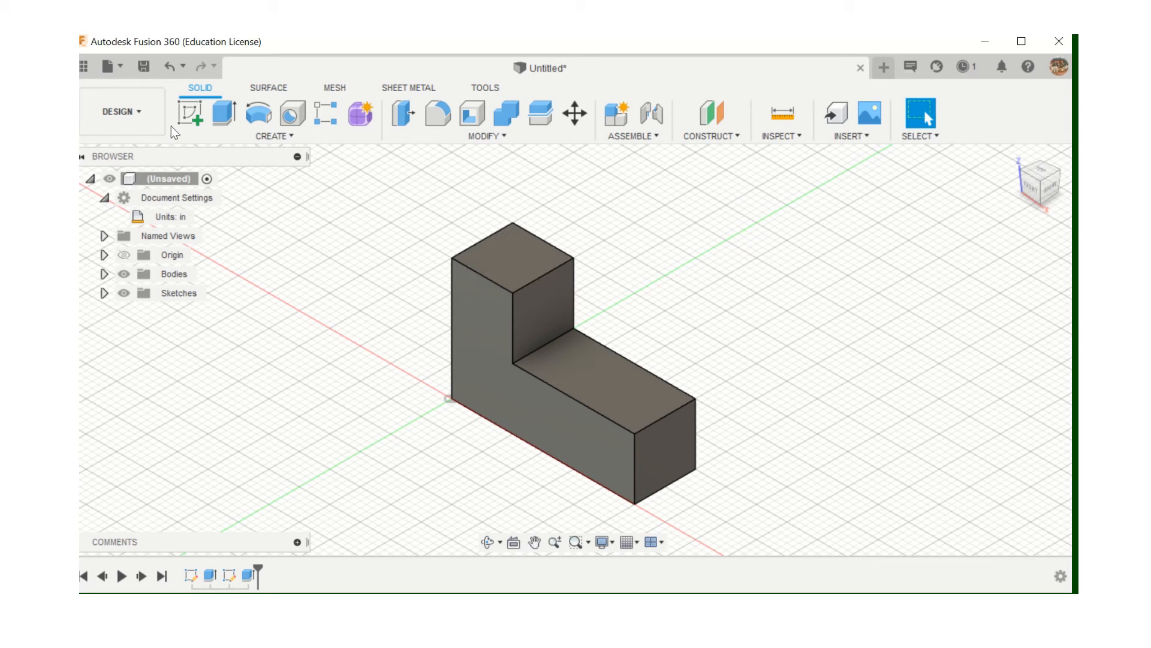
Try a sketch on the L-block's underside, undo it, and return to the home view
{"action": "left_click", "coordinate": [190, 117]}
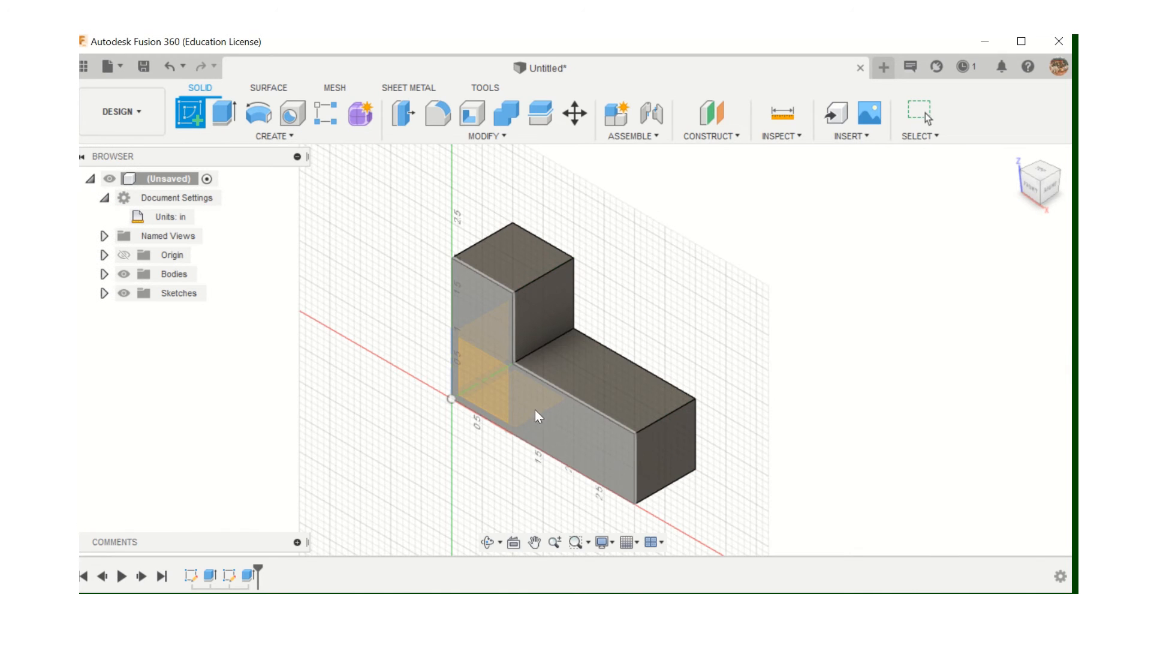
{"action": "scroll", "coordinate": [507, 398], "scroll_direction": "up", "scroll_amount": 5}
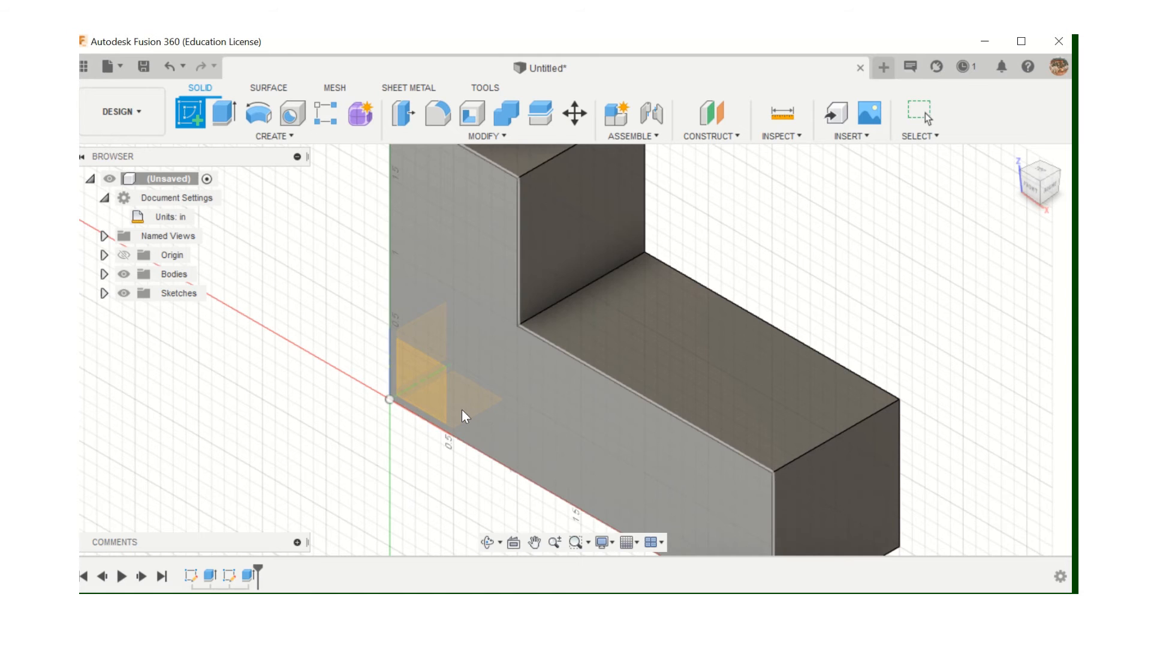
{"action": "scroll", "coordinate": [462, 409], "scroll_direction": "up", "scroll_amount": 2}
{"action": "scroll", "coordinate": [457, 408], "scroll_direction": "down", "scroll_amount": 2}
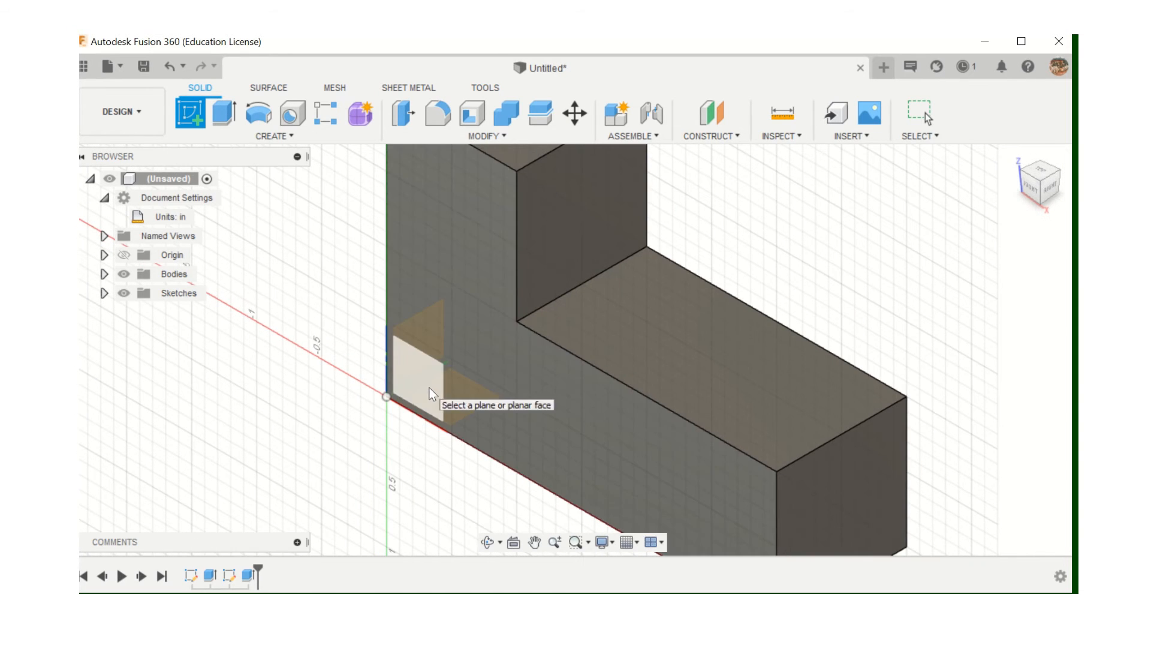
{"action": "scroll", "coordinate": [469, 388], "scroll_direction": "up", "scroll_amount": 1}
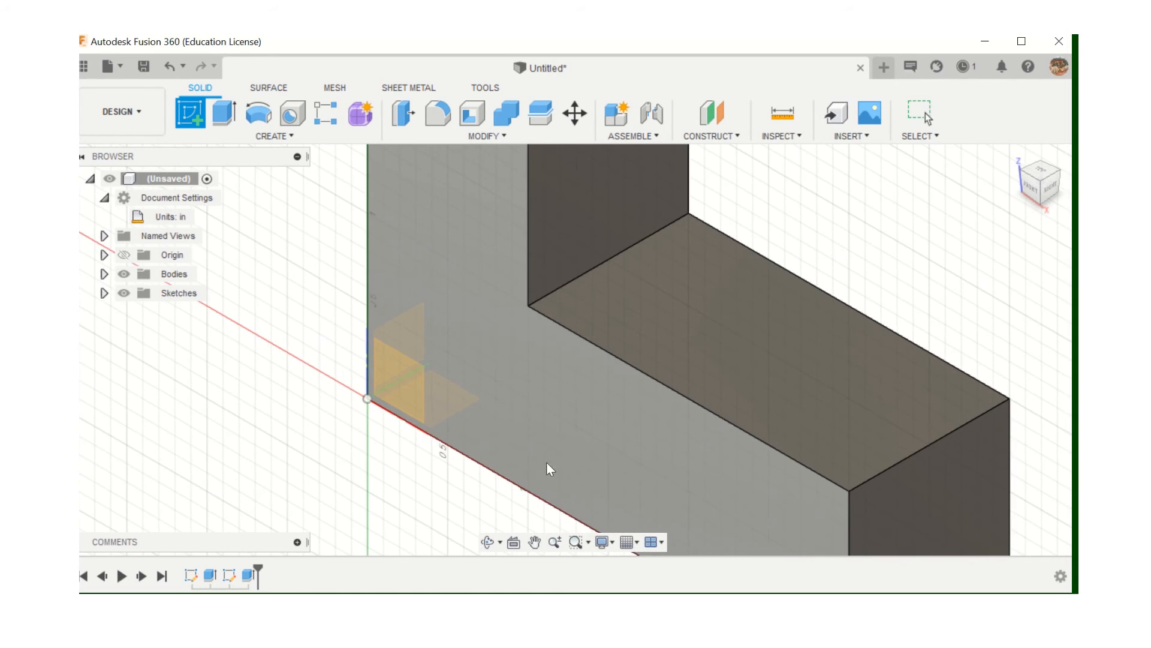
{"action": "scroll", "coordinate": [556, 426], "scroll_direction": "down", "scroll_amount": 3}
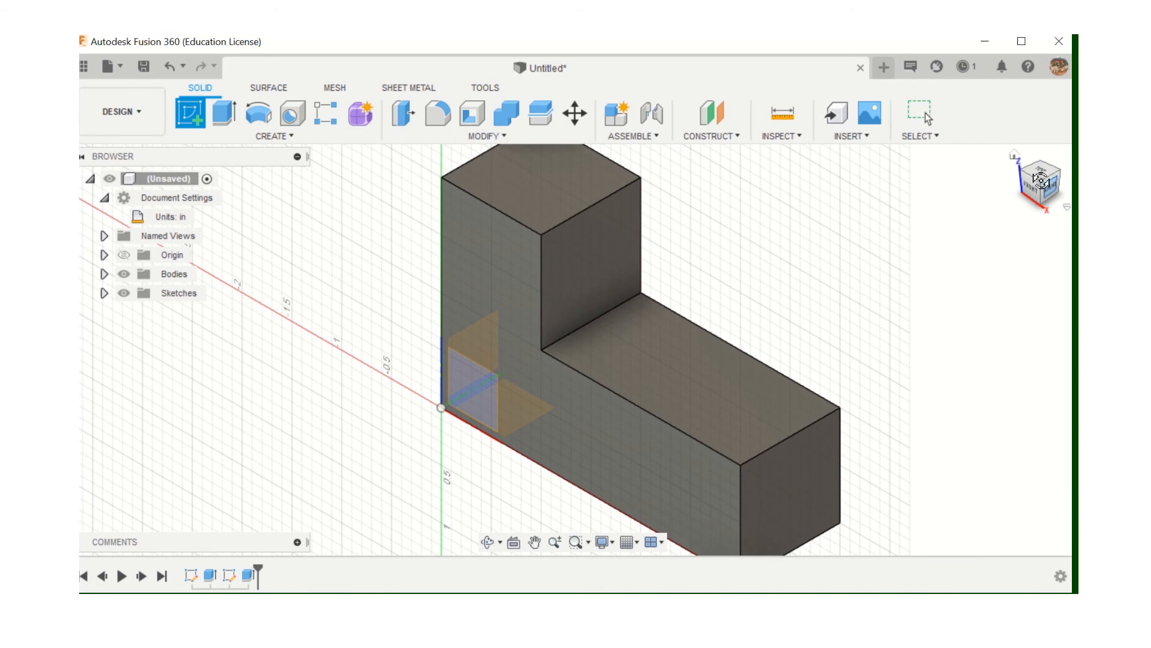
{"action": "left_click_drag", "start_coordinate": [1042, 180], "coordinate": [1036, 152]}
{"action": "left_click", "coordinate": [713, 360]}
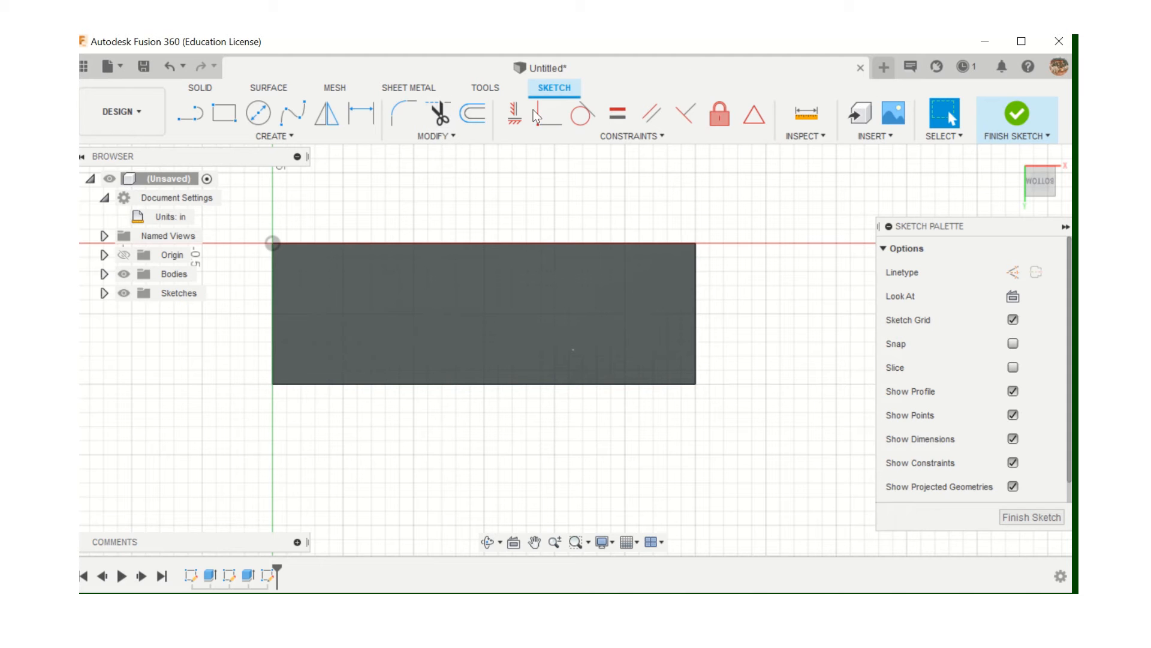
{"action": "left_click", "coordinate": [171, 66]}
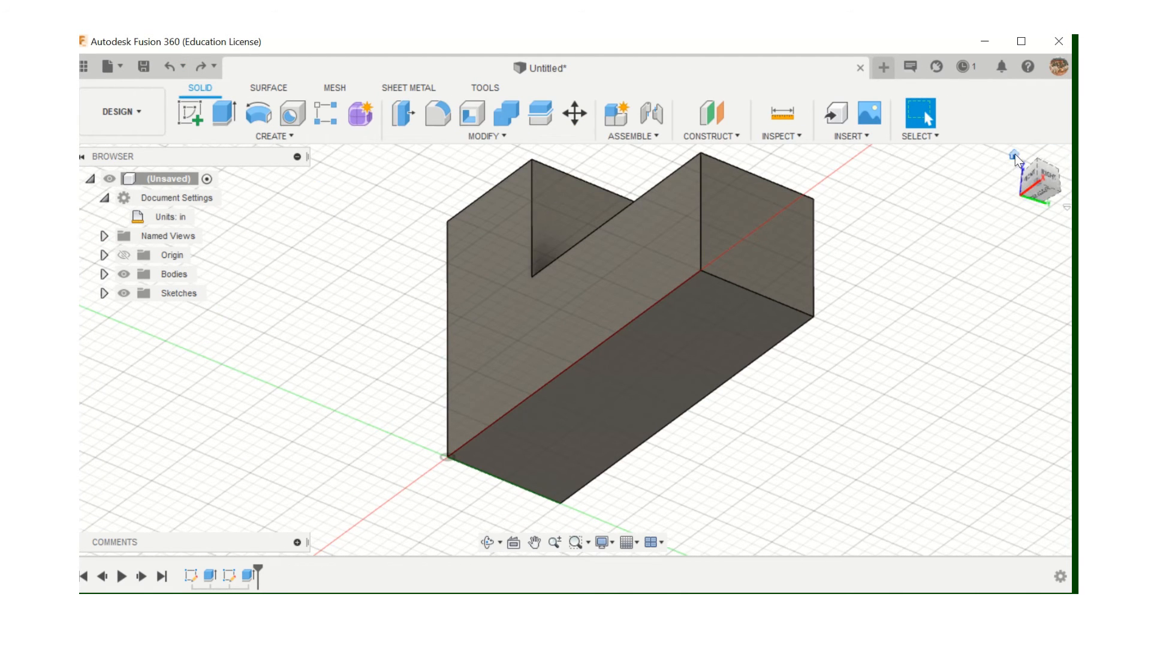
{"action": "left_click", "coordinate": [1014, 156]}
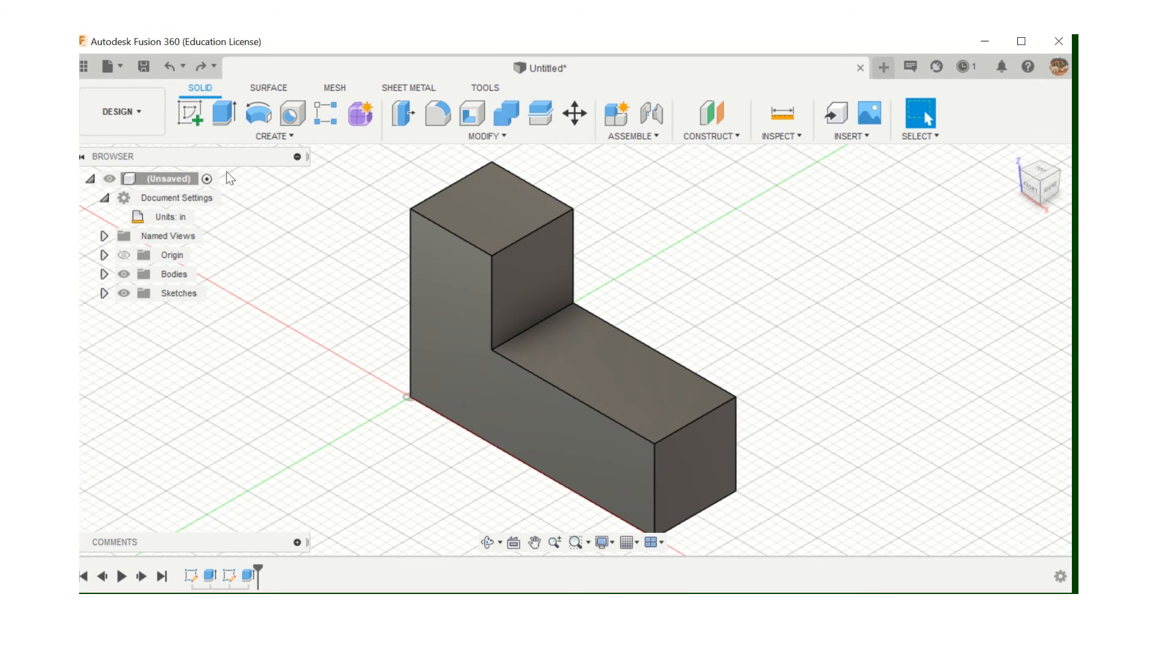
Start a new design and draw a rectangle from the origin on the ground plane
{"action": "left_click", "coordinate": [123, 63]}
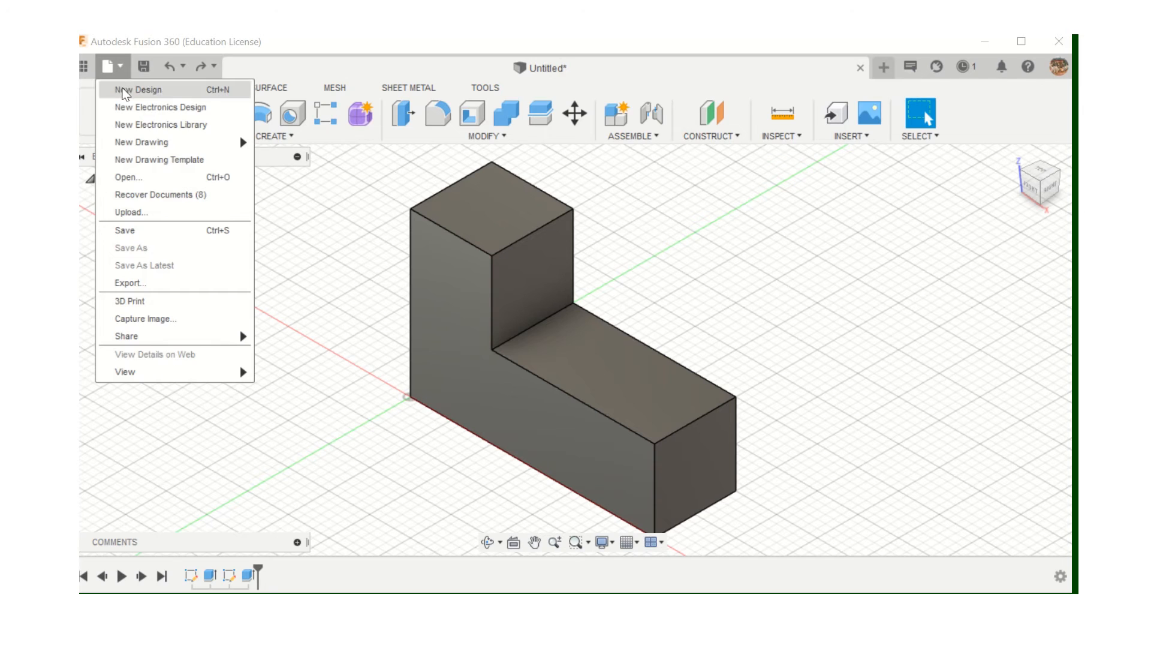
{"action": "left_click", "coordinate": [125, 88]}
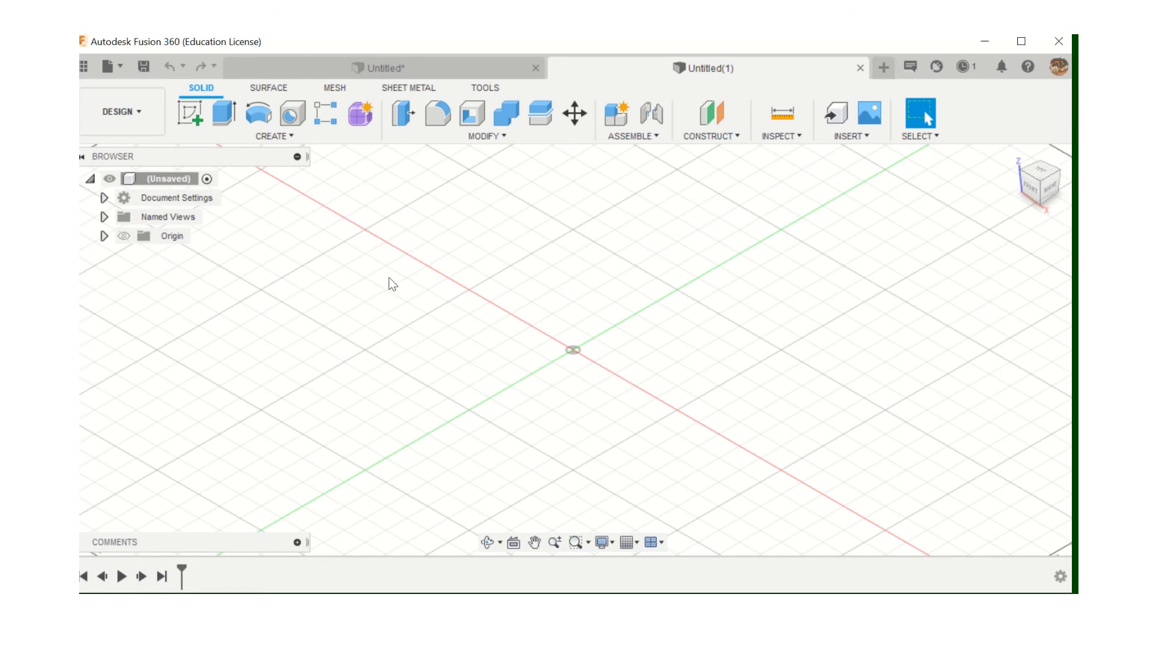
{"action": "left_click", "coordinate": [192, 115]}
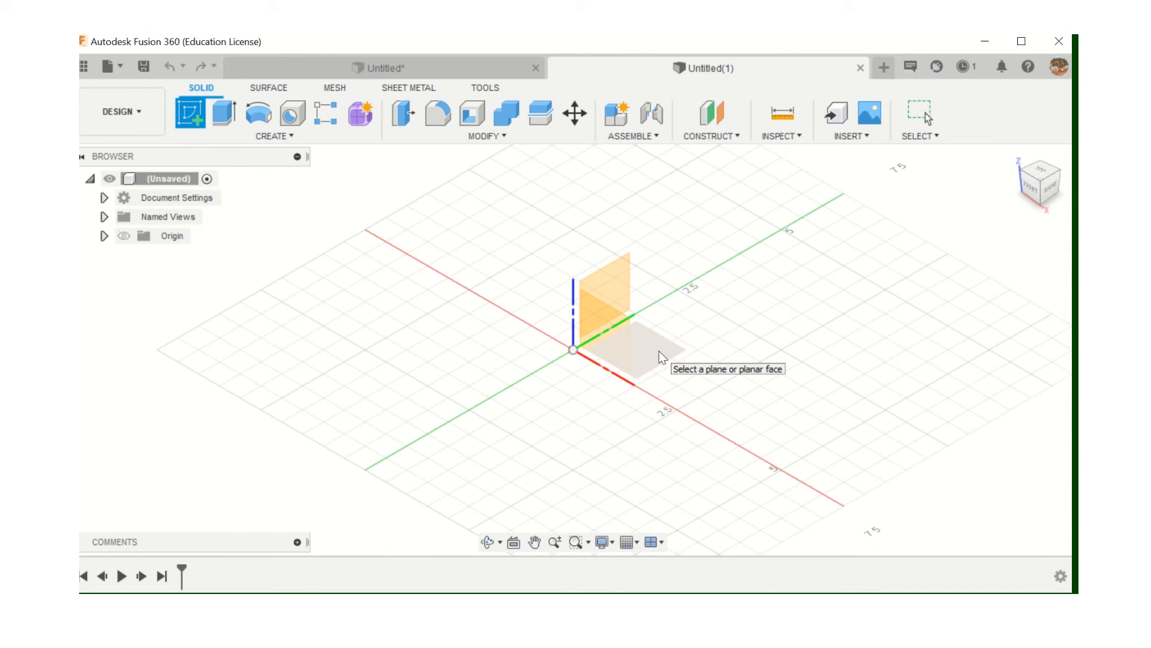
{"action": "left_click", "coordinate": [660, 352]}
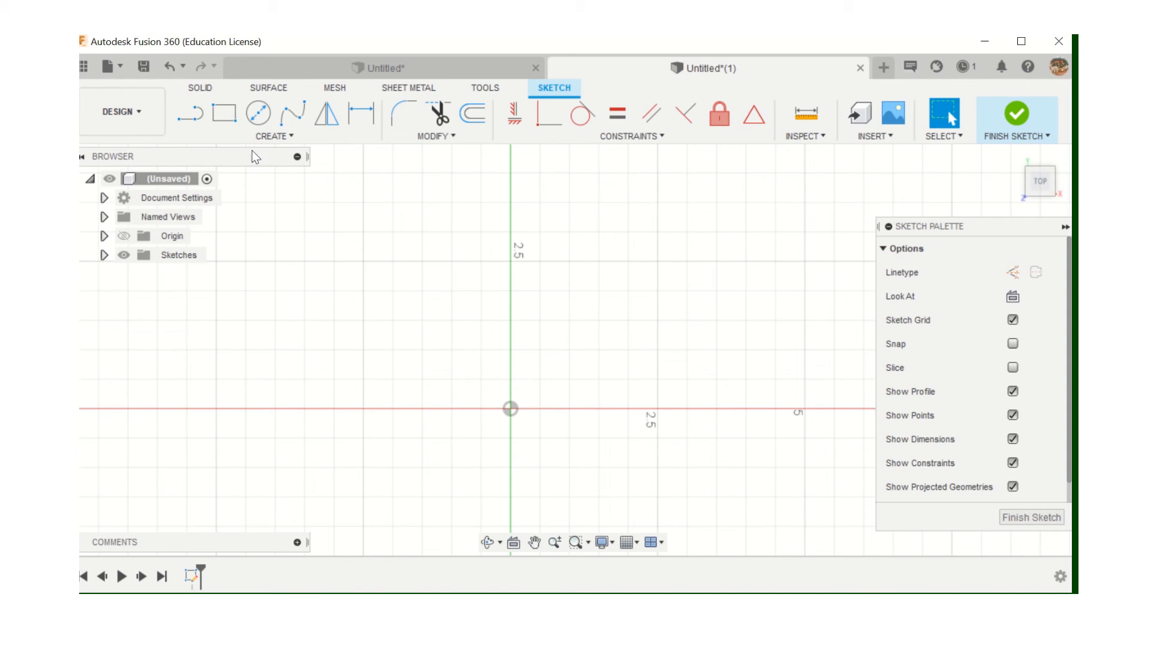
{"action": "left_click", "coordinate": [224, 113]}
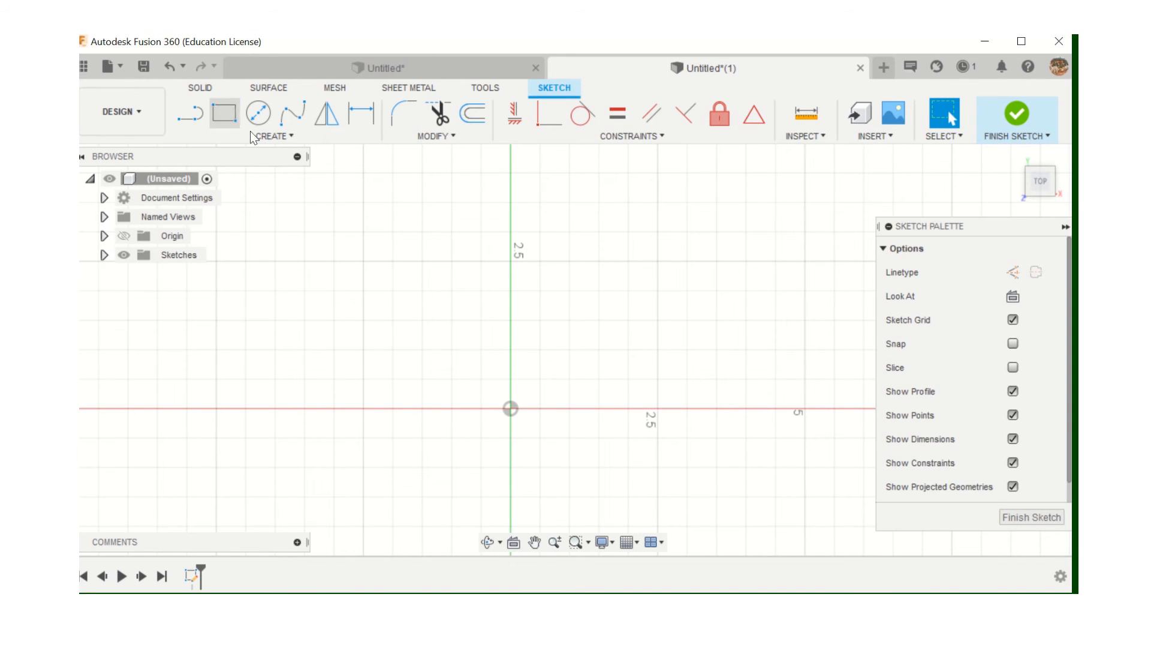
{"action": "left_click", "coordinate": [511, 408]}
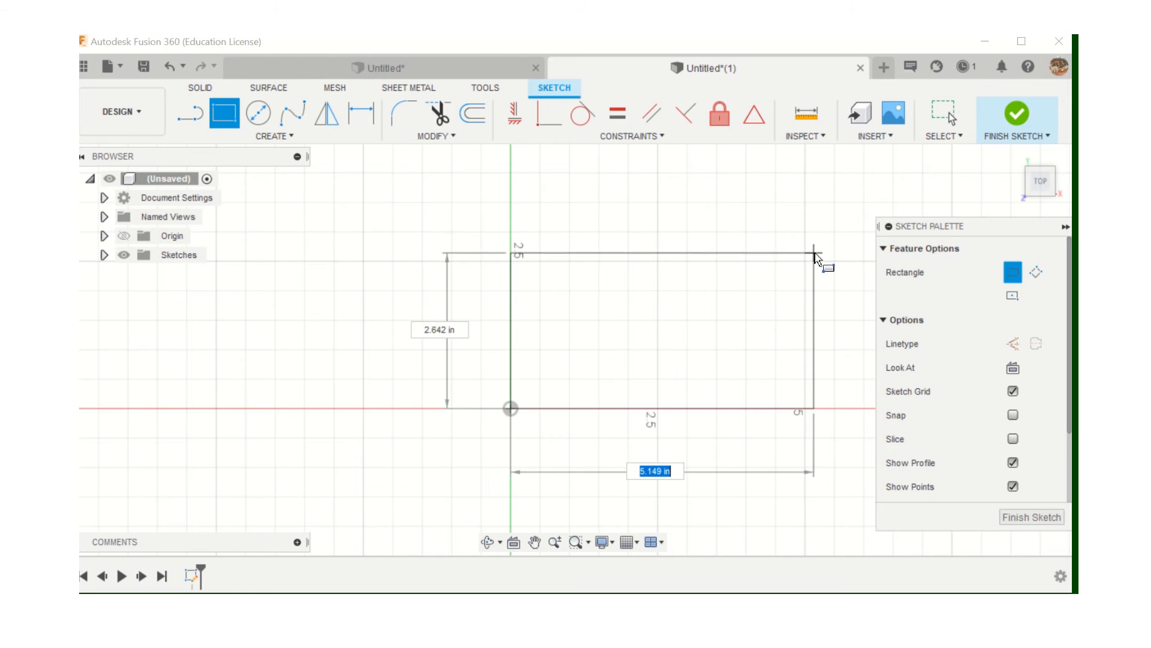
{"action": "left_click", "coordinate": [816, 253]}
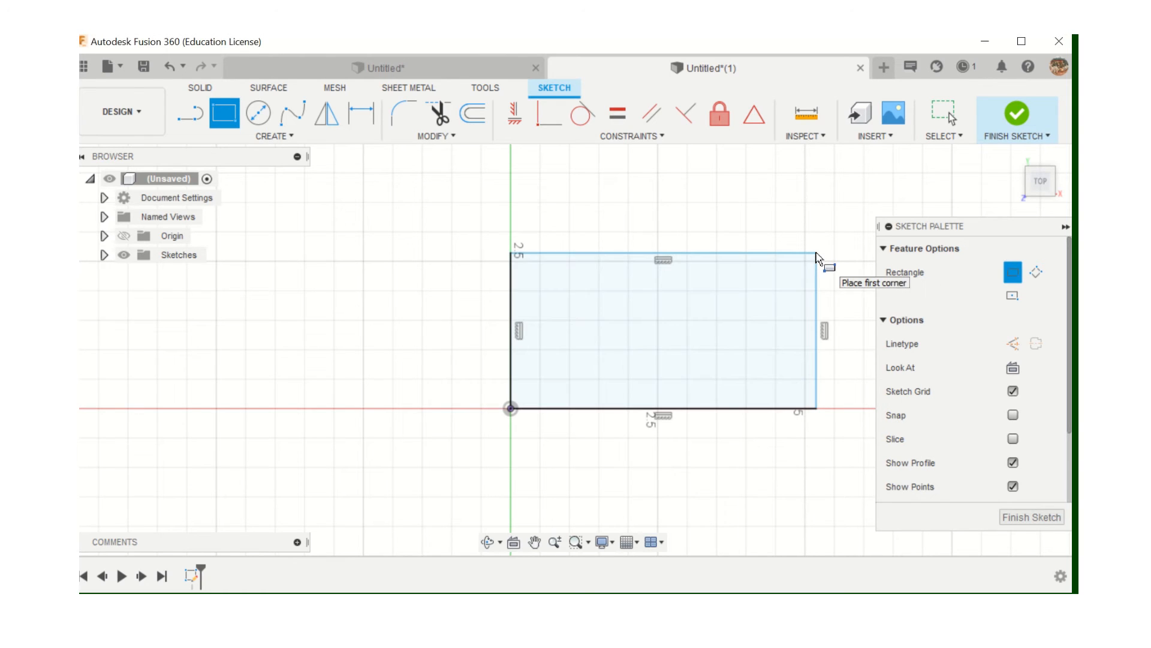
Dimension the rectangle 3.00 in wide and 1.00 in tall, then finish the sketch
{"action": "left_click", "coordinate": [362, 114]}
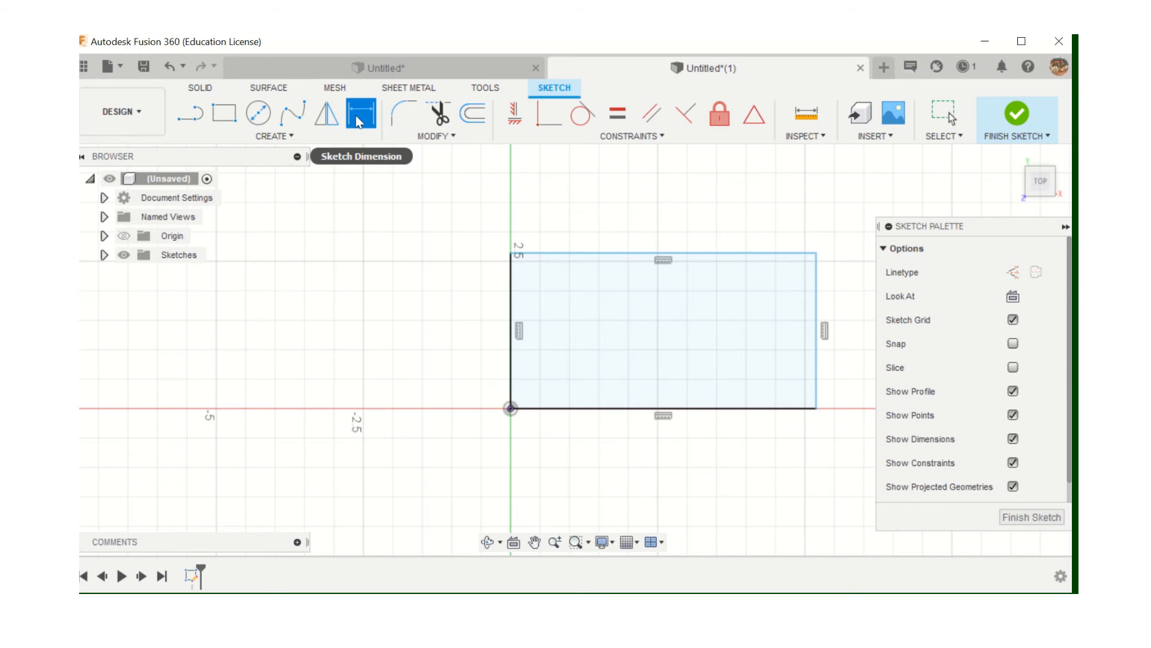
{"action": "left_click", "coordinate": [596, 253]}
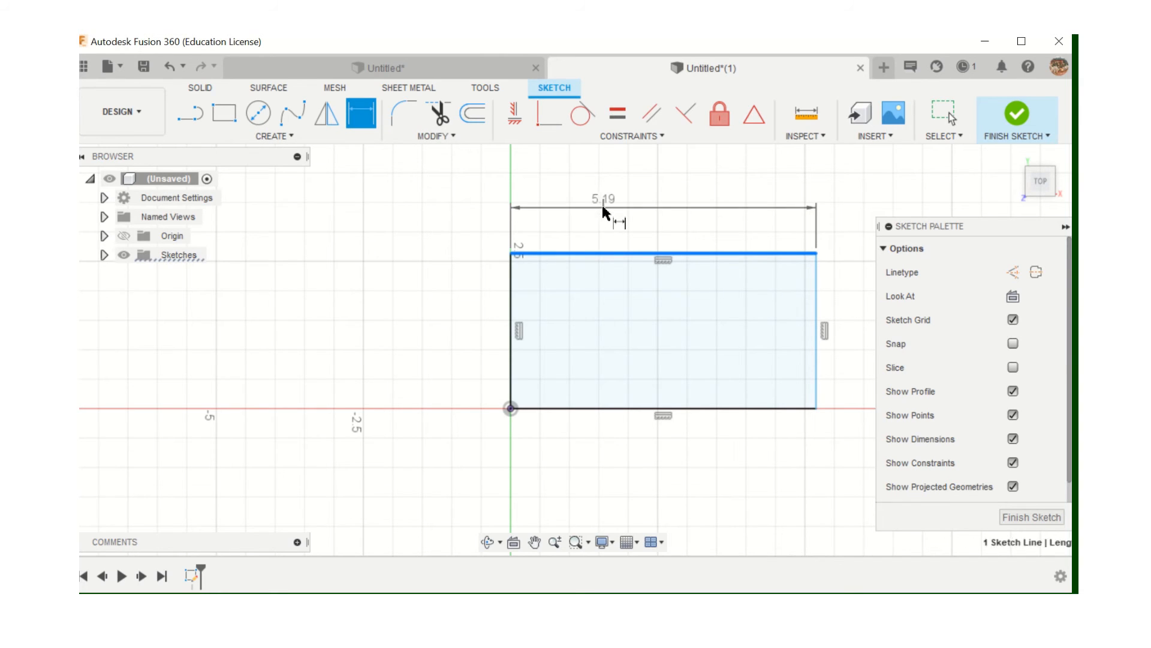
{"action": "left_click", "coordinate": [608, 204]}
{"action": "type", "text": "50"}
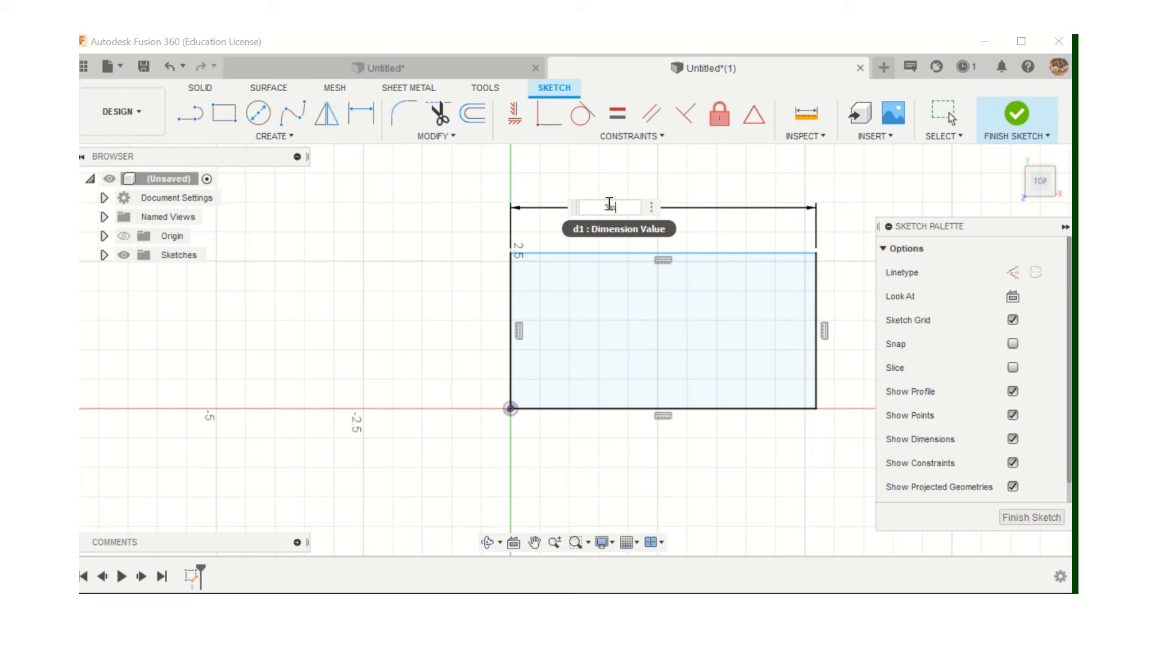
{"action": "key", "text": "Return"}
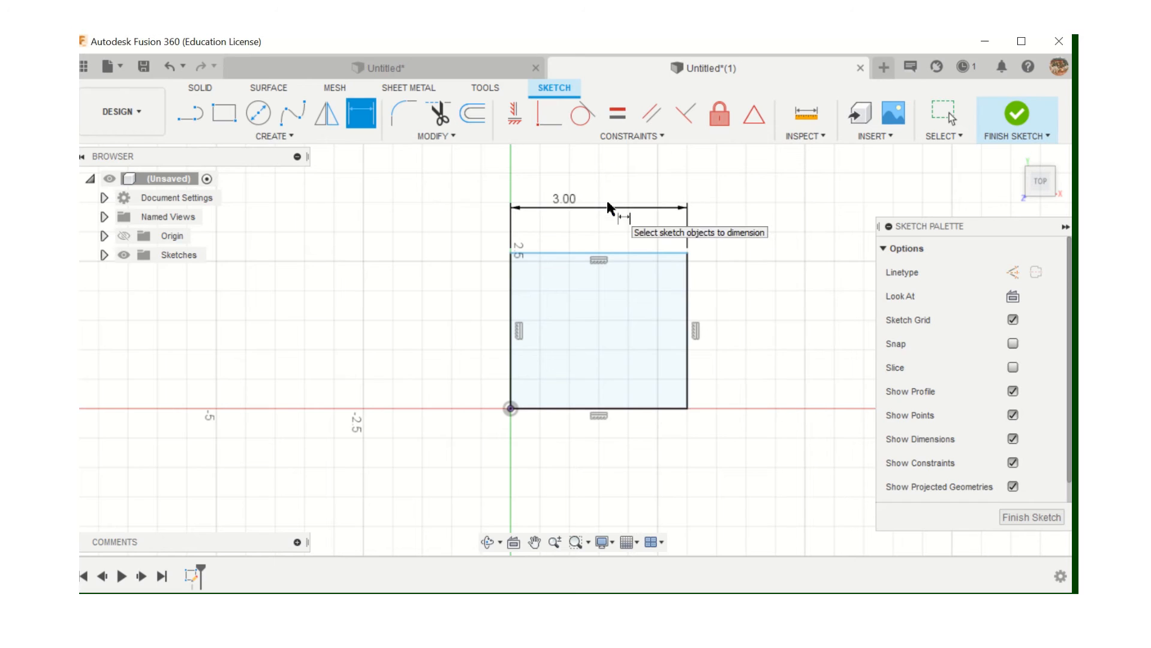
{"action": "left_click", "coordinate": [511, 332]}
{"action": "left_click", "coordinate": [450, 323]}
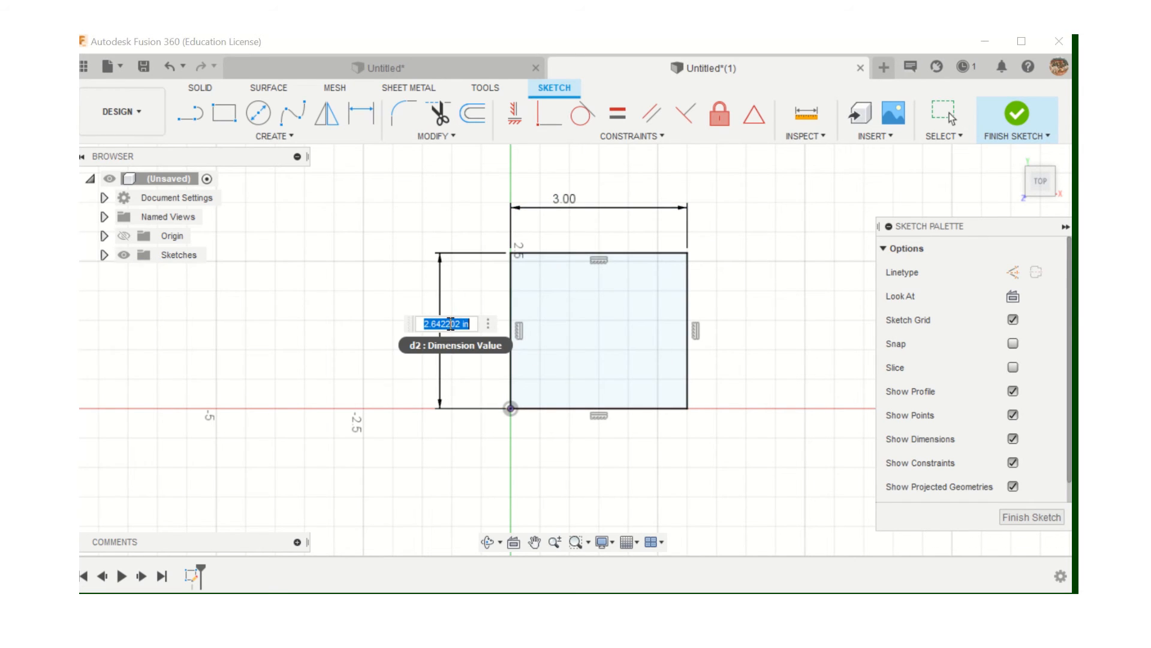
{"action": "type", "text": "1in"}
{"action": "key", "text": "Return"}
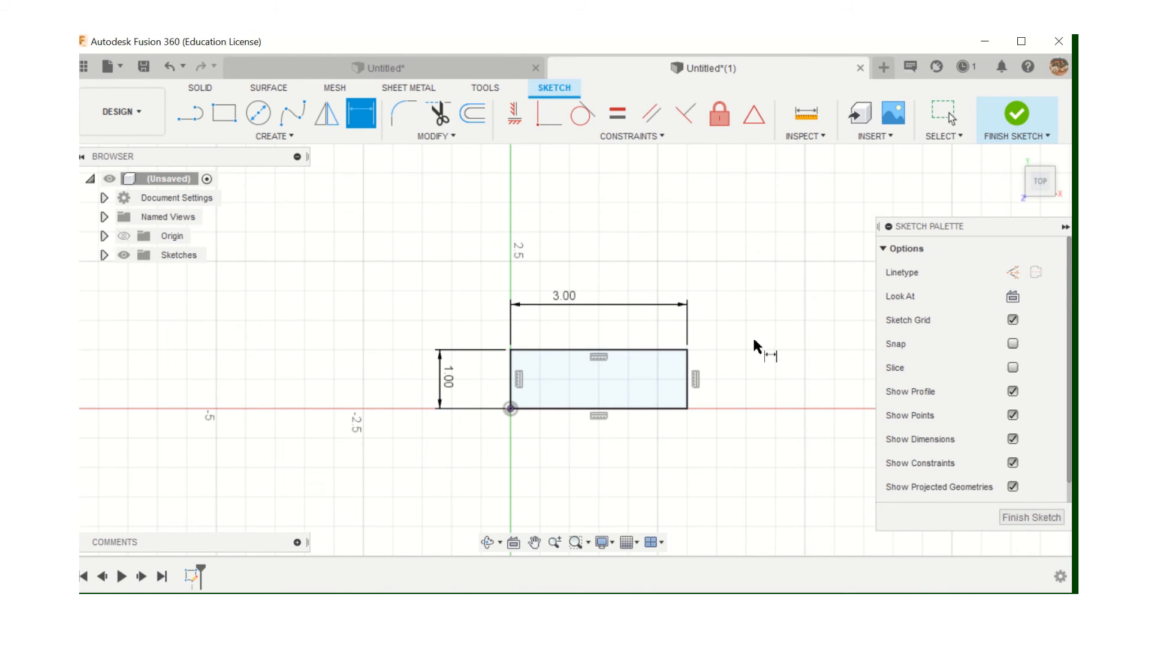
{"action": "left_click", "coordinate": [1028, 516]}
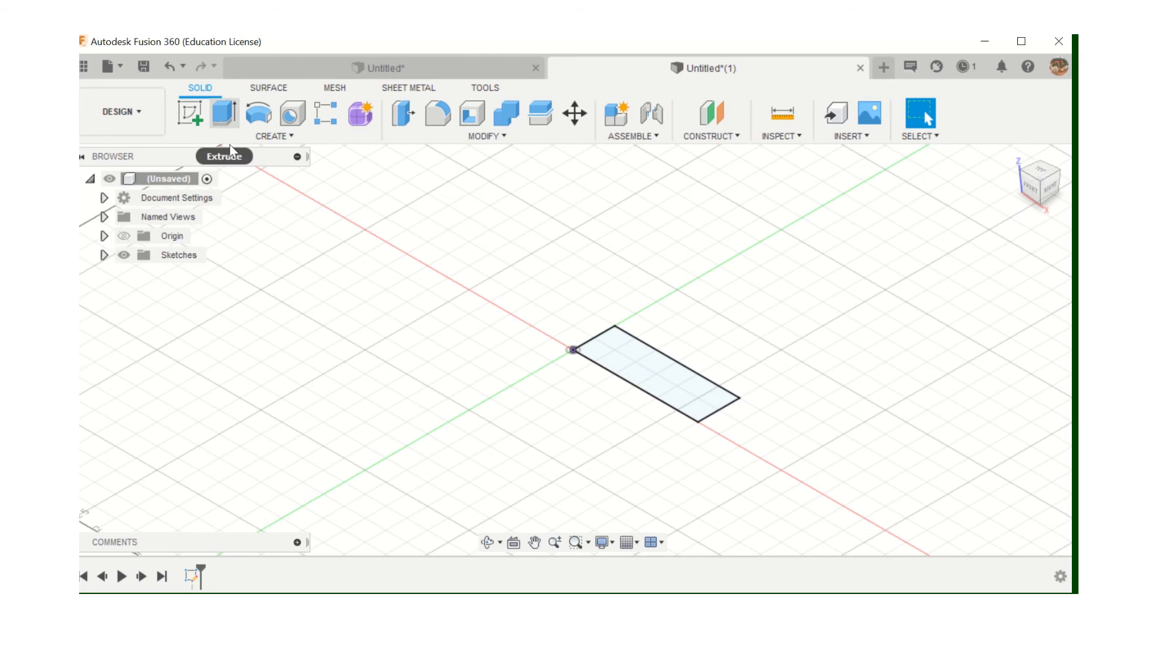
Extrude the 3 by 1 in rectangle 2 in as a new body
{"action": "left_click", "coordinate": [223, 113]}
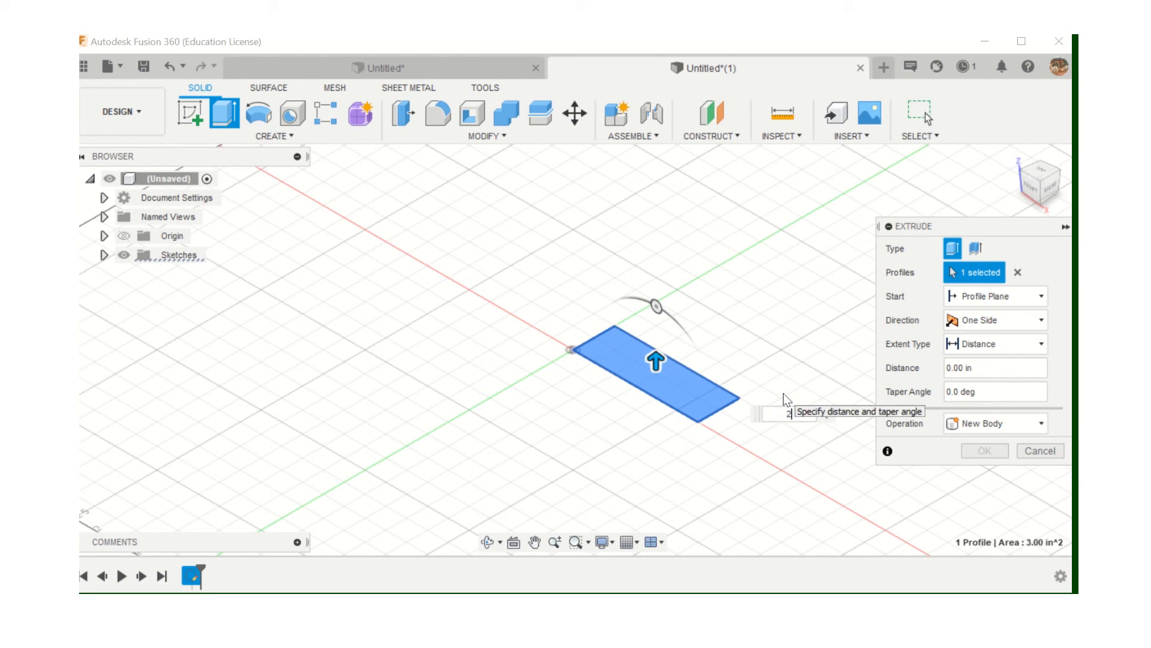
{"action": "type", "text": "2in"}
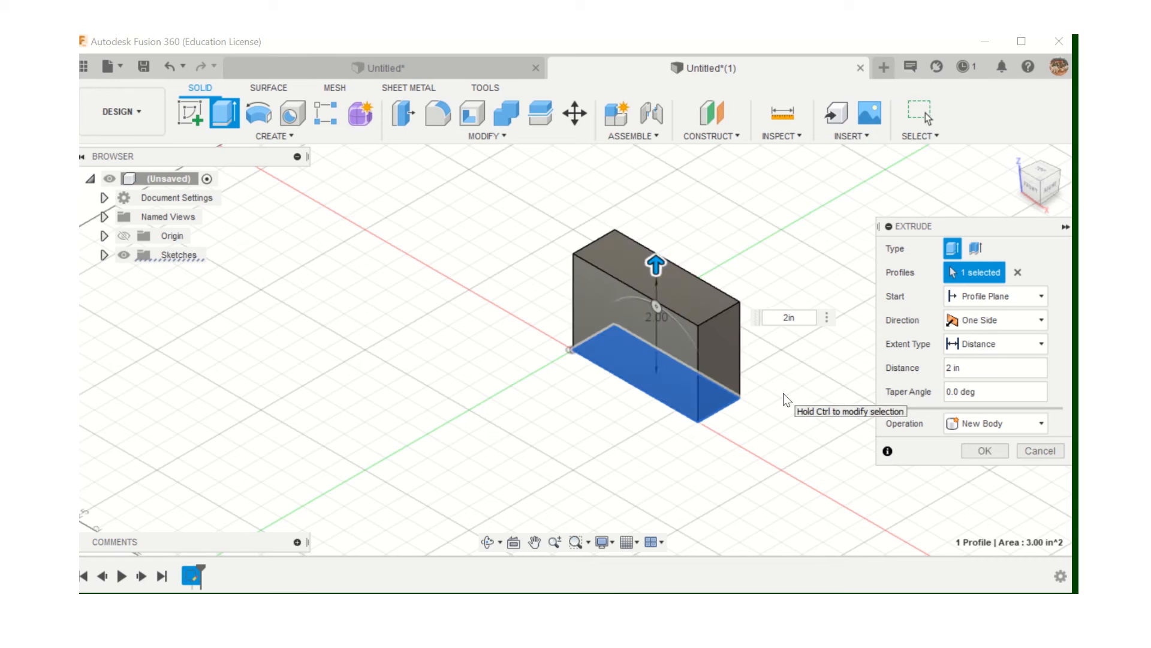
{"action": "left_click", "coordinate": [990, 453]}
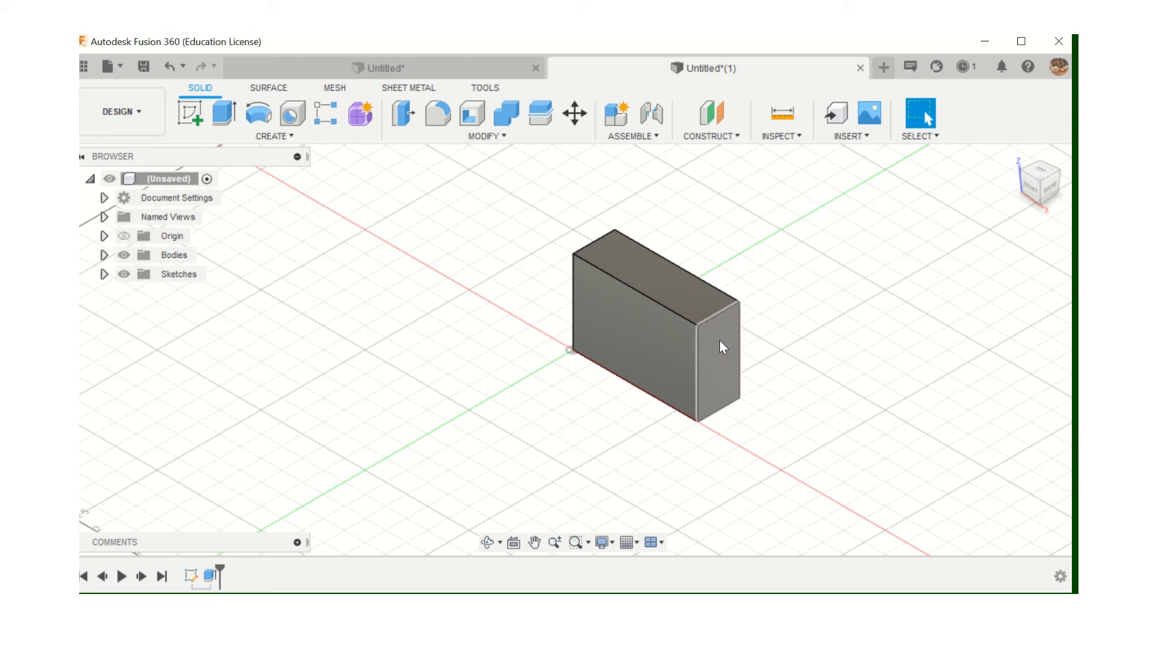
Sketch a small rectangle near the top-left corner of the box's side face
{"action": "left_click", "coordinate": [186, 116]}
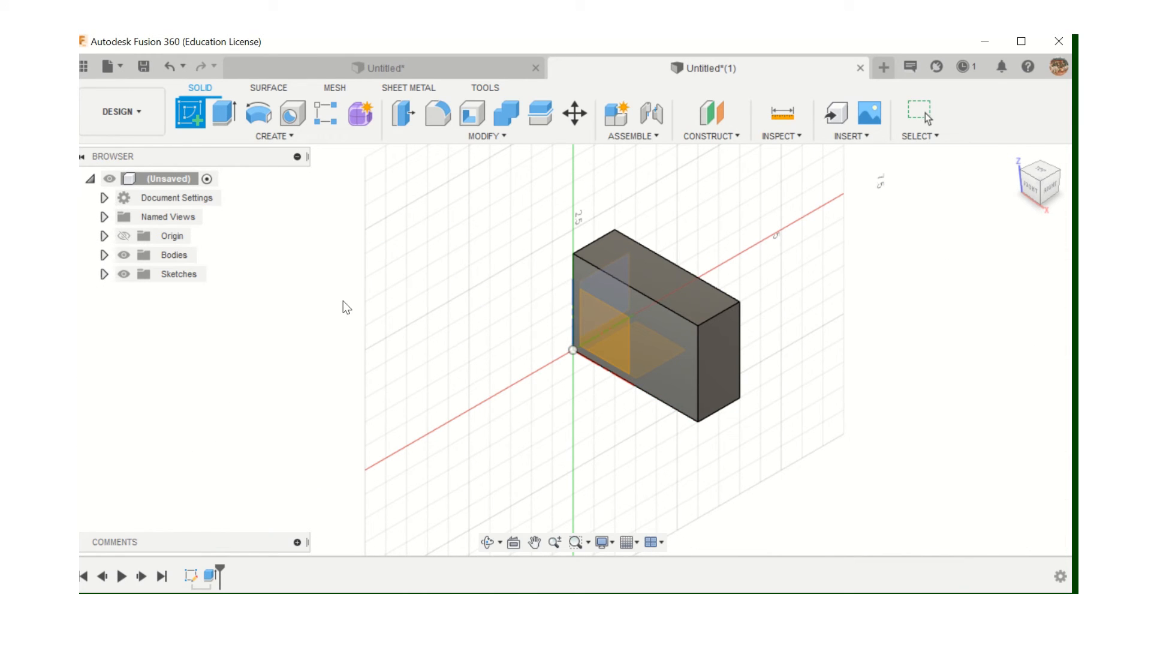
{"action": "left_click", "coordinate": [719, 337]}
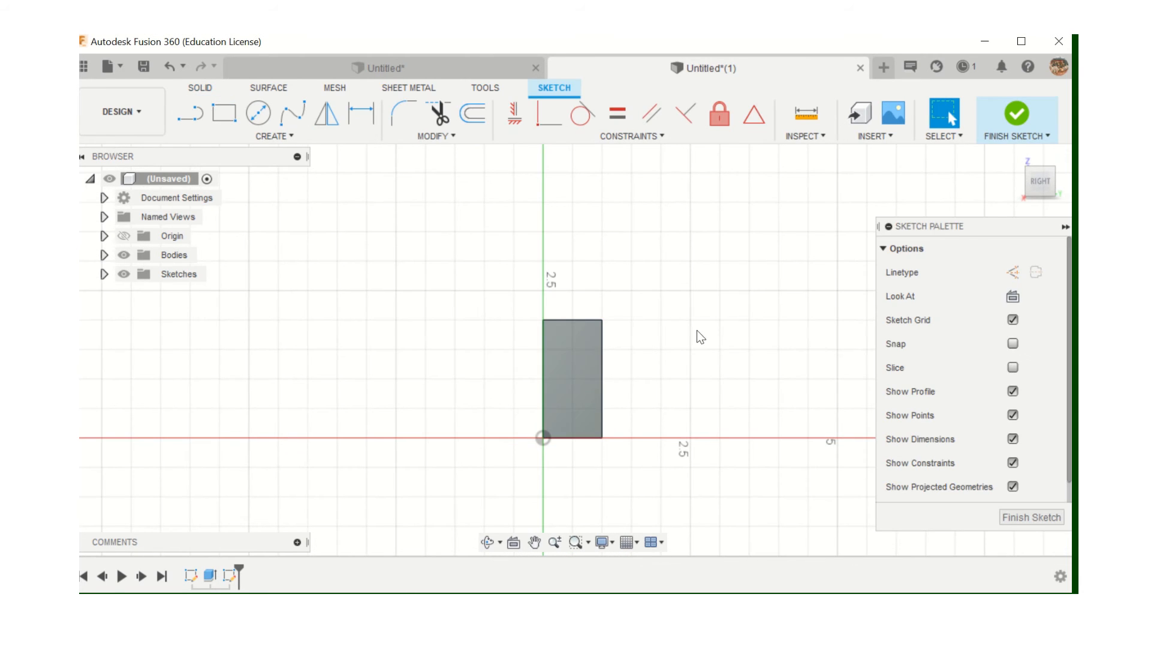
{"action": "left_click", "coordinate": [225, 114]}
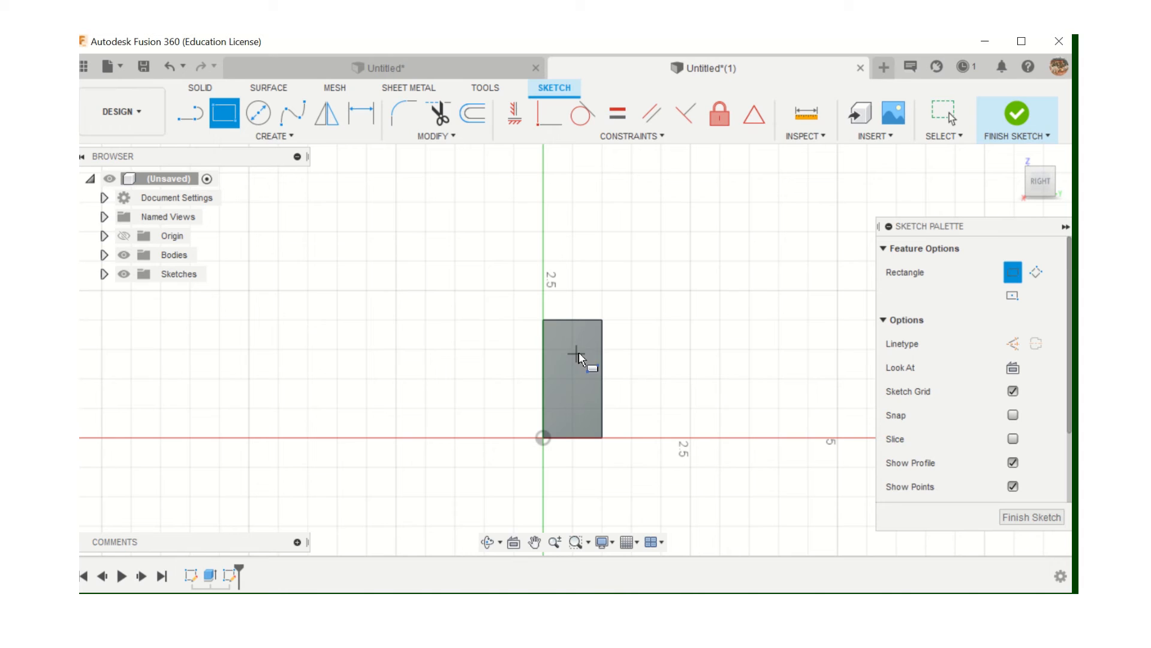
{"action": "left_click", "coordinate": [551, 327]}
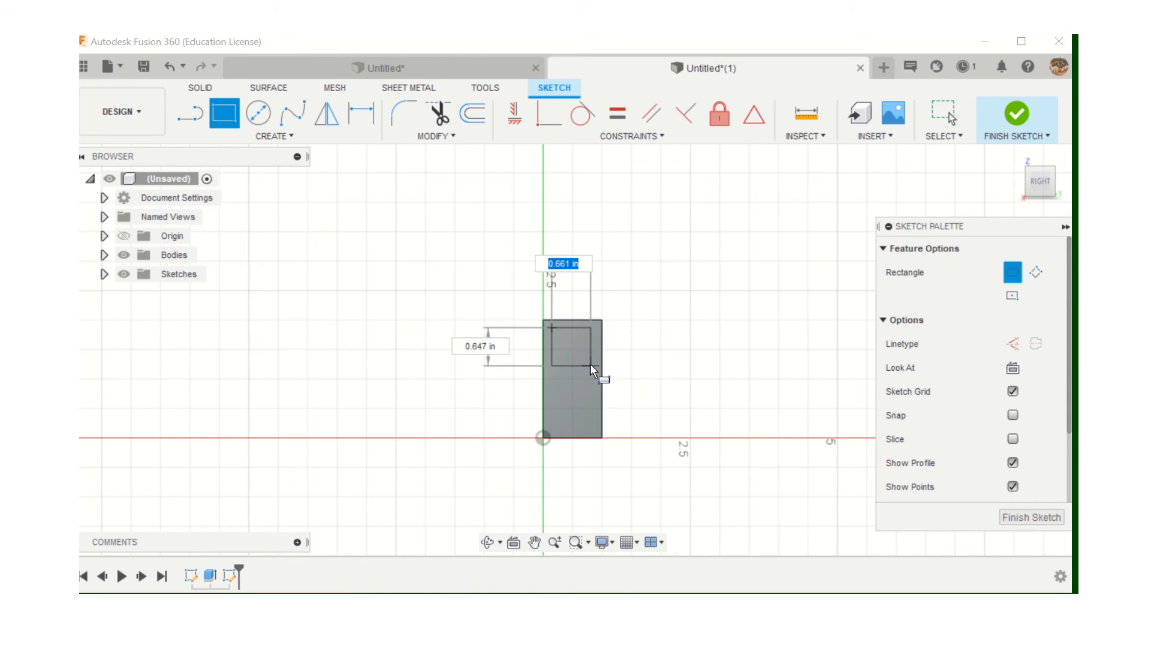
{"action": "left_click", "coordinate": [592, 365]}
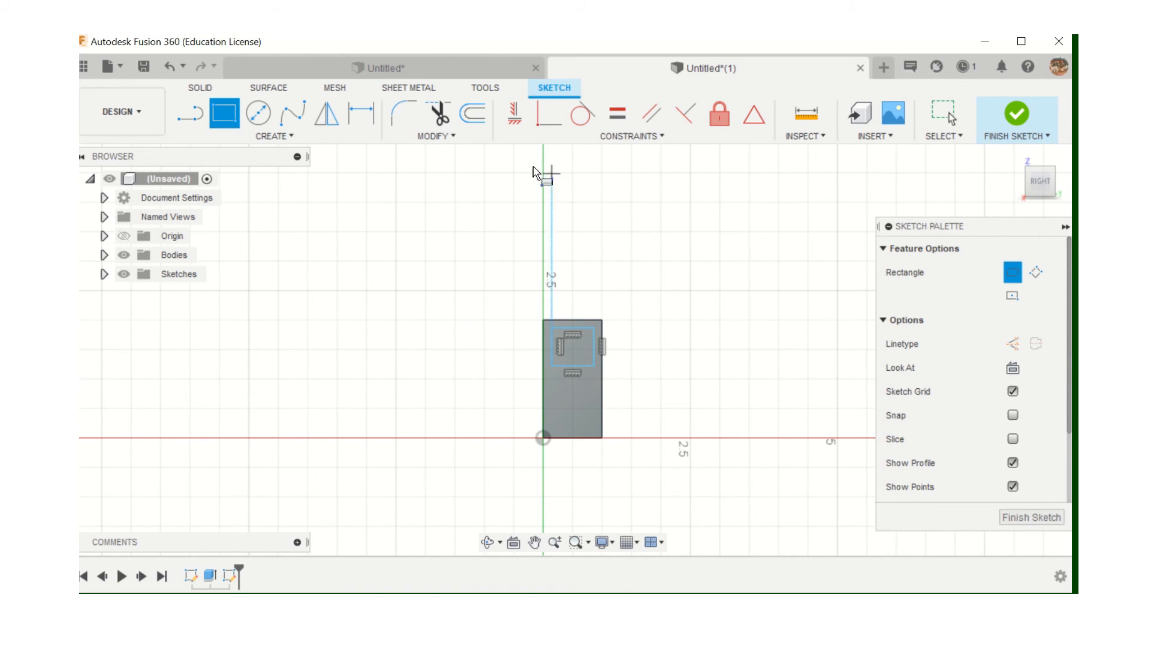
Dimension the small rectangle's right edge to 1.00 in tall
{"action": "left_click", "coordinate": [361, 113]}
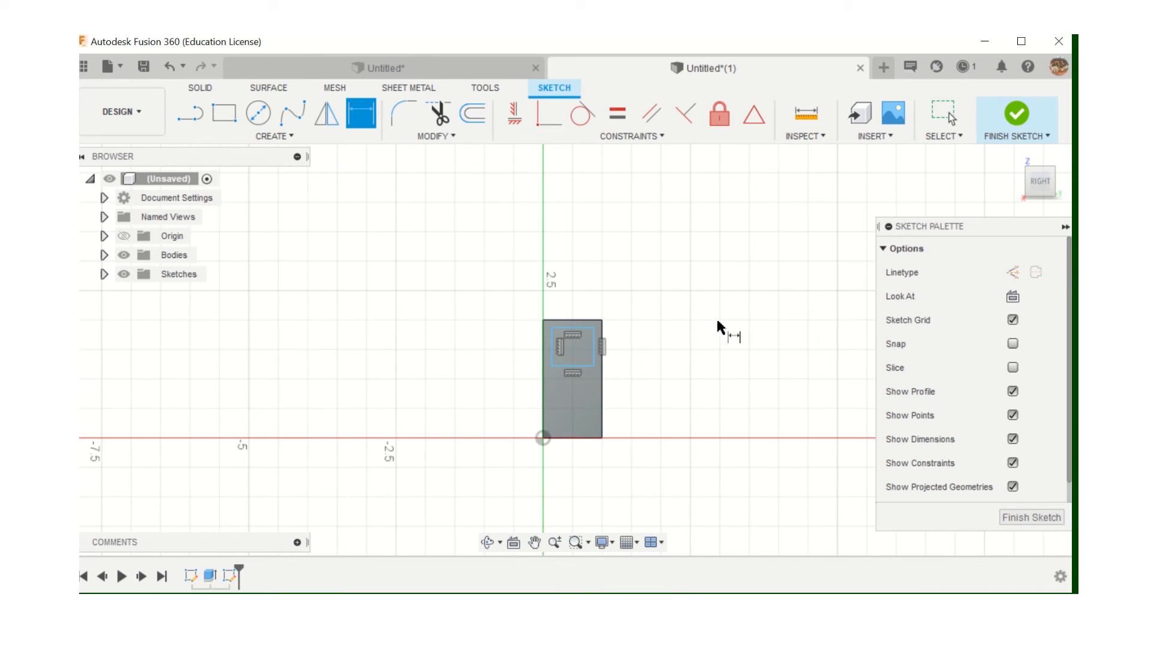
{"action": "left_click", "coordinate": [598, 342]}
{"action": "left_click", "coordinate": [651, 347]}
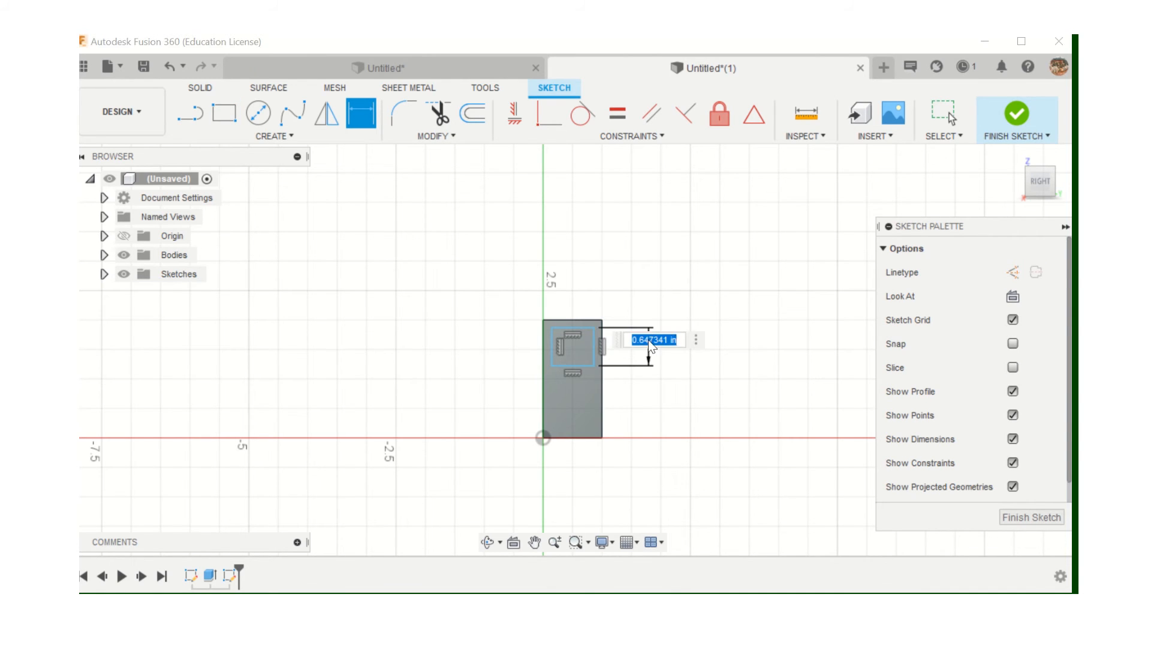
{"action": "type", "text": "1"}
{"action": "key", "text": "Return"}
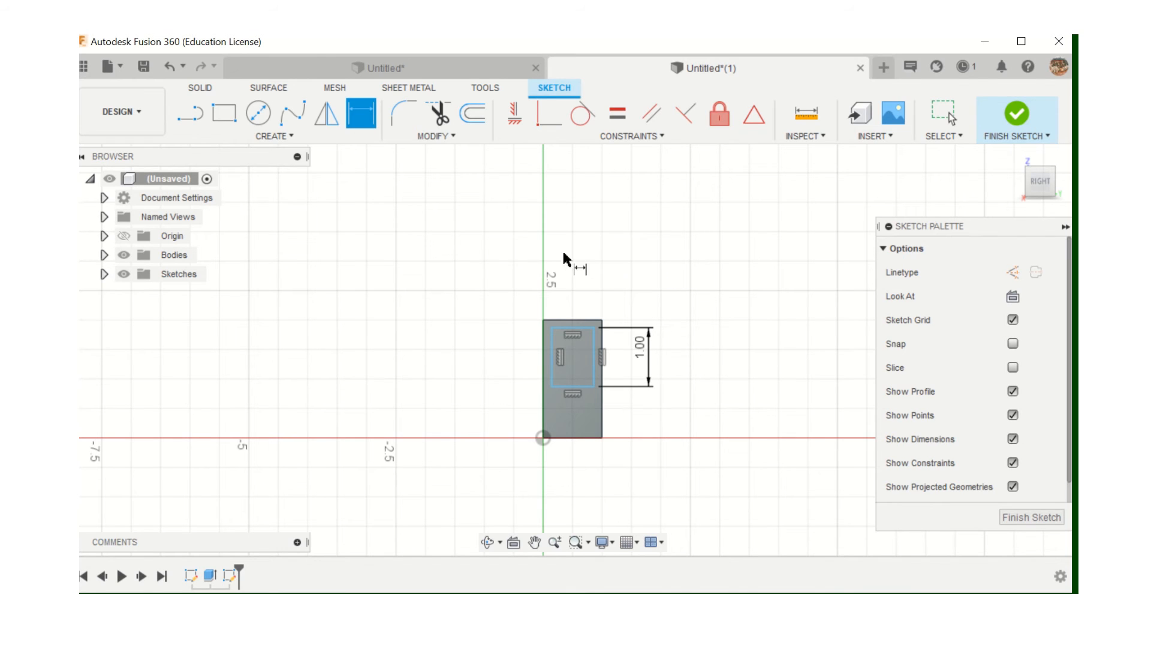
{"action": "left_click", "coordinate": [646, 142]}
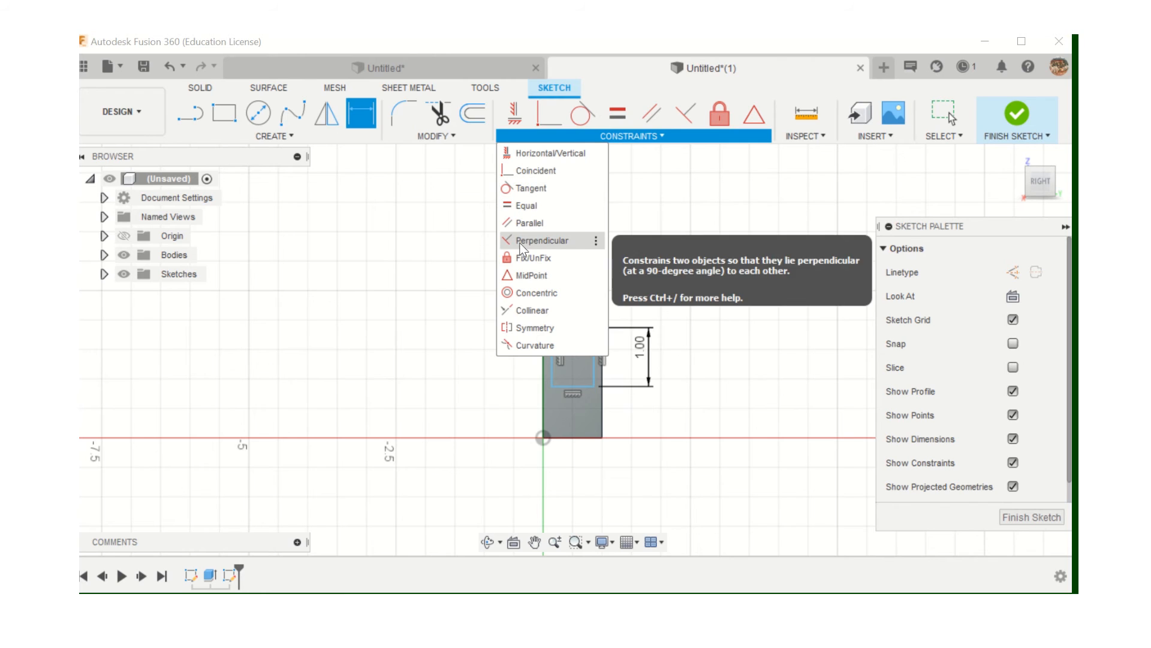
Make the small rectangle's top, left and right lines collinear with the face edges, then finish the sketch
{"action": "left_click", "coordinate": [519, 311]}
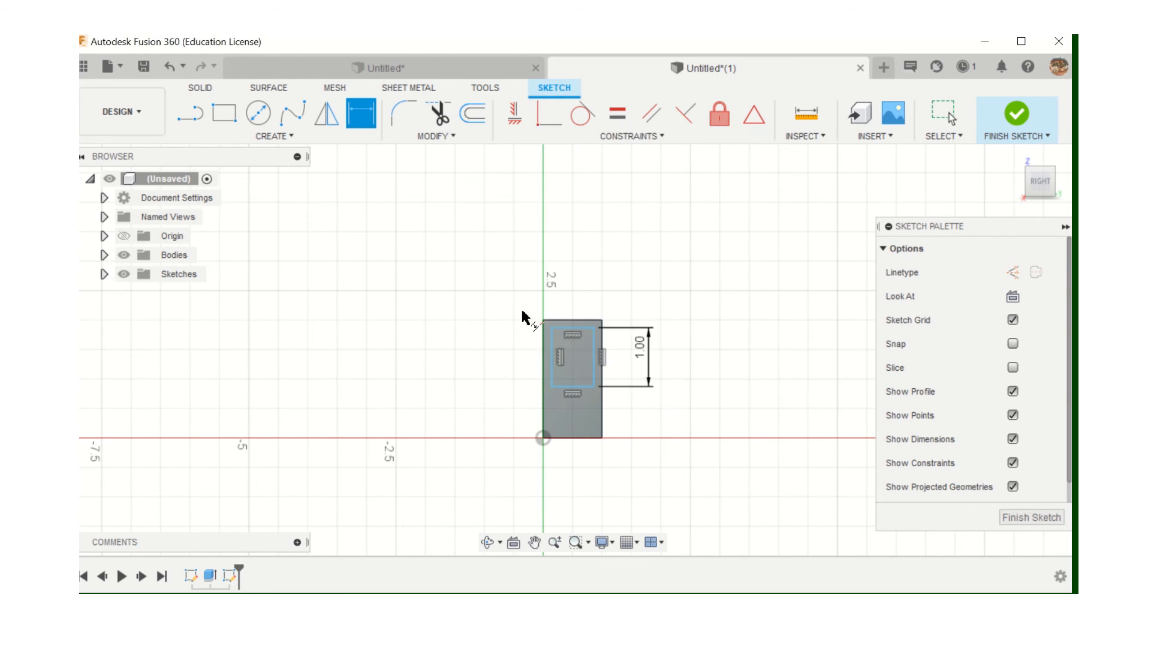
{"action": "left_click", "coordinate": [566, 328]}
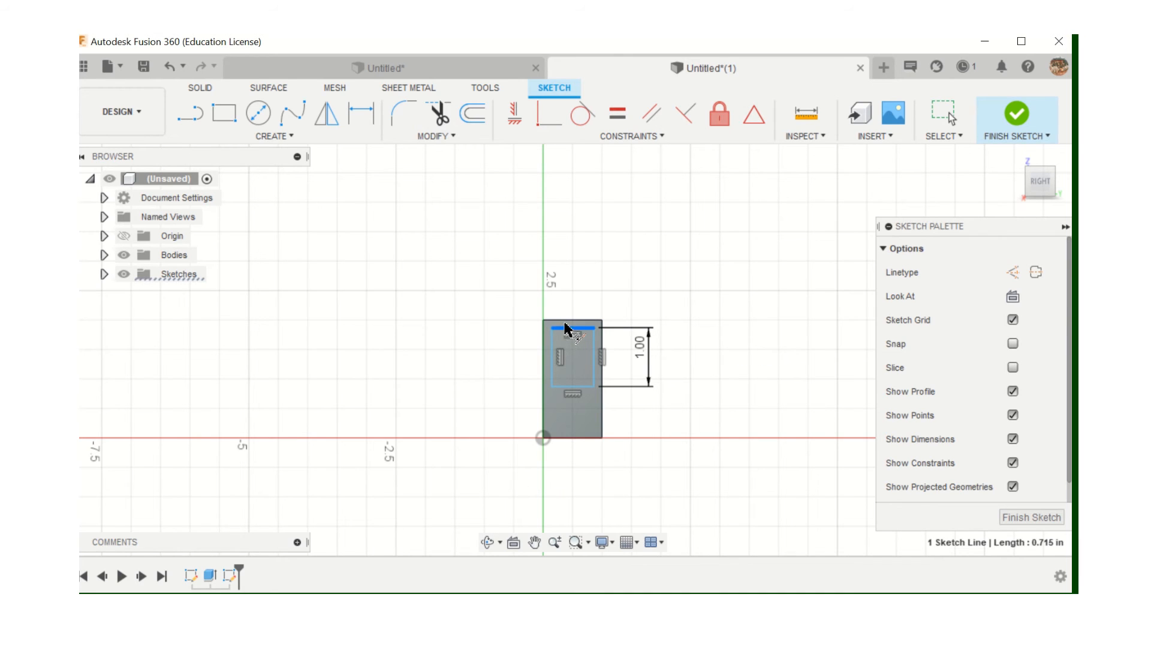
{"action": "left_click", "coordinate": [557, 321]}
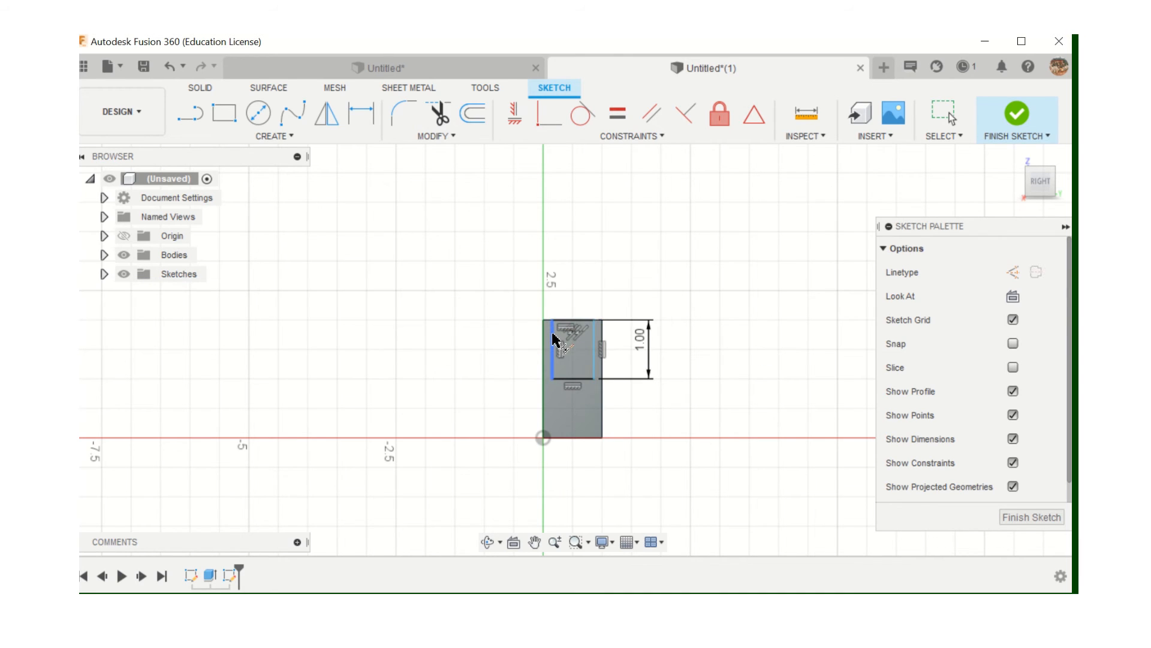
{"action": "left_click", "coordinate": [551, 337]}
{"action": "left_click", "coordinate": [544, 341]}
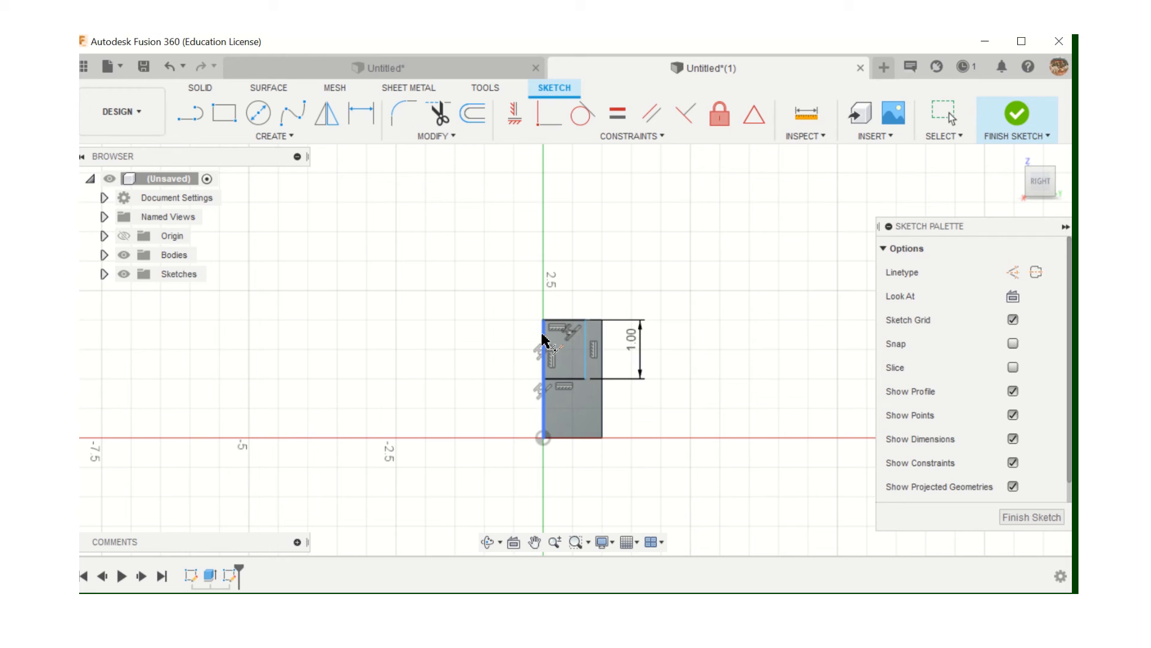
{"action": "left_click", "coordinate": [585, 343]}
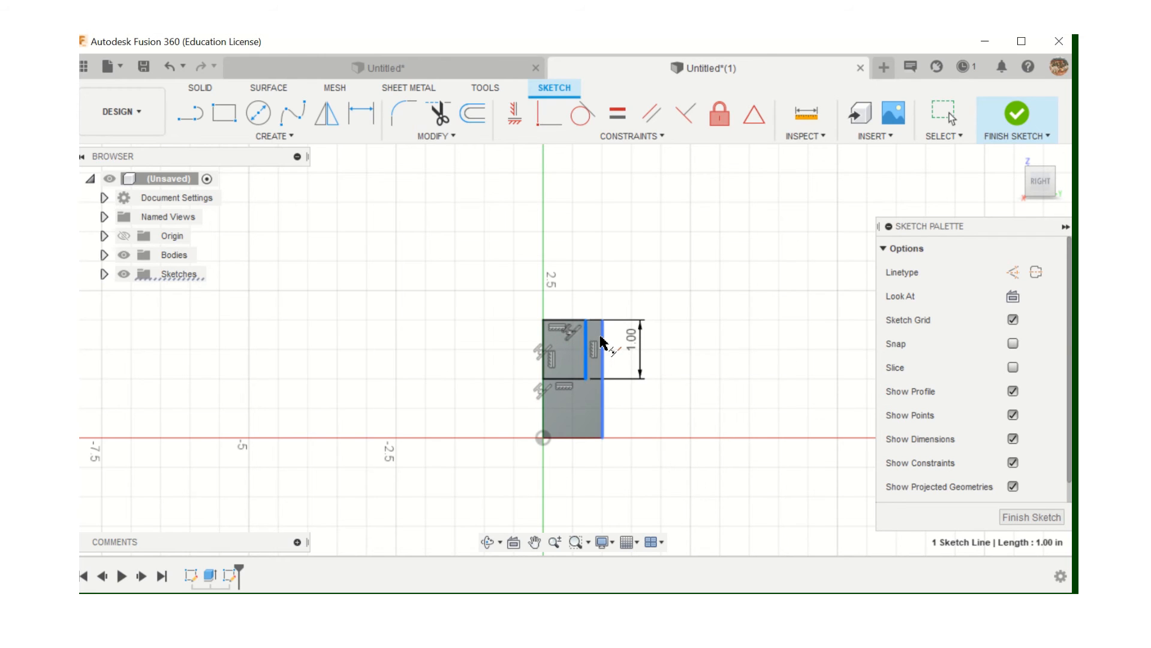
{"action": "left_click", "coordinate": [603, 344]}
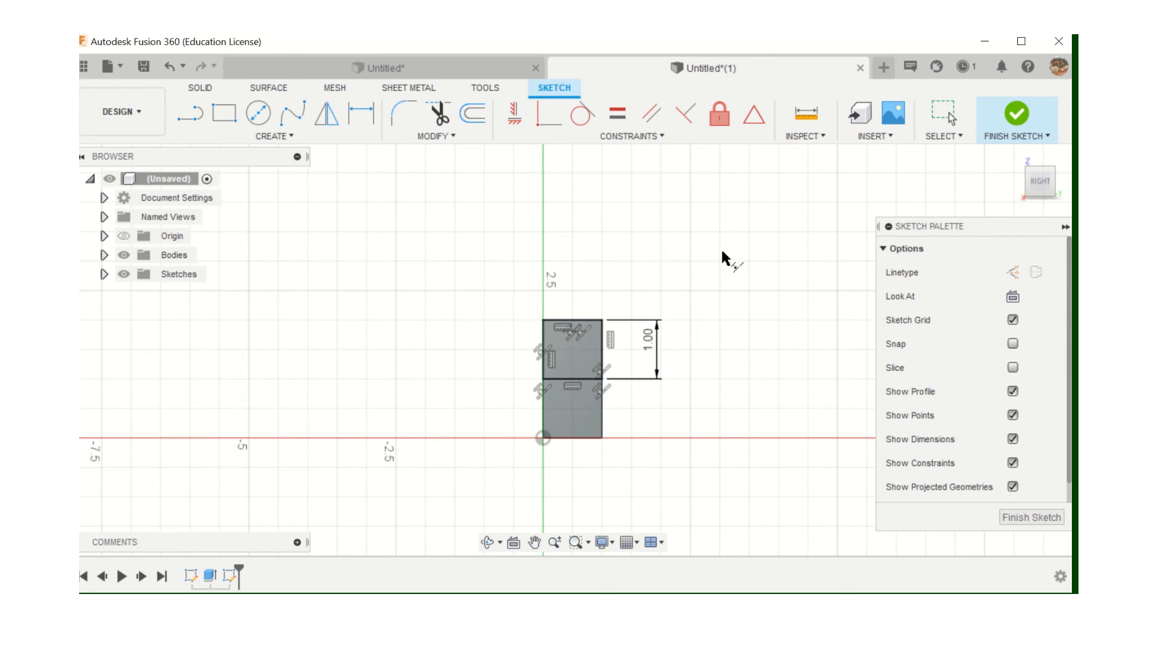
{"action": "left_click", "coordinate": [1025, 517]}
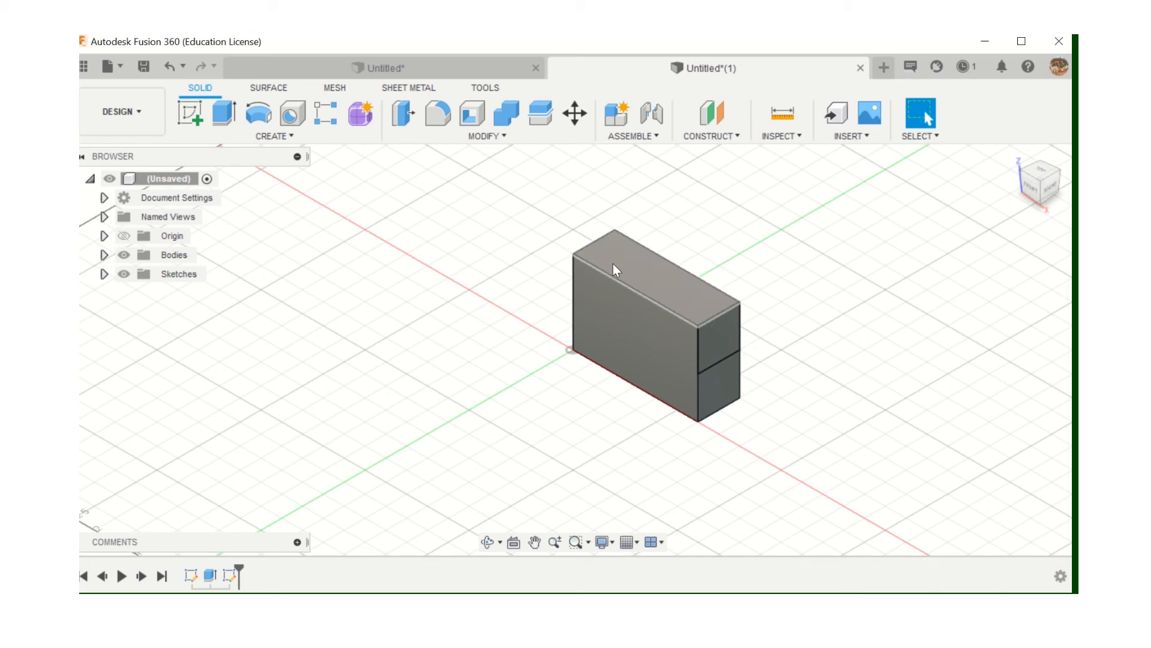
Extrude-cut the upper end-face square -2 in to remove the block's upper corner
{"action": "left_click", "coordinate": [219, 116]}
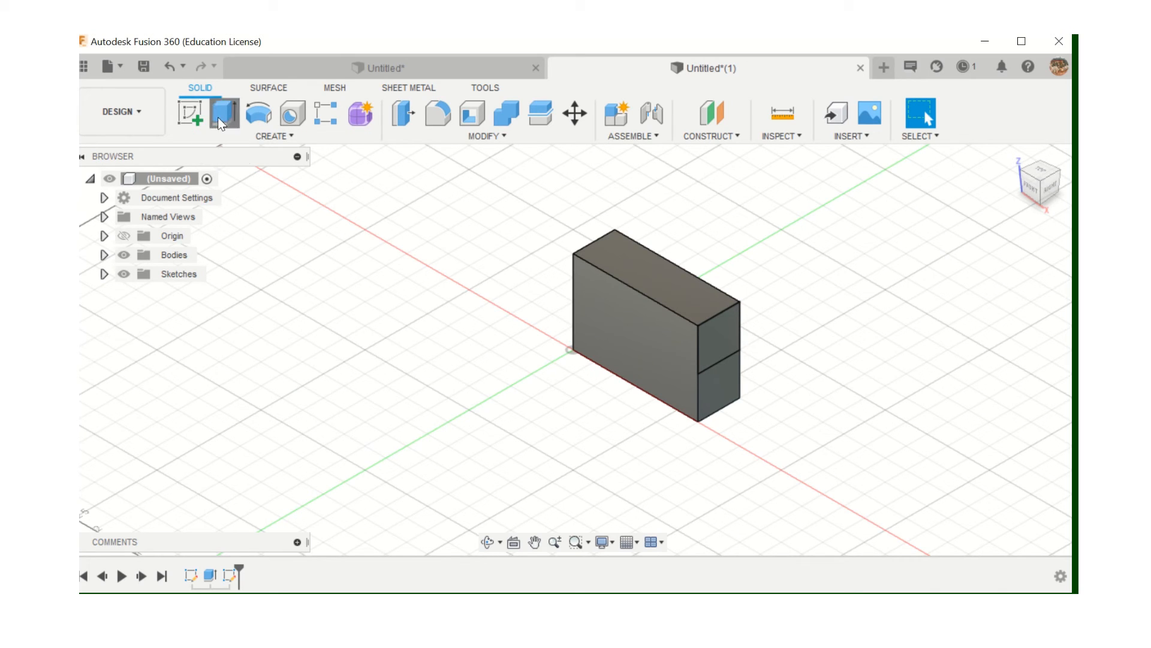
{"action": "left_click", "coordinate": [722, 338]}
{"action": "left_click_drag", "start_coordinate": [728, 346], "coordinate": [663, 316]}
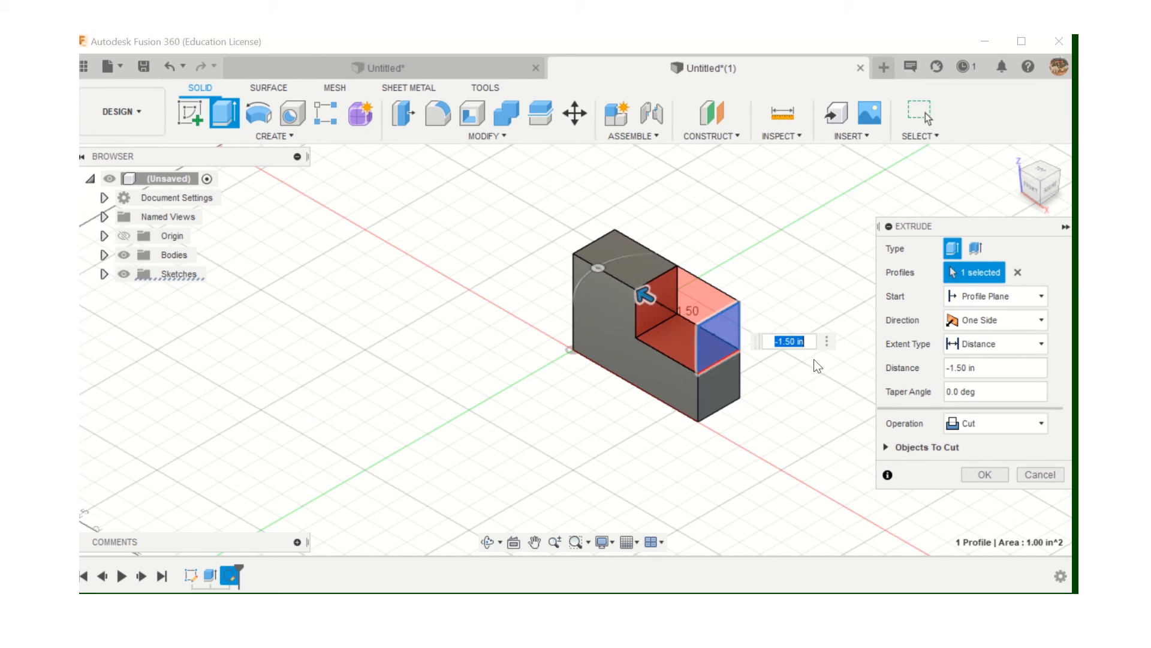
{"action": "left_click", "coordinate": [775, 340]}
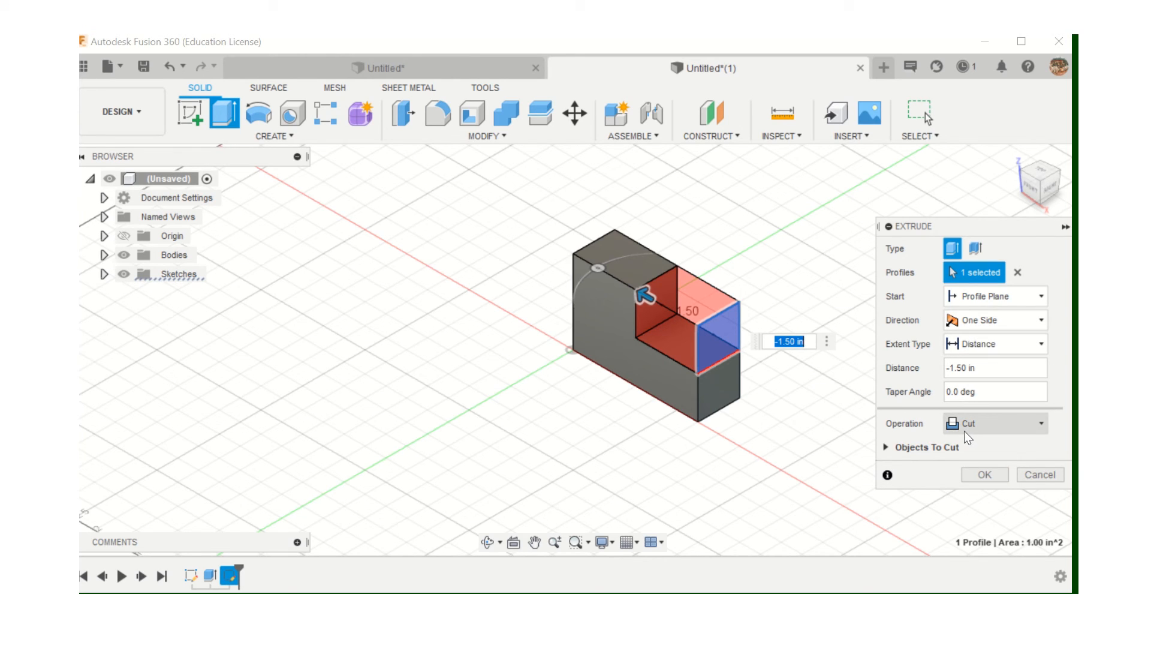
{"action": "left_click_drag", "start_coordinate": [645, 294], "coordinate": [667, 312]}
{"action": "type", "text": "-"}
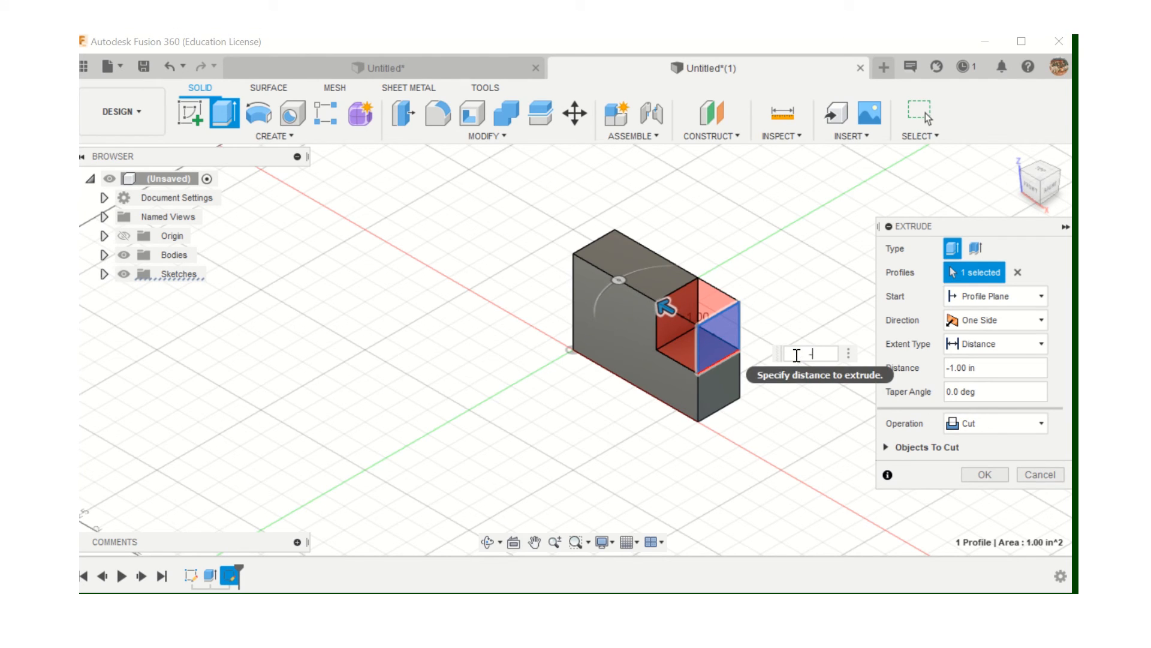
{"action": "type", "text": "2in"}
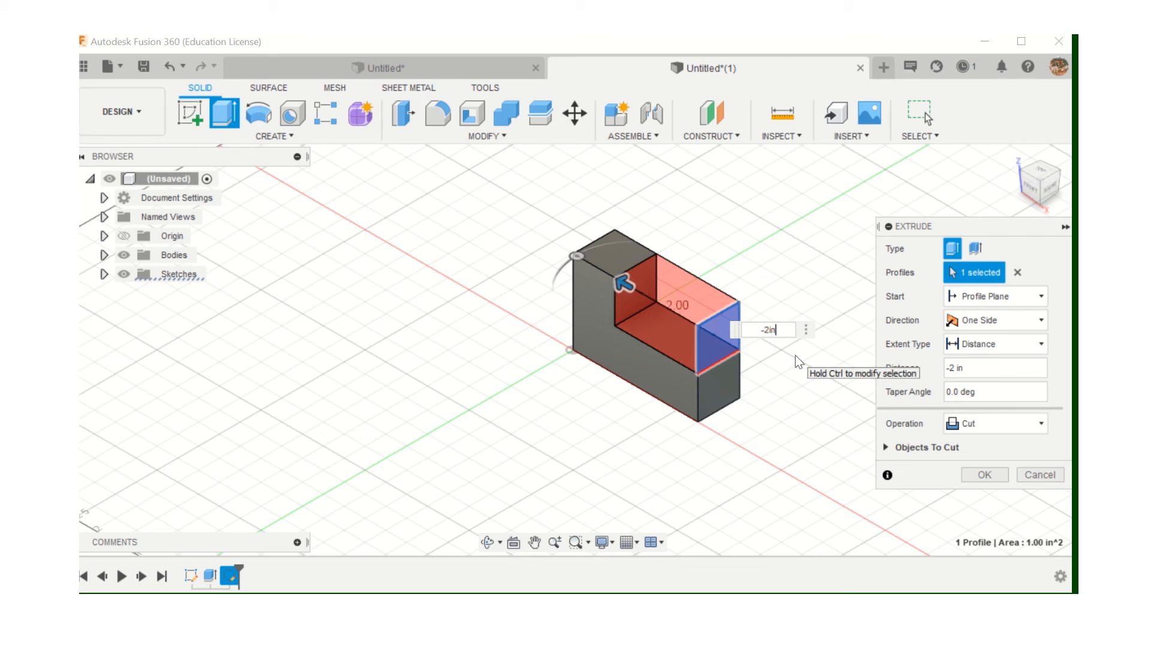
{"action": "left_click", "coordinate": [982, 480]}
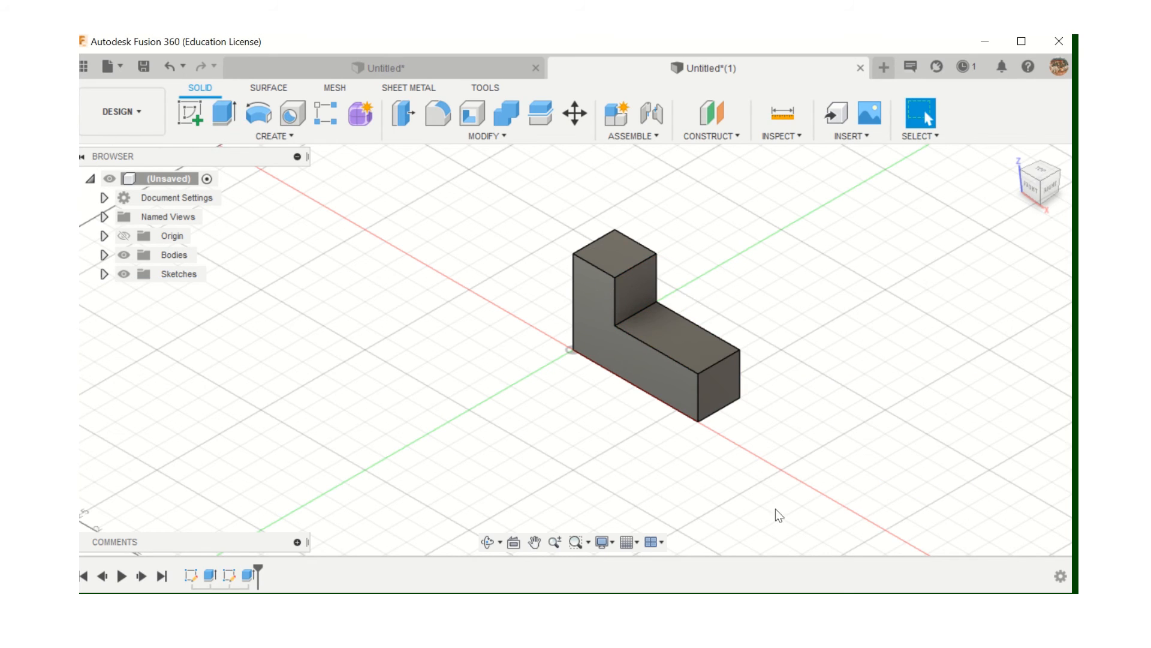
Compare the Untitled* and Untitled*(1) L-blocks by switching tabs, ending on Untitled*
{"action": "left_click", "coordinate": [312, 71]}
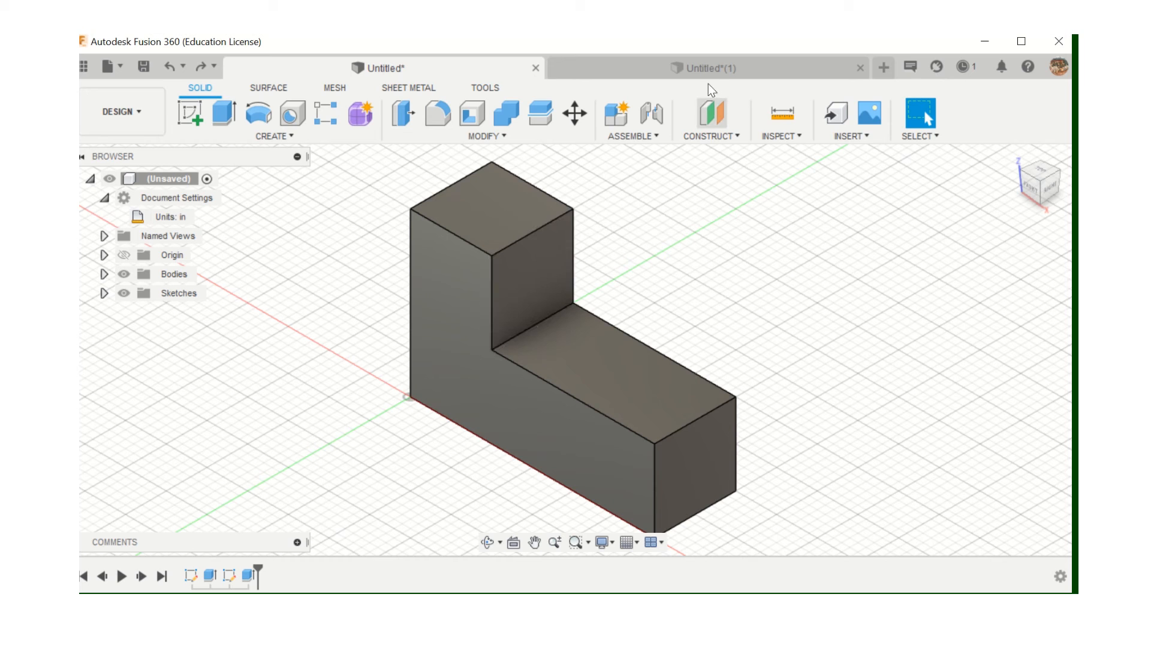
{"action": "left_click", "coordinate": [711, 67]}
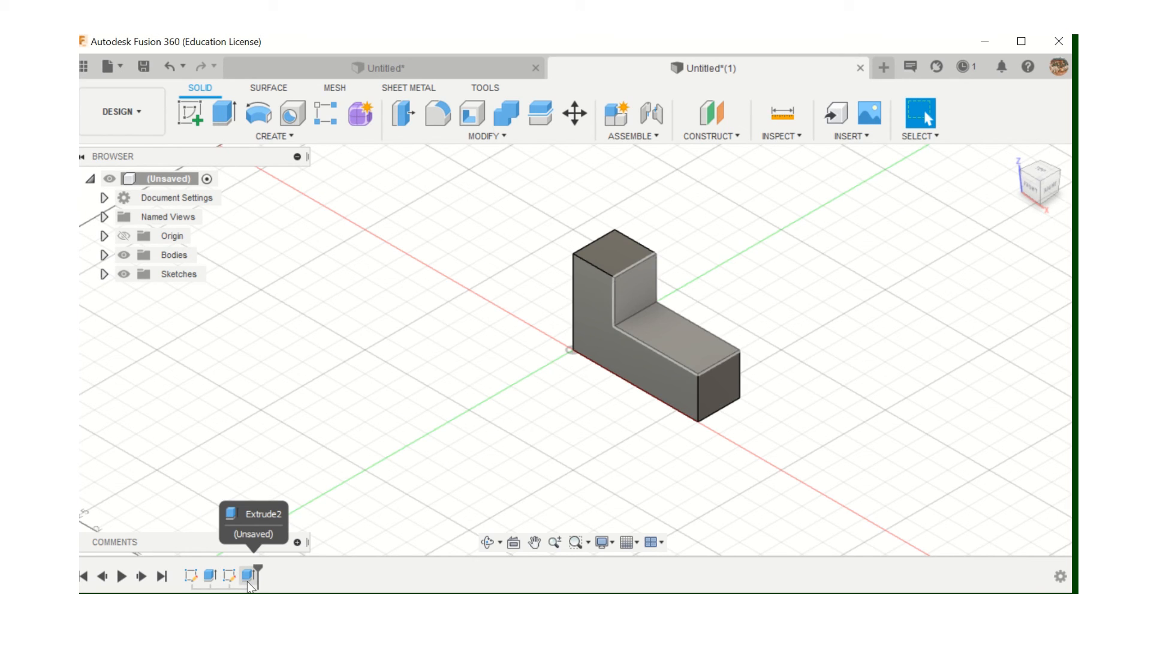
{"action": "left_click", "coordinate": [379, 67]}
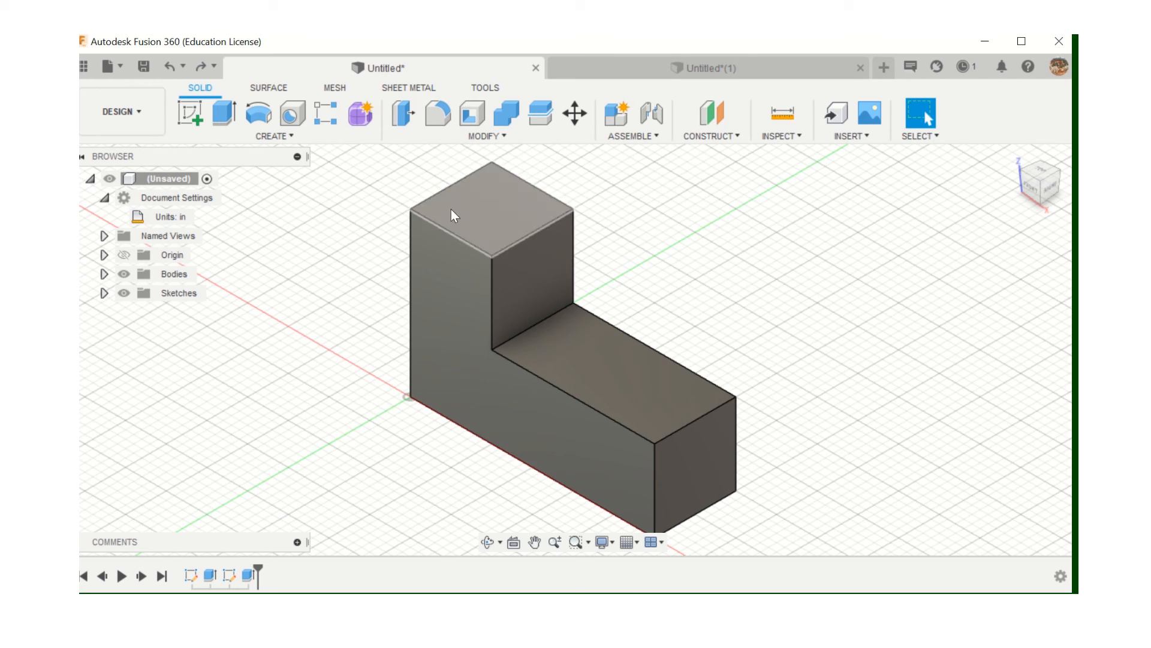
{"action": "left_click", "coordinate": [120, 67]}
Create a new design and start a sketch on the XY ground plane
{"action": "left_click", "coordinate": [137, 92]}
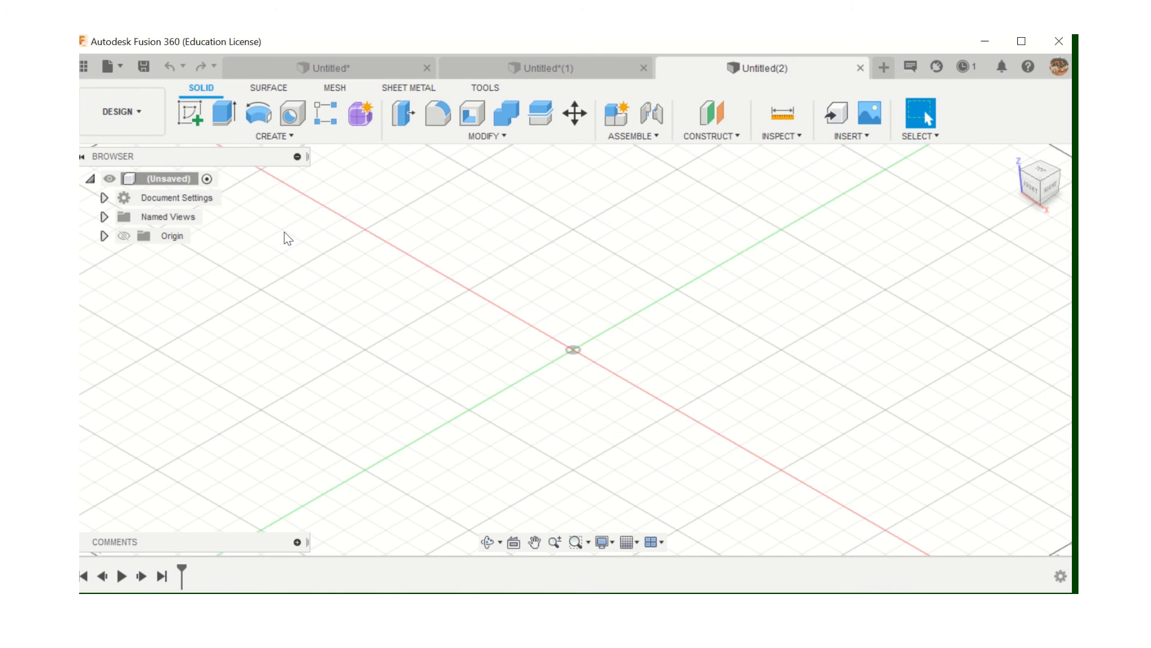
{"action": "left_click", "coordinate": [187, 120]}
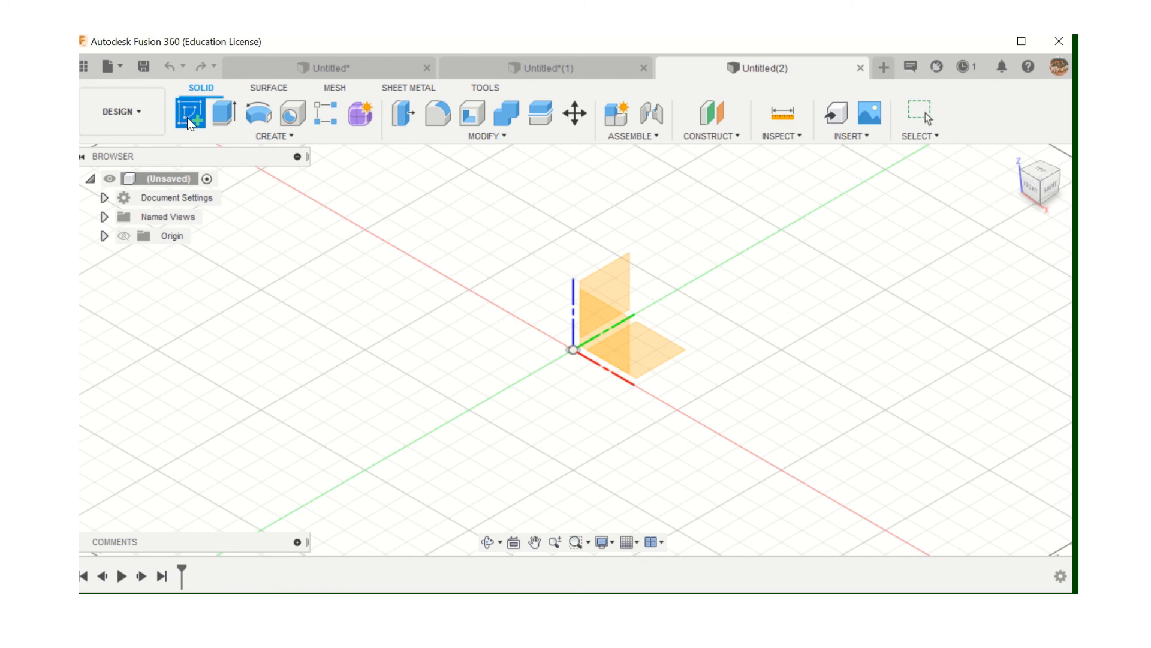
{"action": "left_click", "coordinate": [667, 348]}
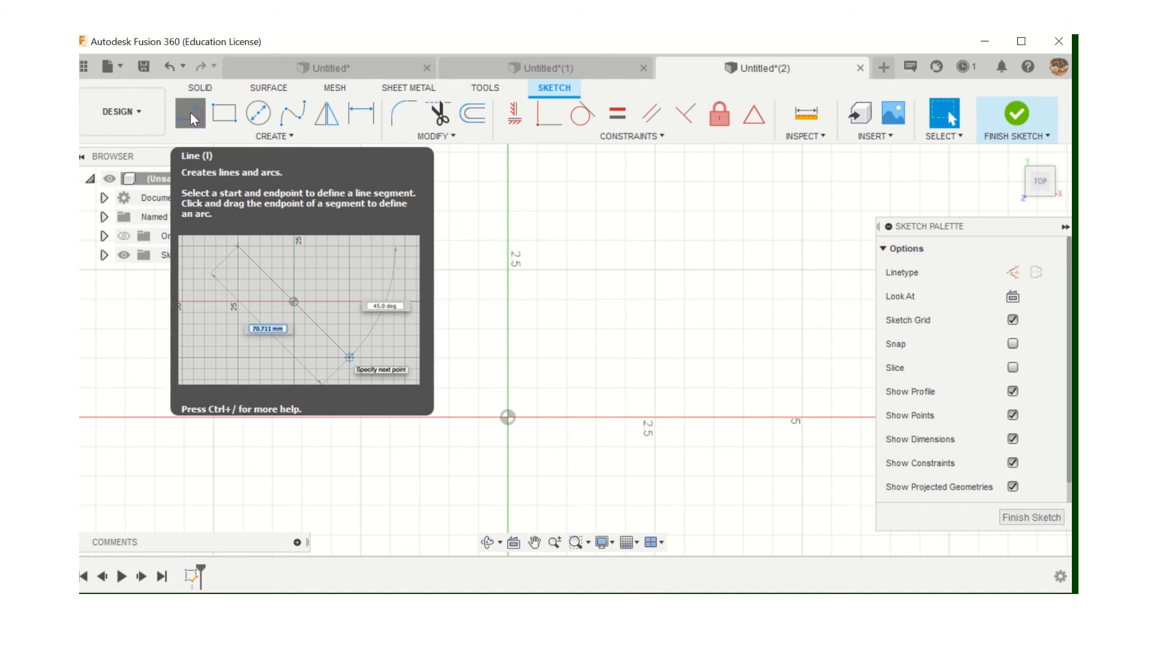
Draw a closed six-line L-shaped outline with its corner at the origin
{"action": "left_click", "coordinate": [190, 116]}
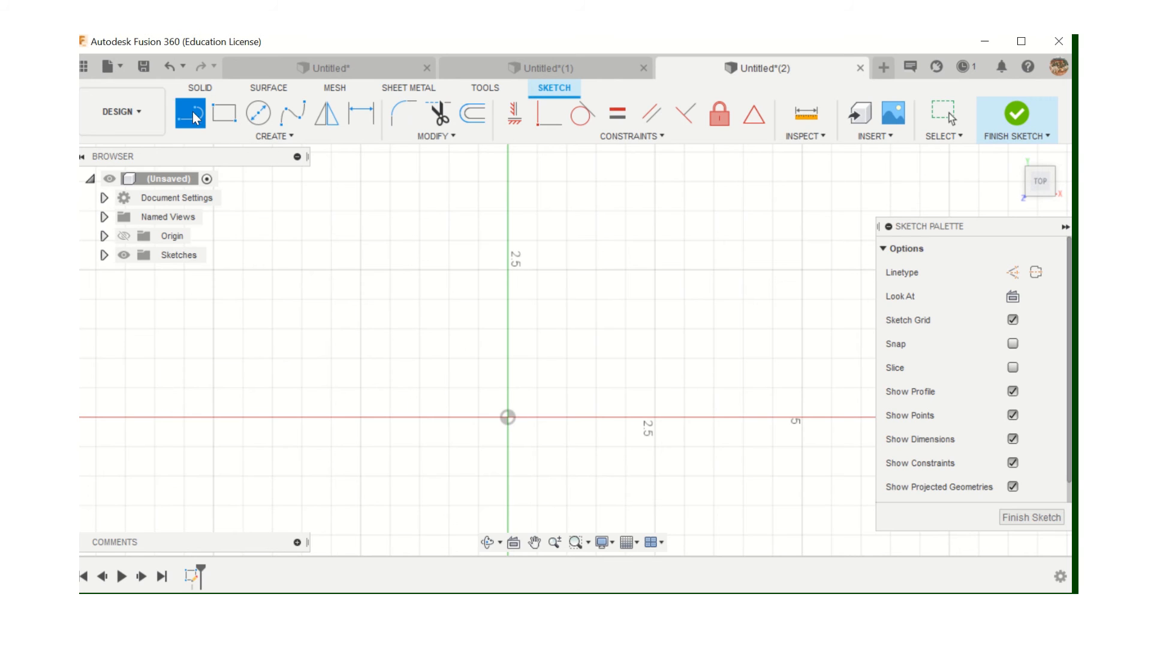
{"action": "left_click", "coordinate": [509, 180]}
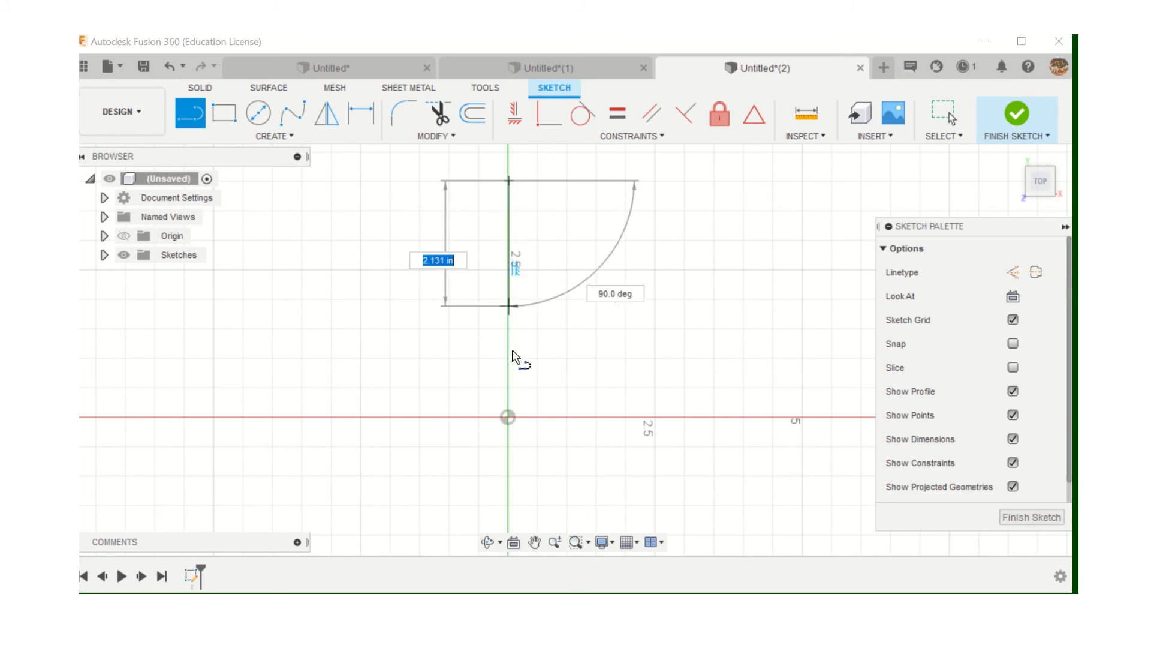
{"action": "left_click", "coordinate": [509, 416]}
{"action": "left_click", "coordinate": [720, 416]}
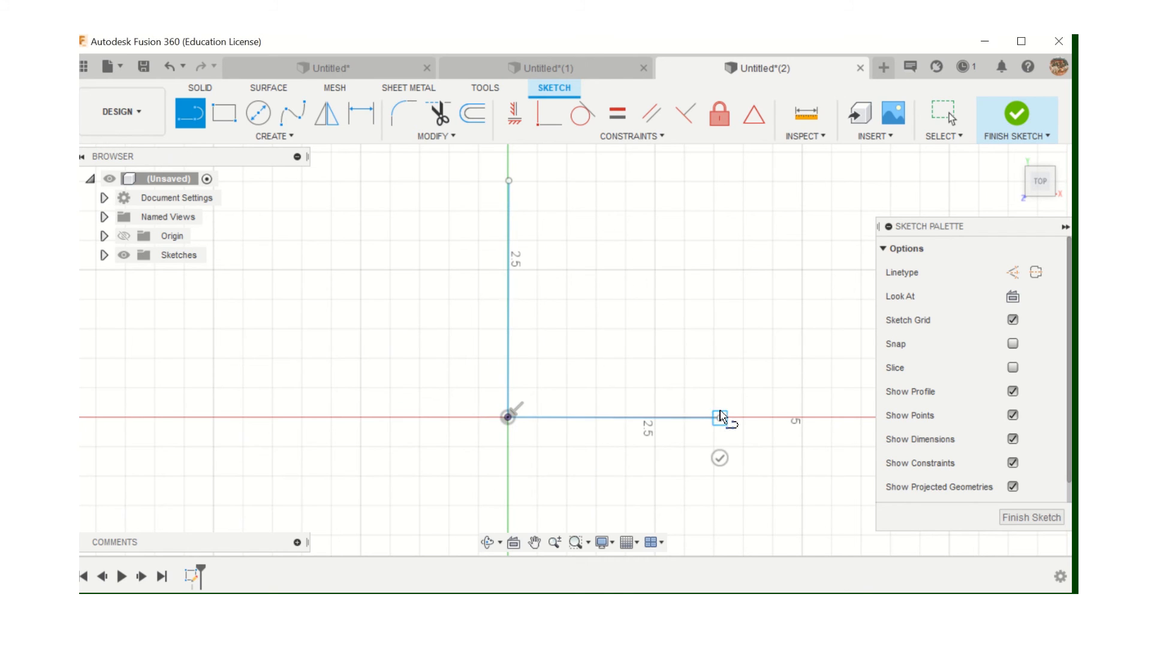
{"action": "left_click", "coordinate": [720, 298]}
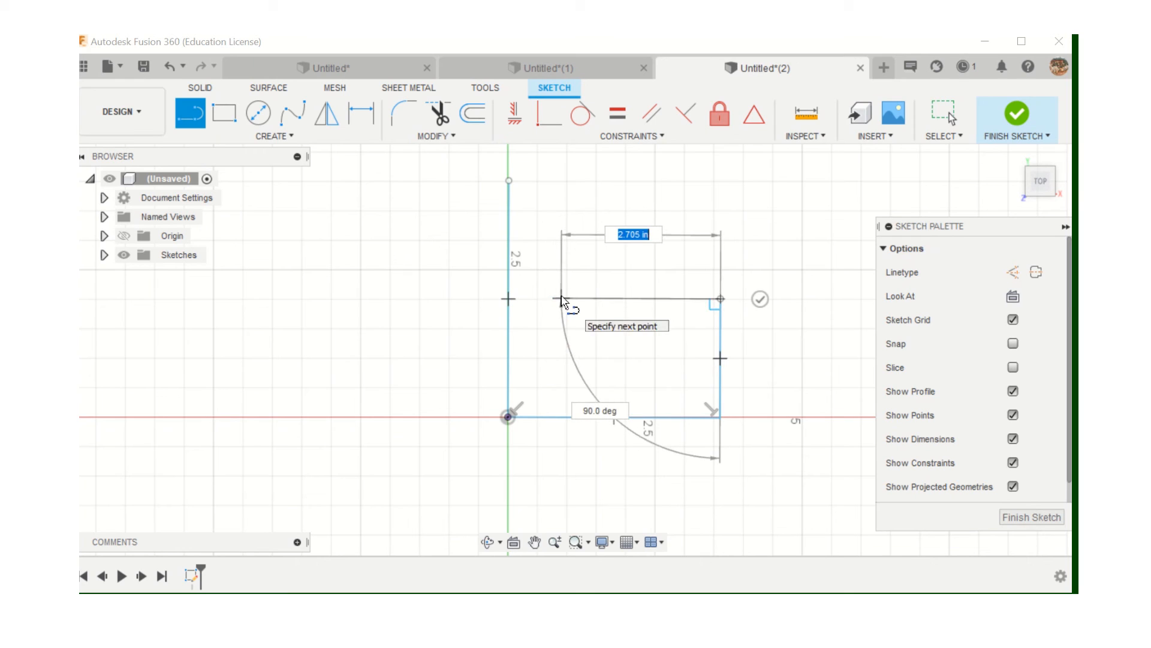
{"action": "left_click", "coordinate": [564, 298]}
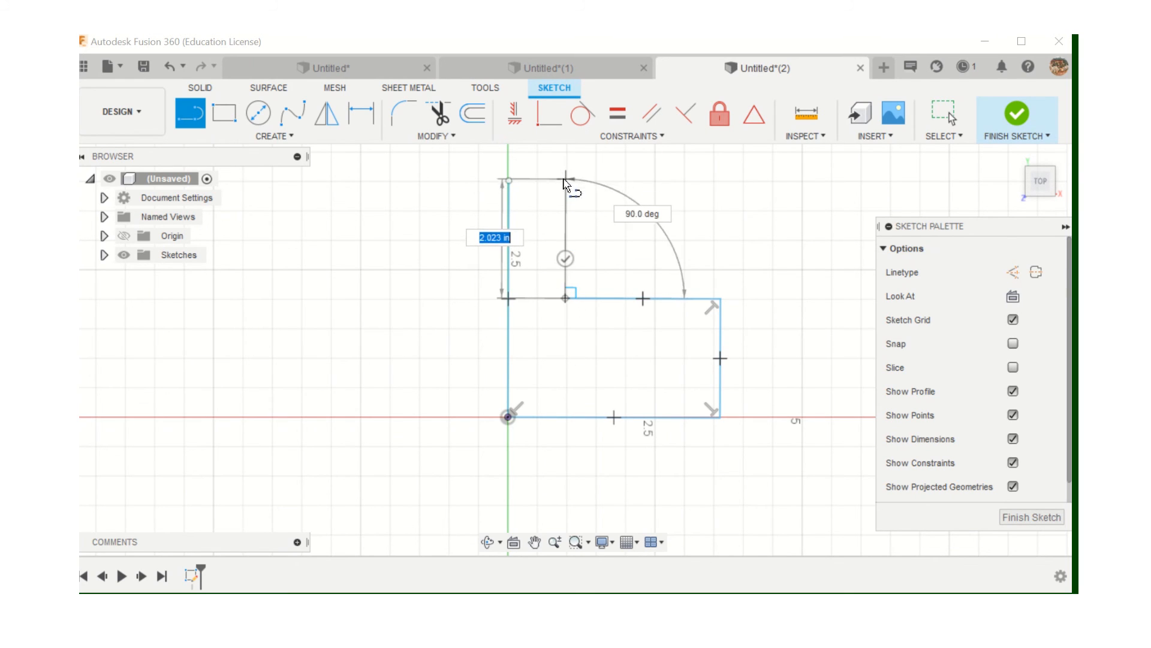
{"action": "left_click", "coordinate": [565, 181]}
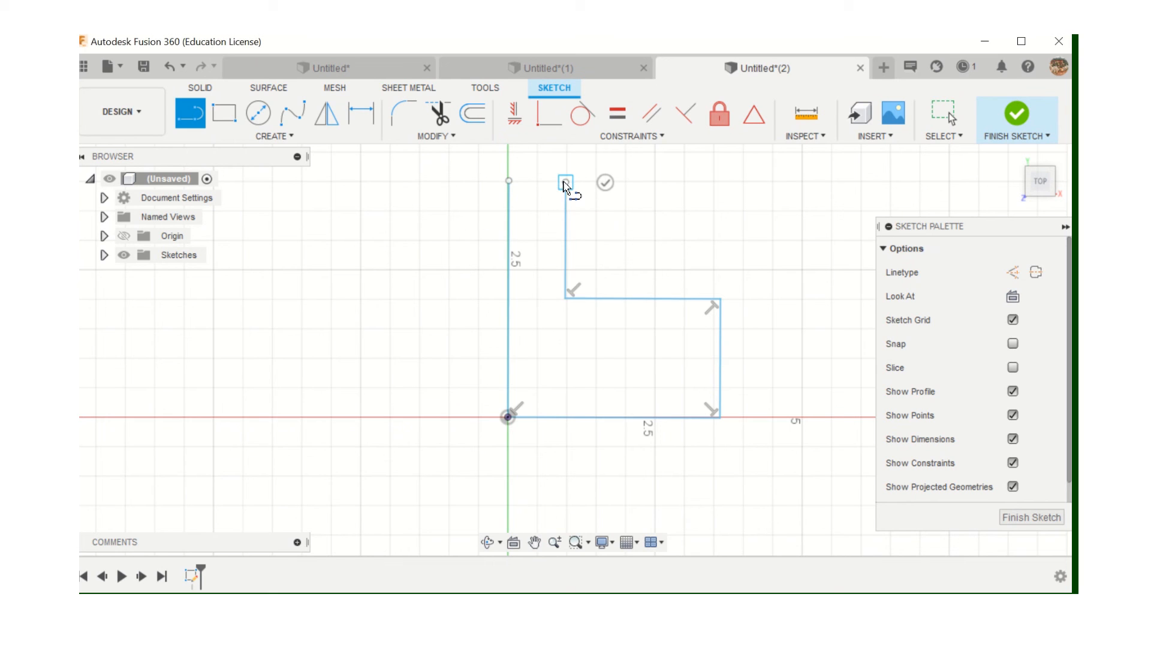
{"action": "left_click", "coordinate": [509, 181]}
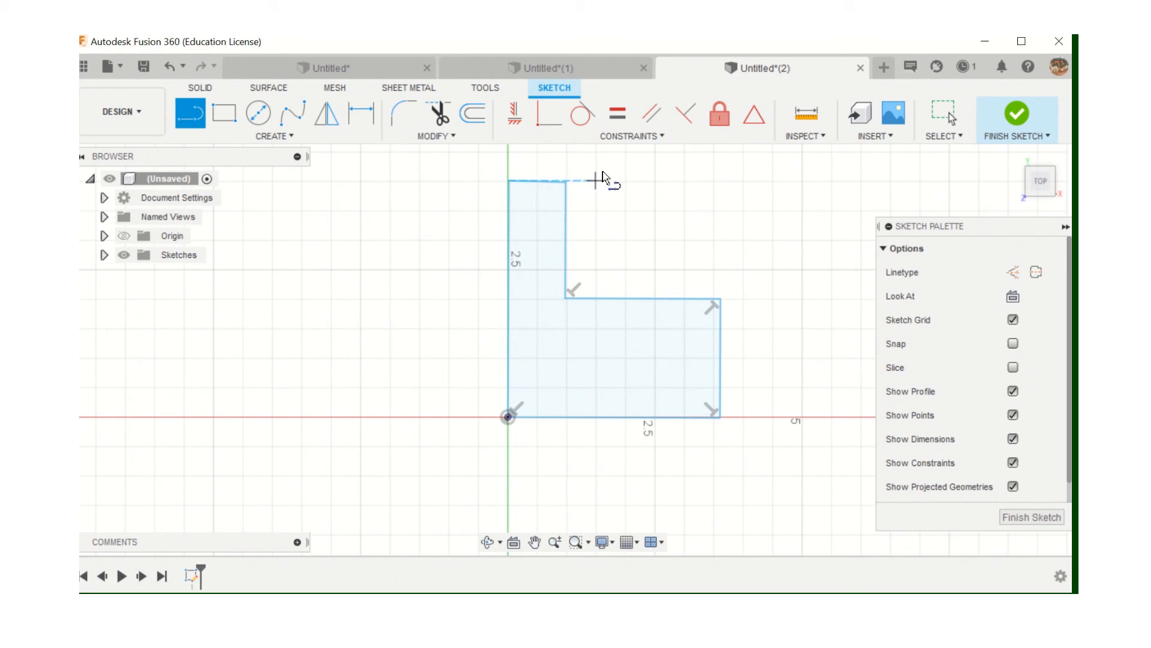
Constrain the L's top and bottom edges to be horizontal
{"action": "left_click", "coordinate": [516, 115]}
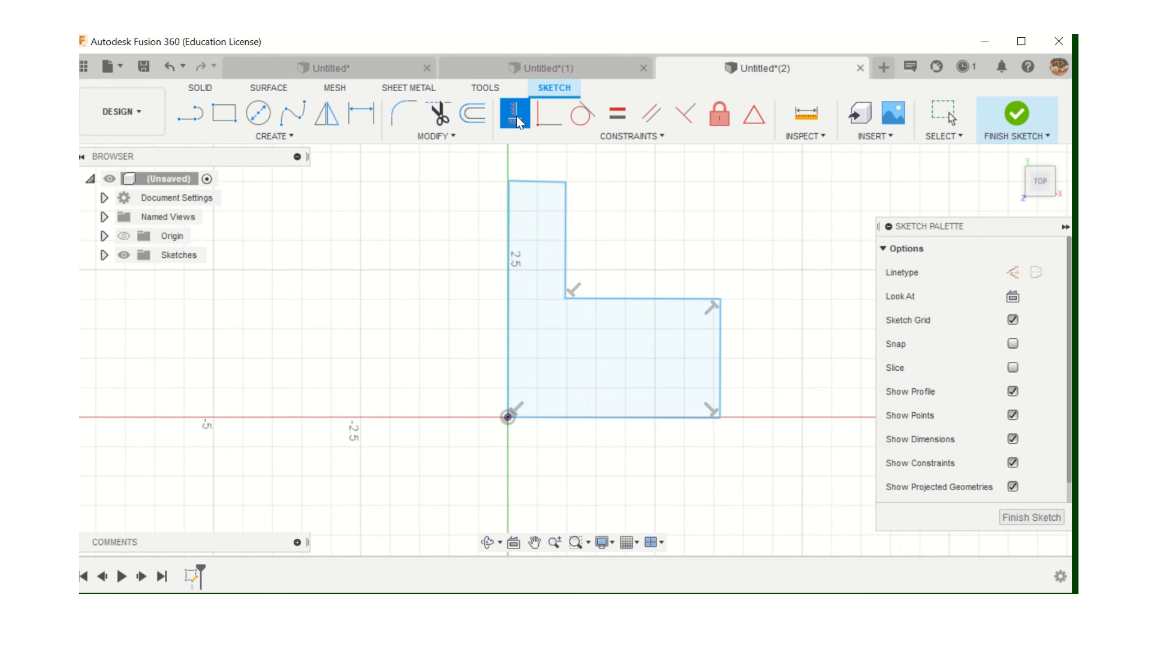
{"action": "left_click", "coordinate": [532, 182]}
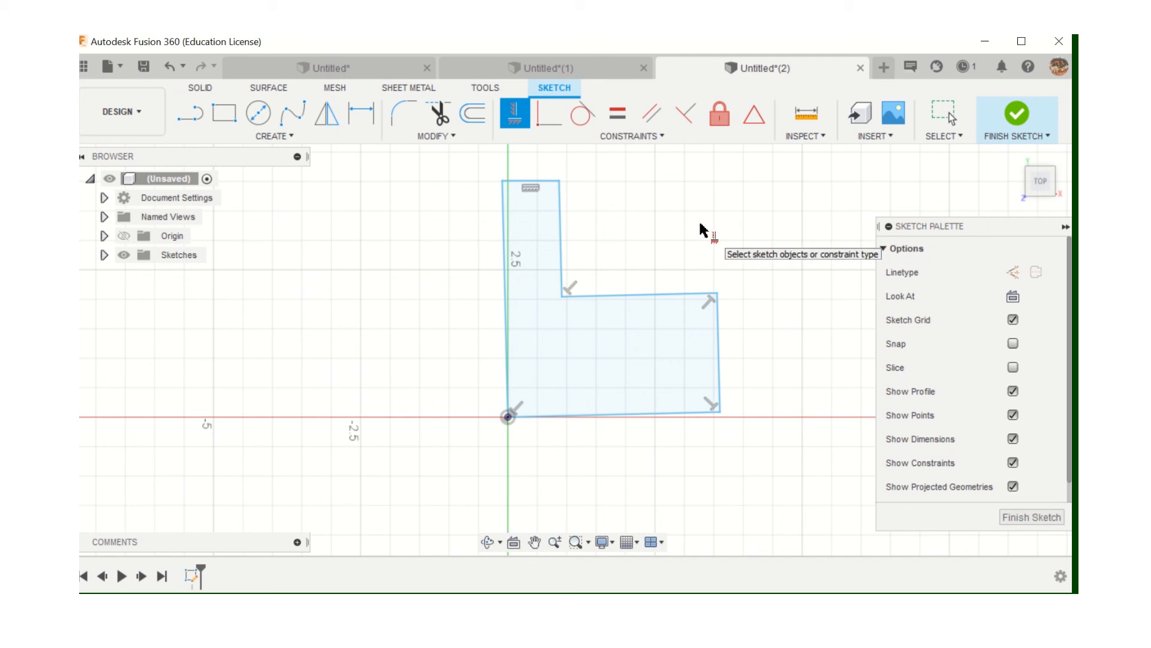
{"action": "left_click", "coordinate": [676, 417]}
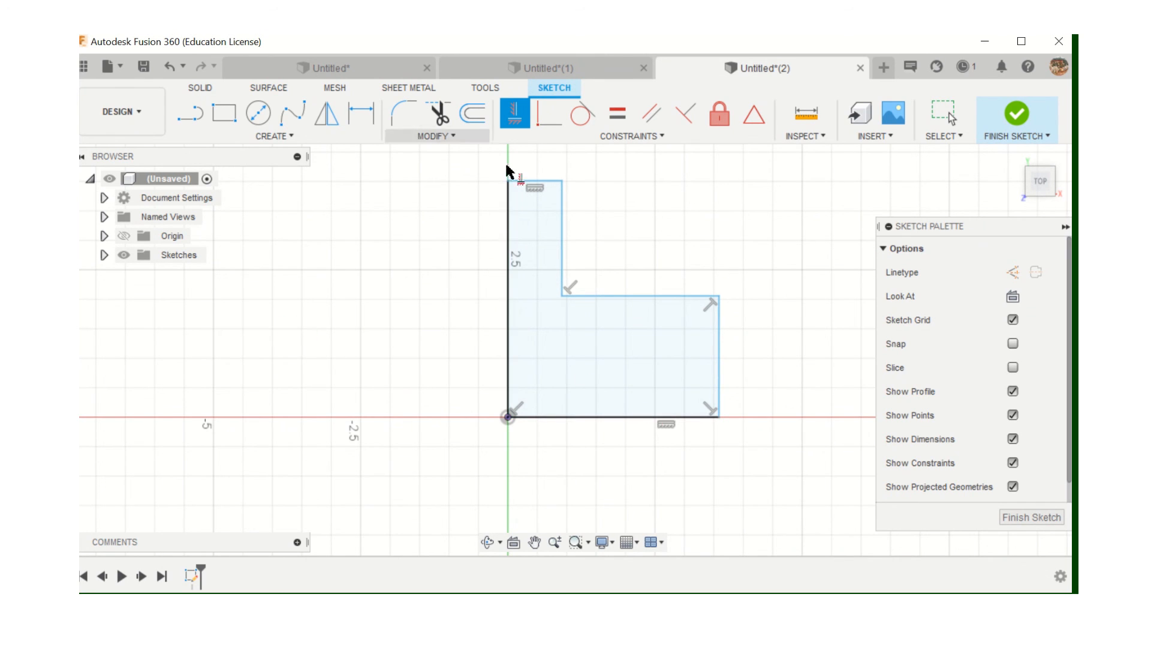
{"action": "left_click", "coordinate": [531, 183]}
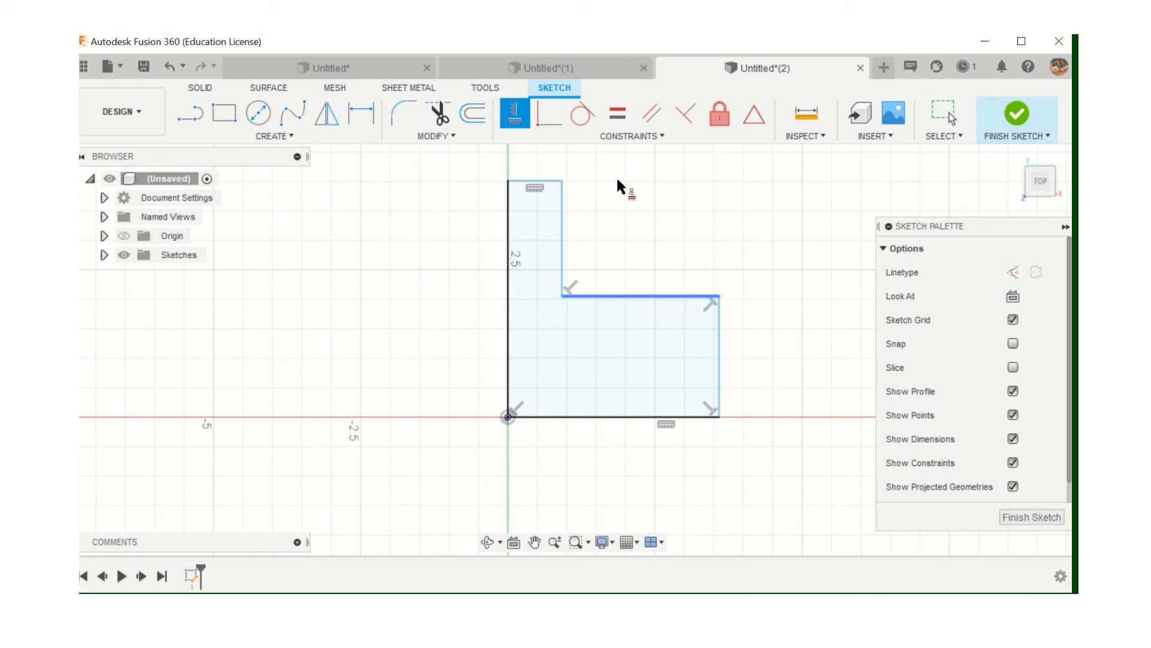
Dimension the left edge to 2 in, then undo that change
{"action": "left_click", "coordinate": [354, 116]}
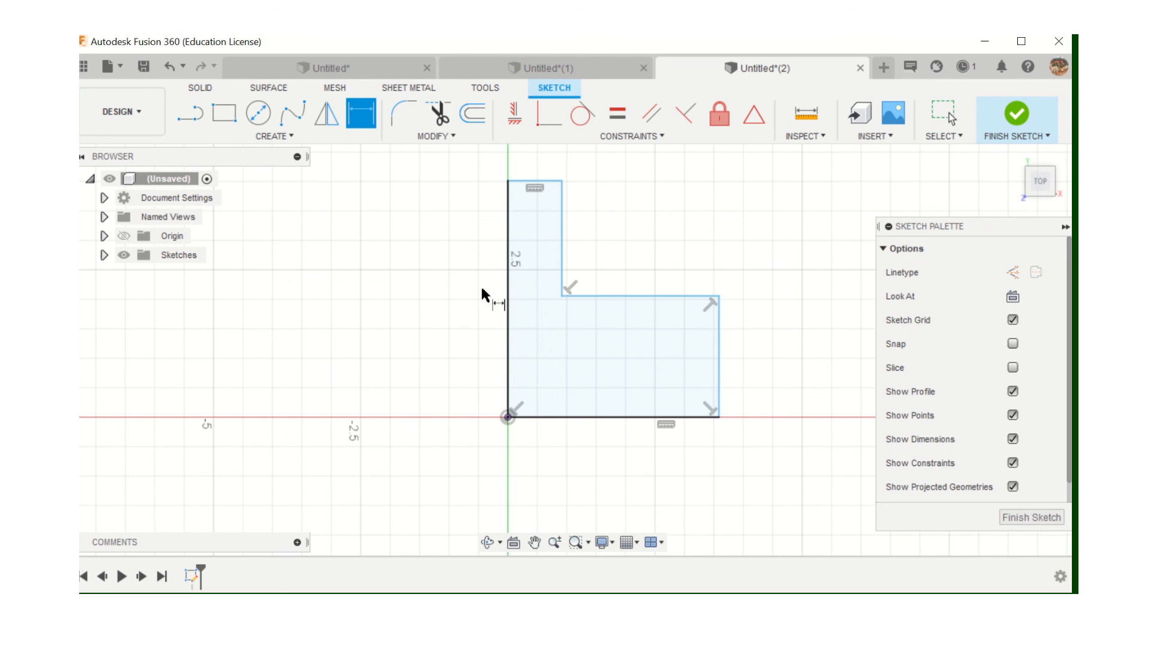
{"action": "left_click", "coordinate": [511, 304]}
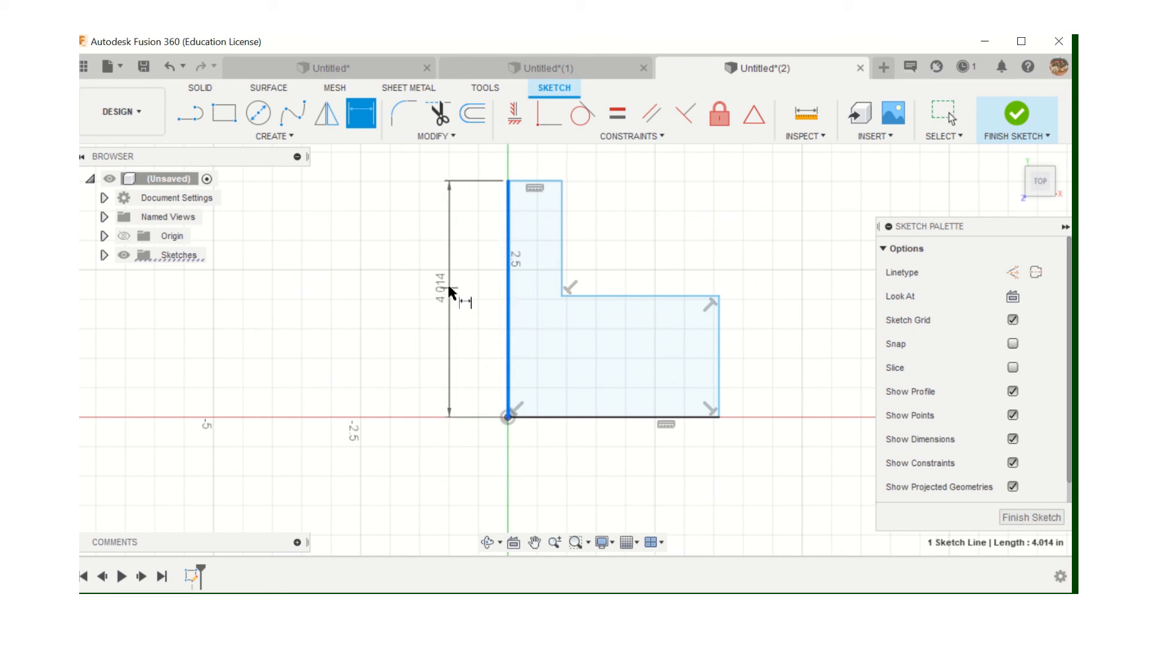
{"action": "left_click", "coordinate": [454, 293]}
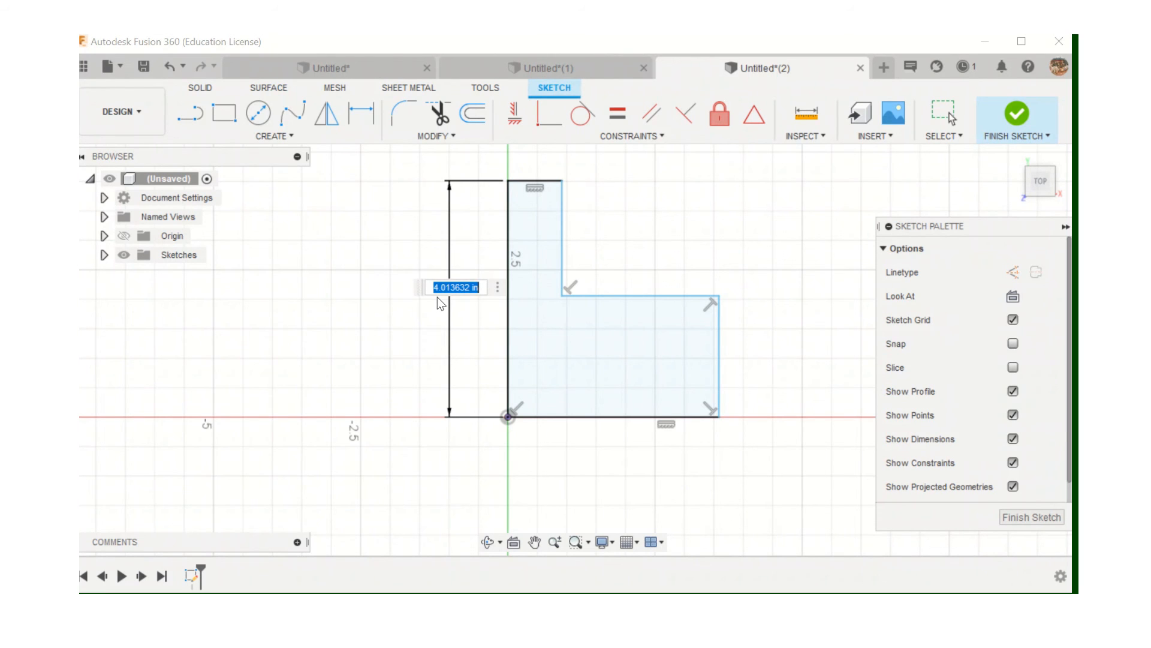
{"action": "type", "text": "2"}
{"action": "key", "text": "Return"}
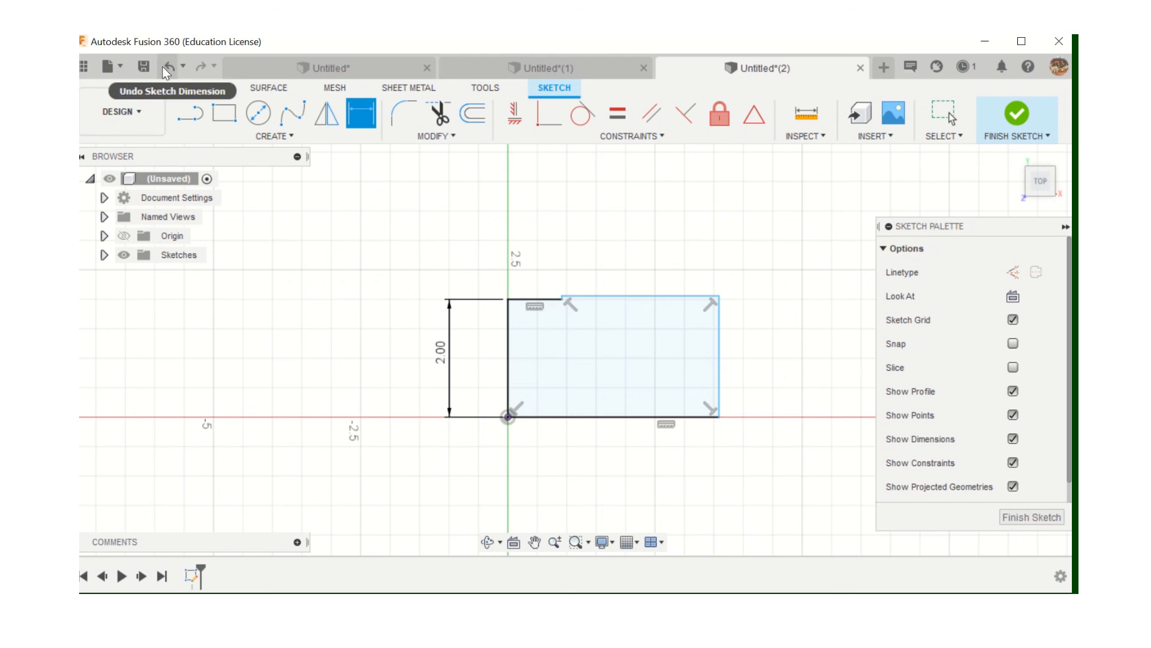
{"action": "key", "text": "Escape"}
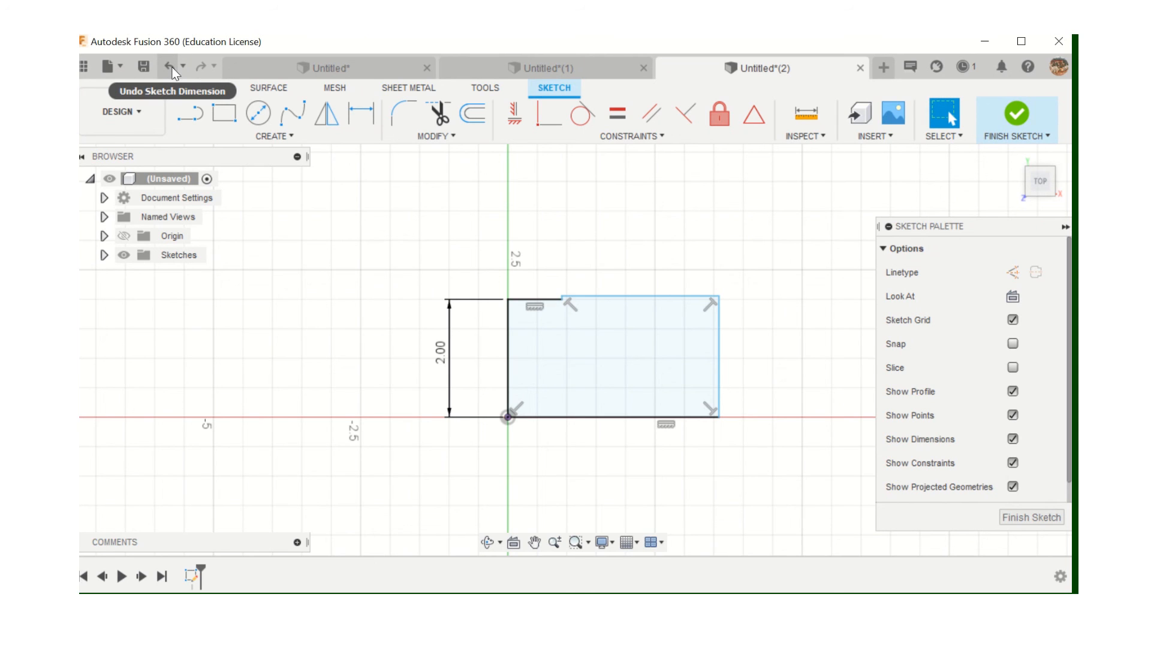
{"action": "left_click", "coordinate": [171, 67]}
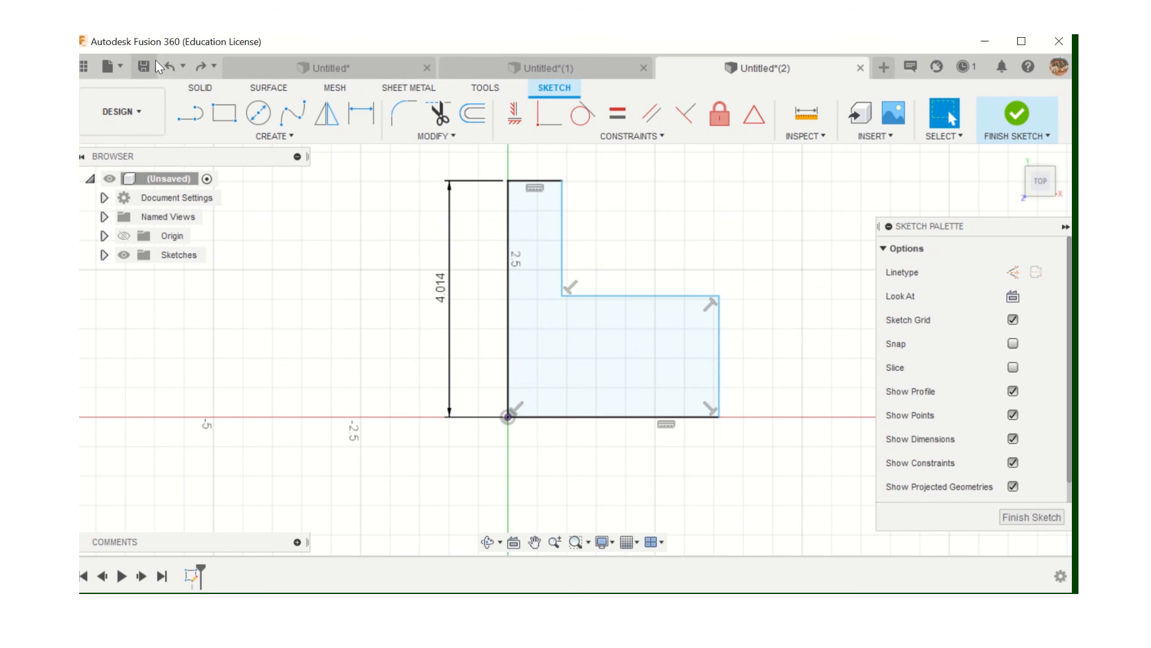
Dimension the L's right vertical edge to 1 in
{"action": "left_click", "coordinate": [720, 328]}
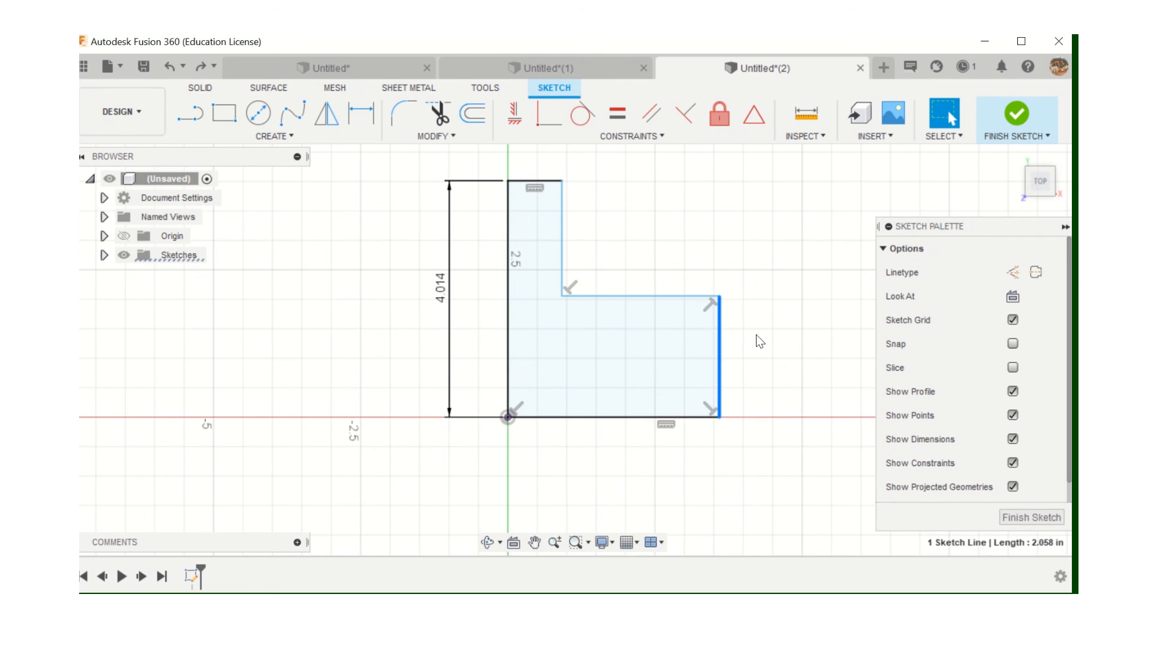
{"action": "left_click", "coordinate": [361, 113]}
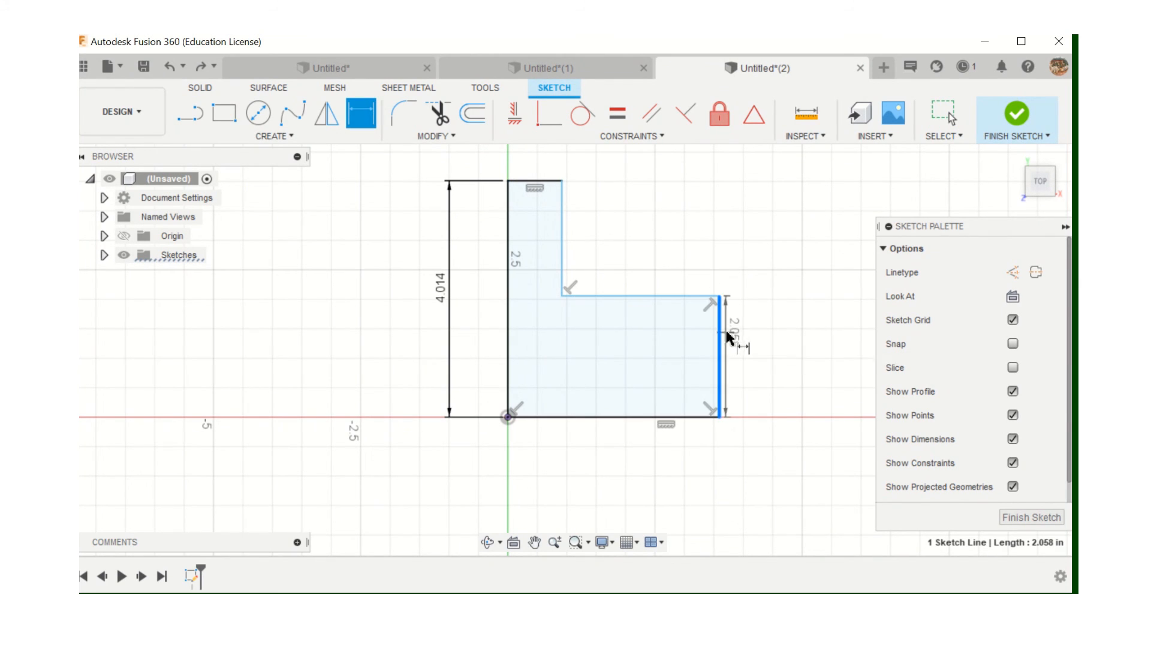
{"action": "key", "text": "Escape"}
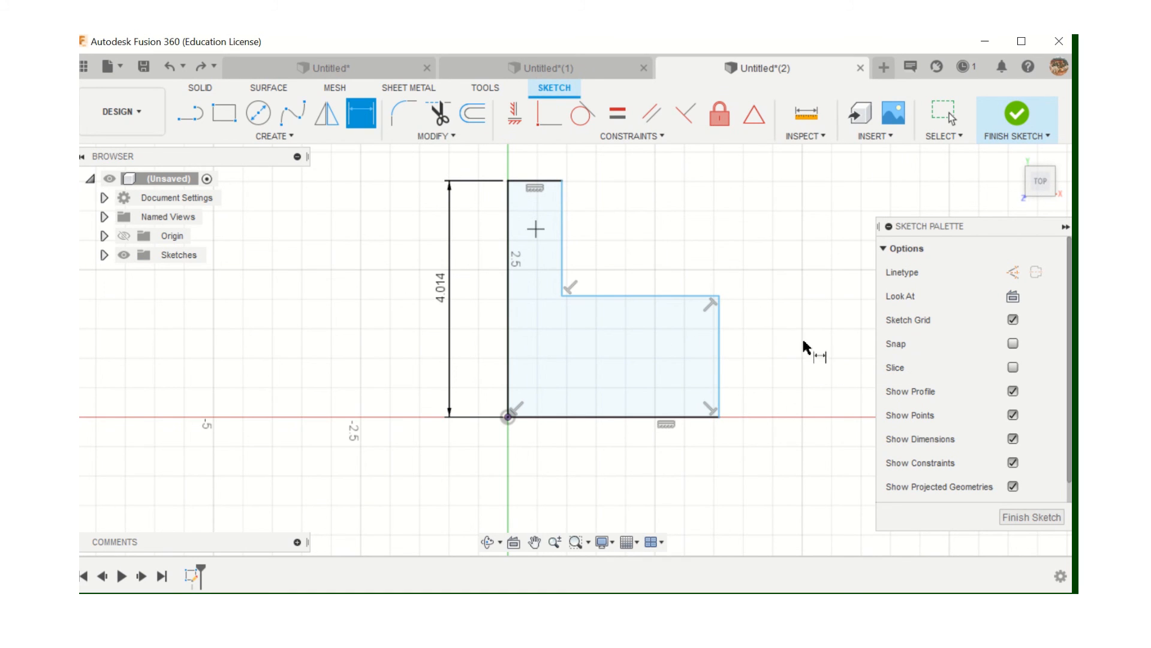
{"action": "left_click", "coordinate": [718, 354]}
{"action": "left_click", "coordinate": [768, 360]}
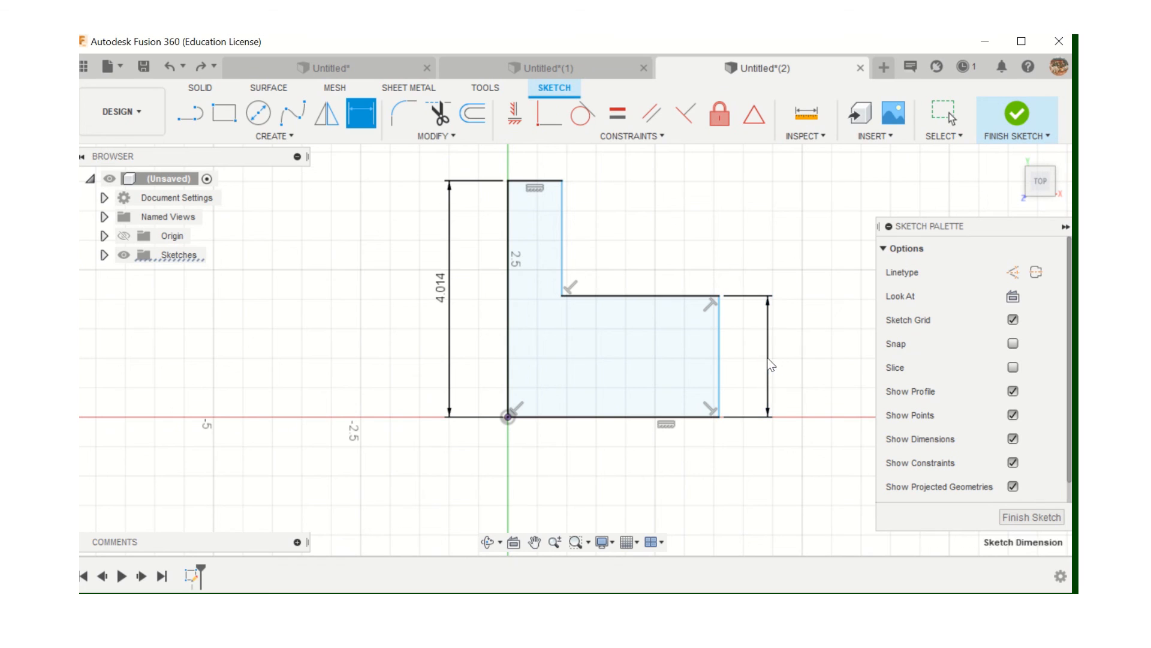
{"action": "type", "text": "1"}
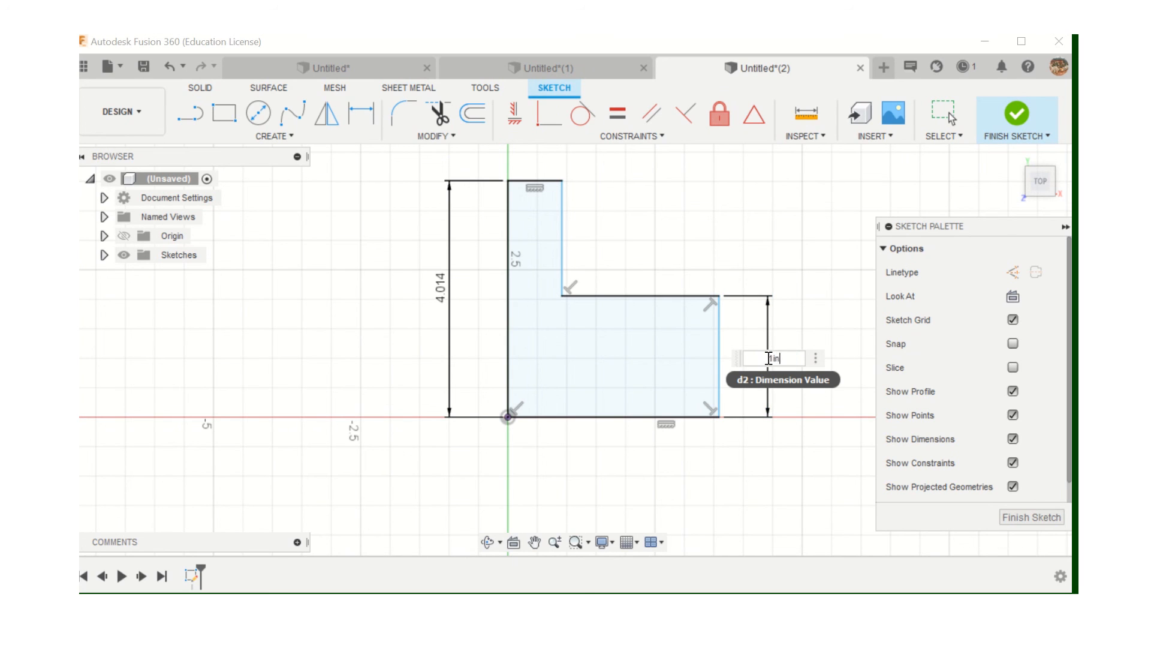
{"action": "type", "text": "in"}
{"action": "key", "text": "Return"}
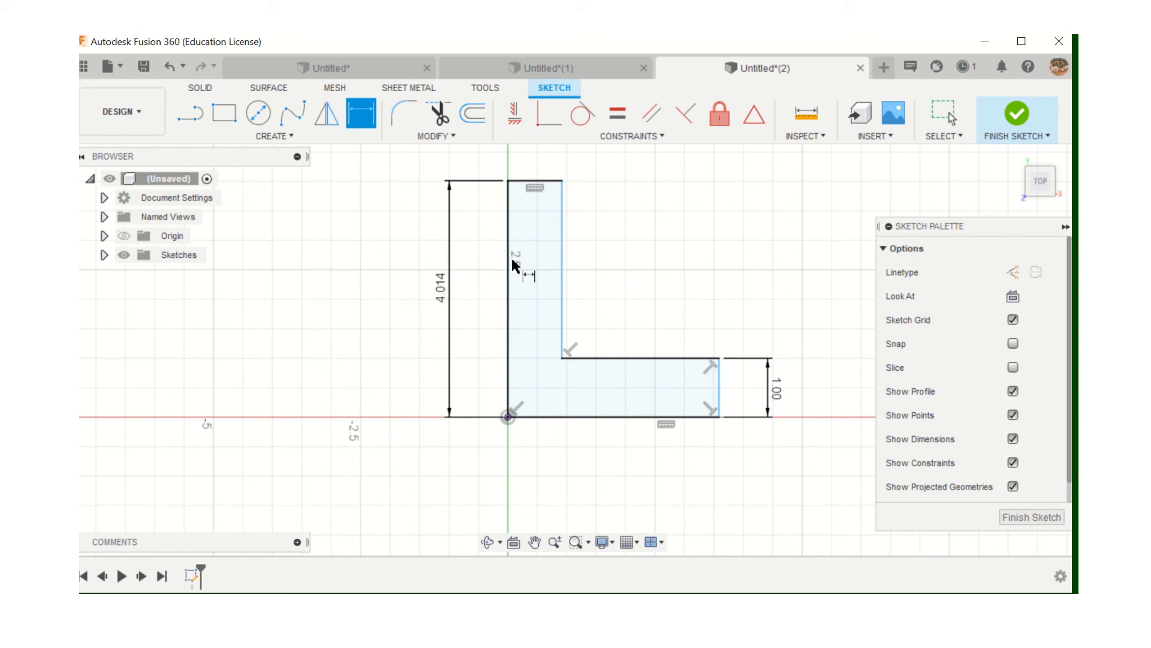
Change the 4.014 overall height to 2 in and dimension the bottom edge to 3 in
{"action": "double_click", "coordinate": [441, 290]}
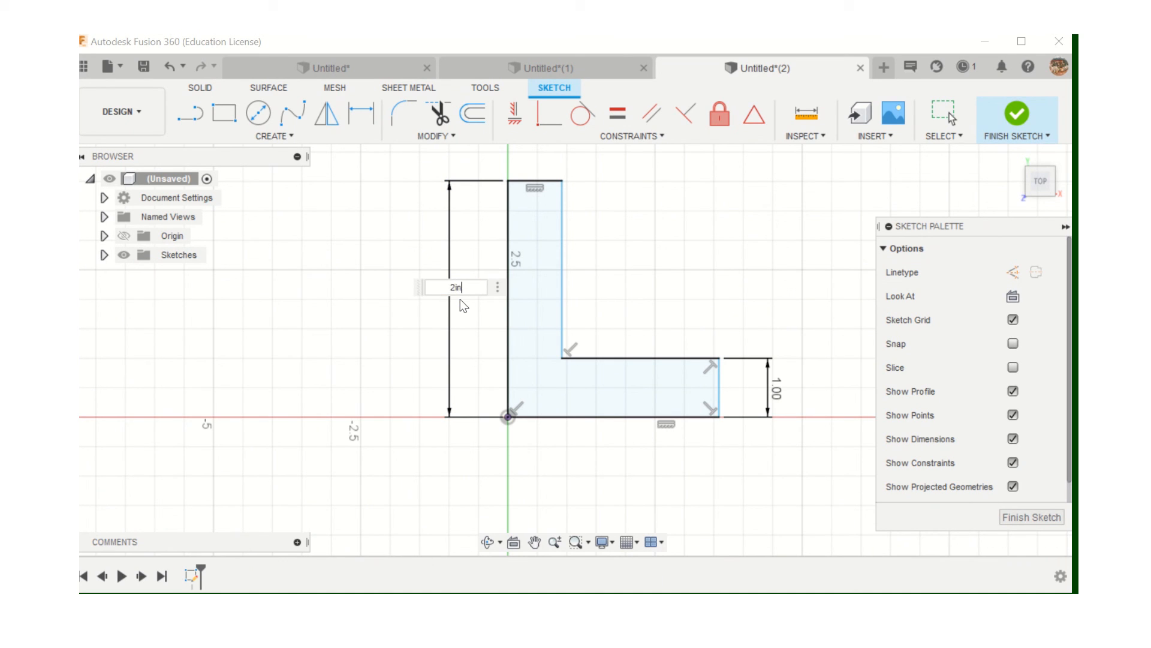
{"action": "key", "text": "Return"}
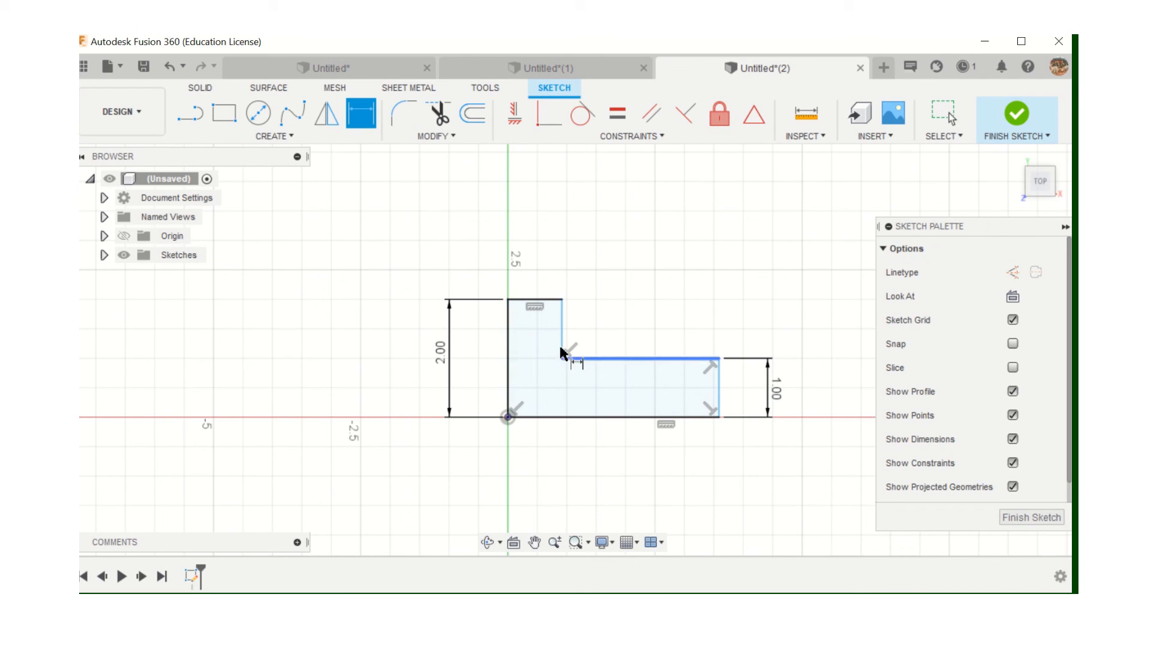
{"action": "left_click", "coordinate": [588, 419]}
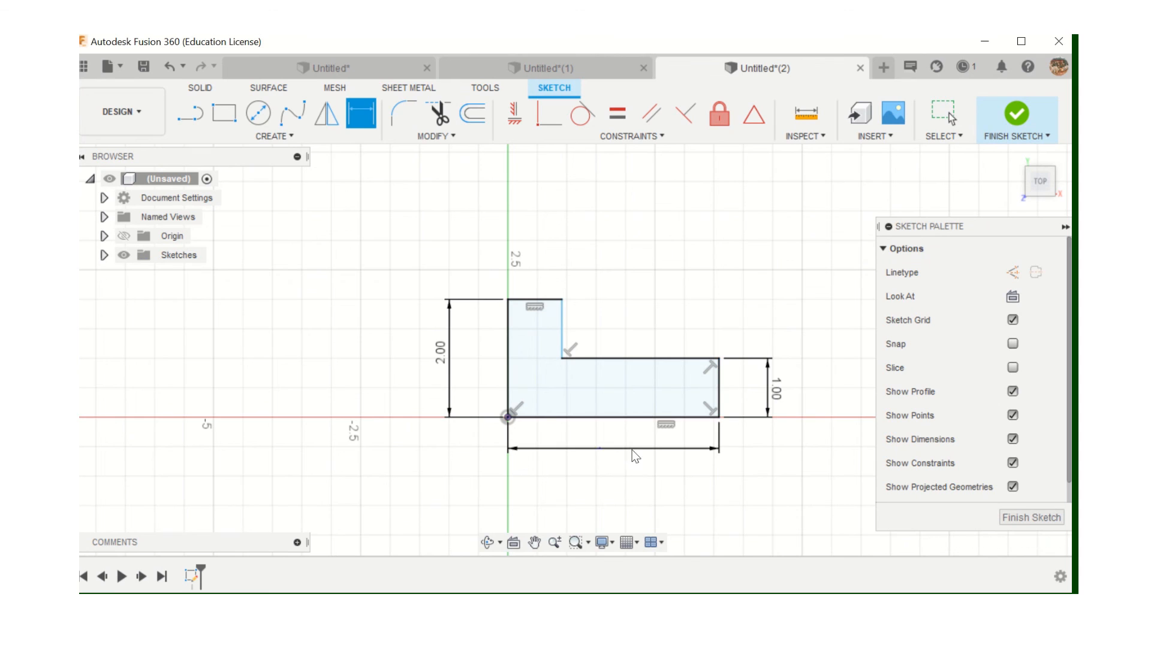
{"action": "left_click", "coordinate": [629, 451]}
{"action": "type", "text": "3in"}
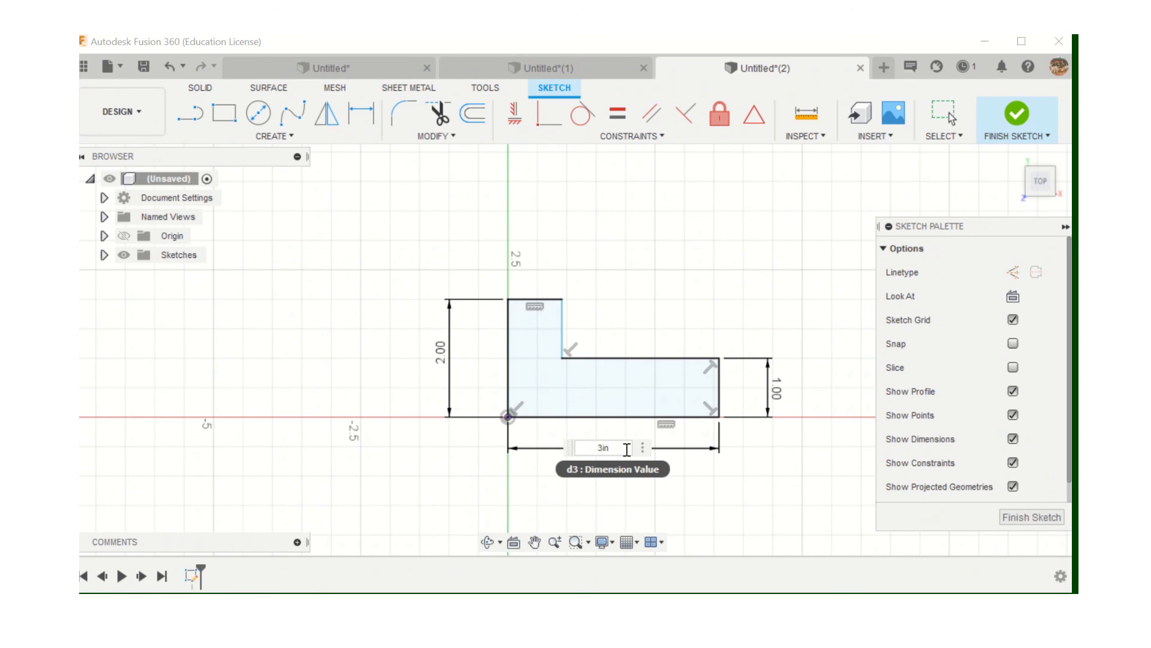
{"action": "key", "text": "Return"}
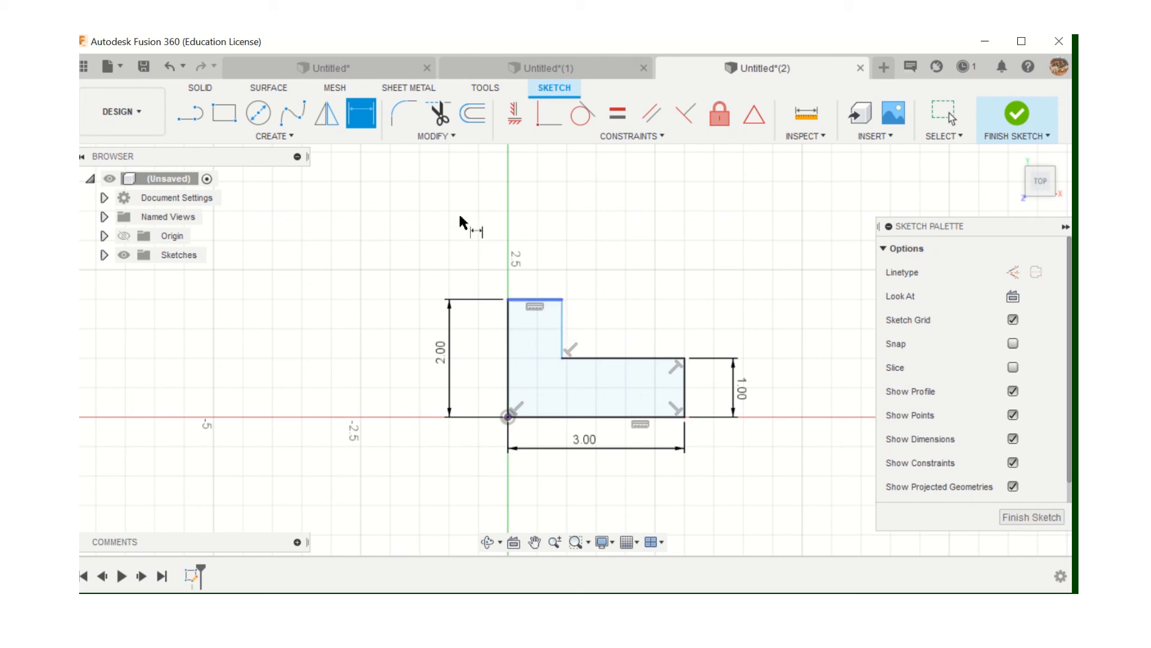
Dimension the top edge of the L to 1 in wide
{"action": "left_click", "coordinate": [566, 333]}
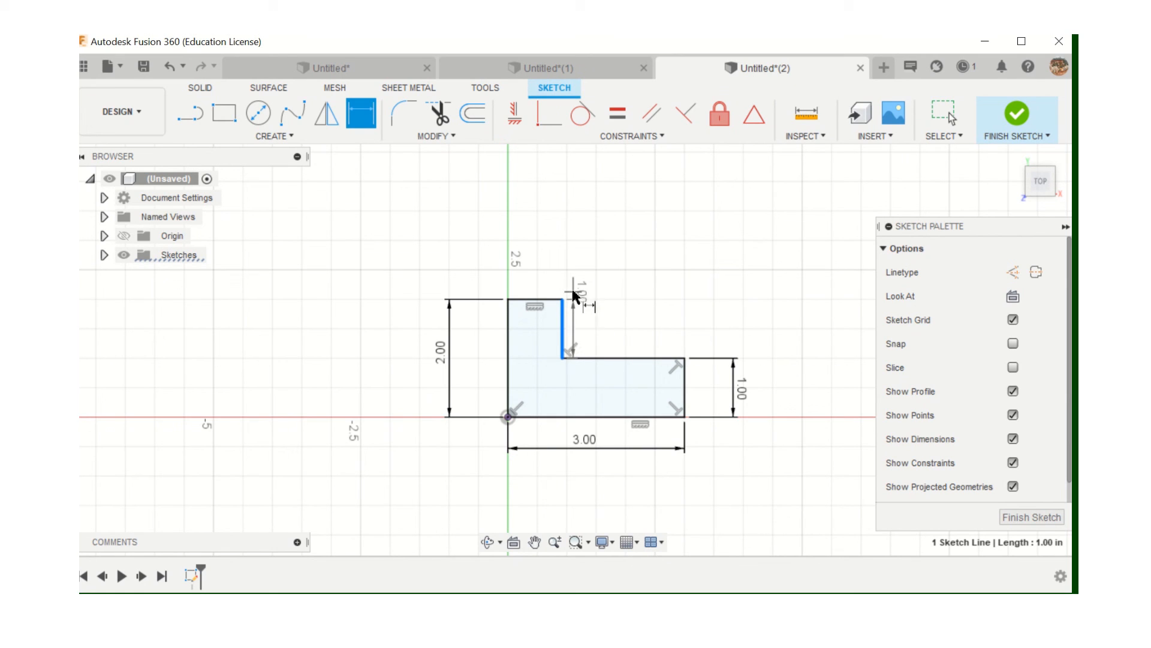
{"action": "key", "text": "Escape"}
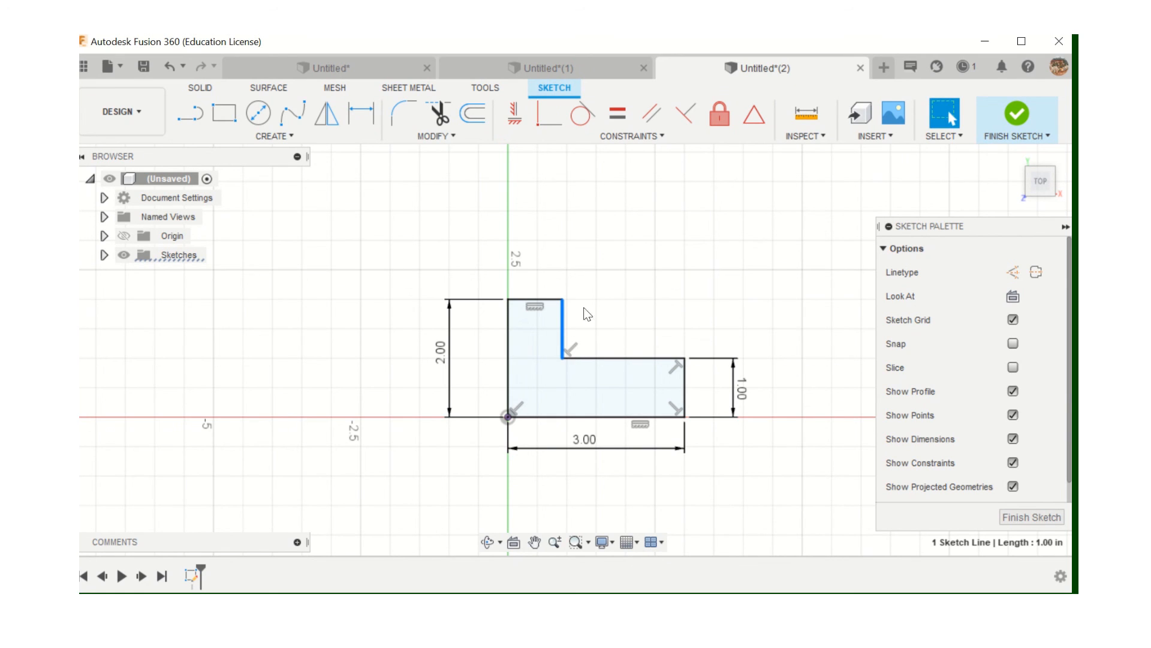
{"action": "left_click", "coordinate": [534, 298]}
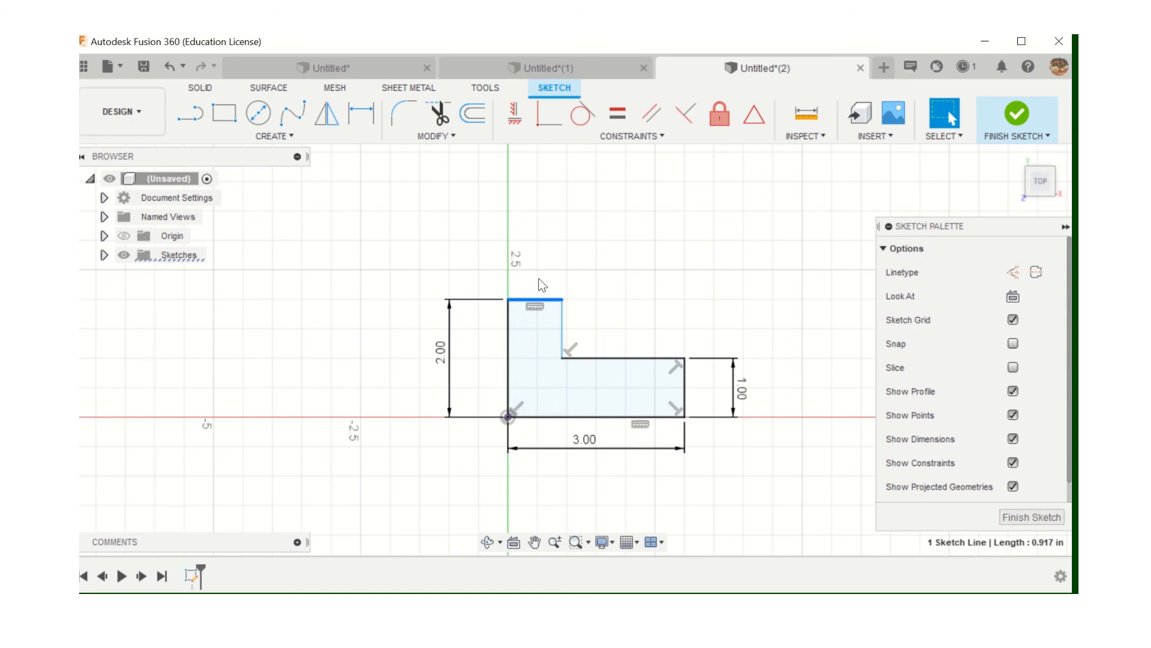
{"action": "left_click", "coordinate": [361, 113]}
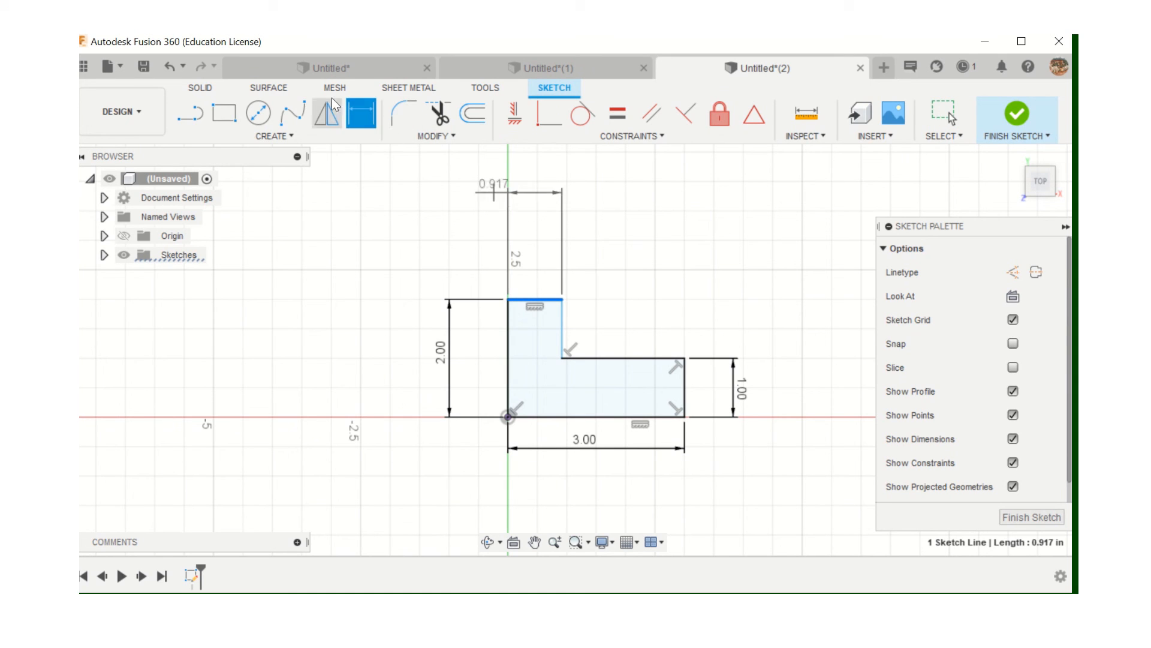
{"action": "left_click", "coordinate": [532, 277]}
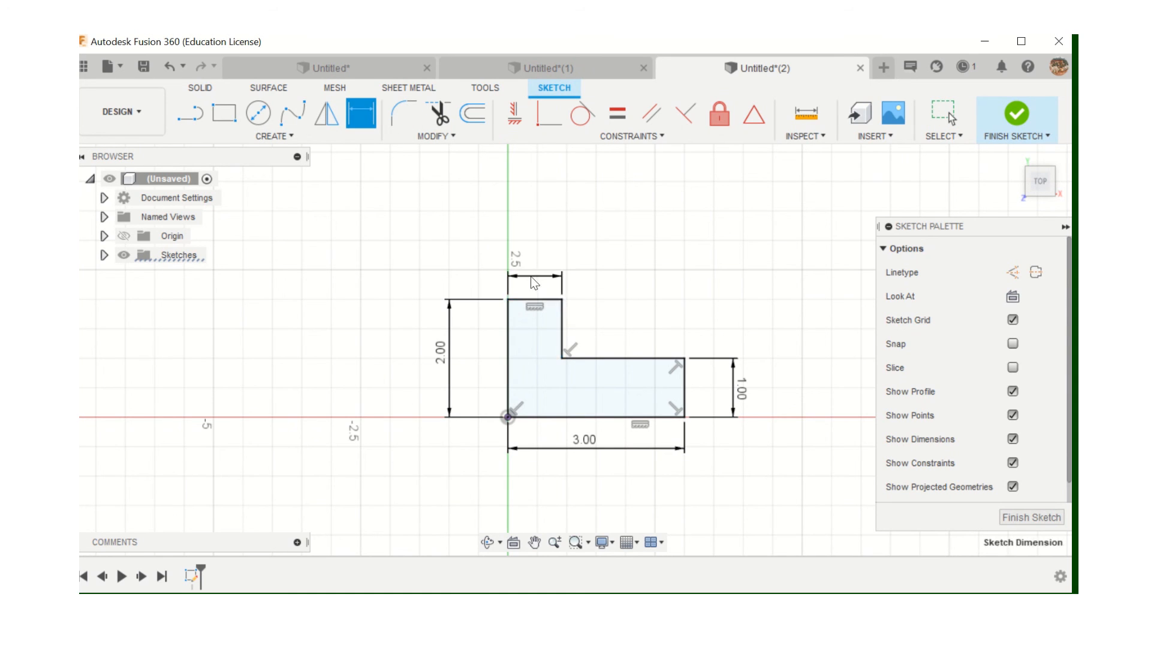
{"action": "type", "text": "1in"}
{"action": "key", "text": "Return"}
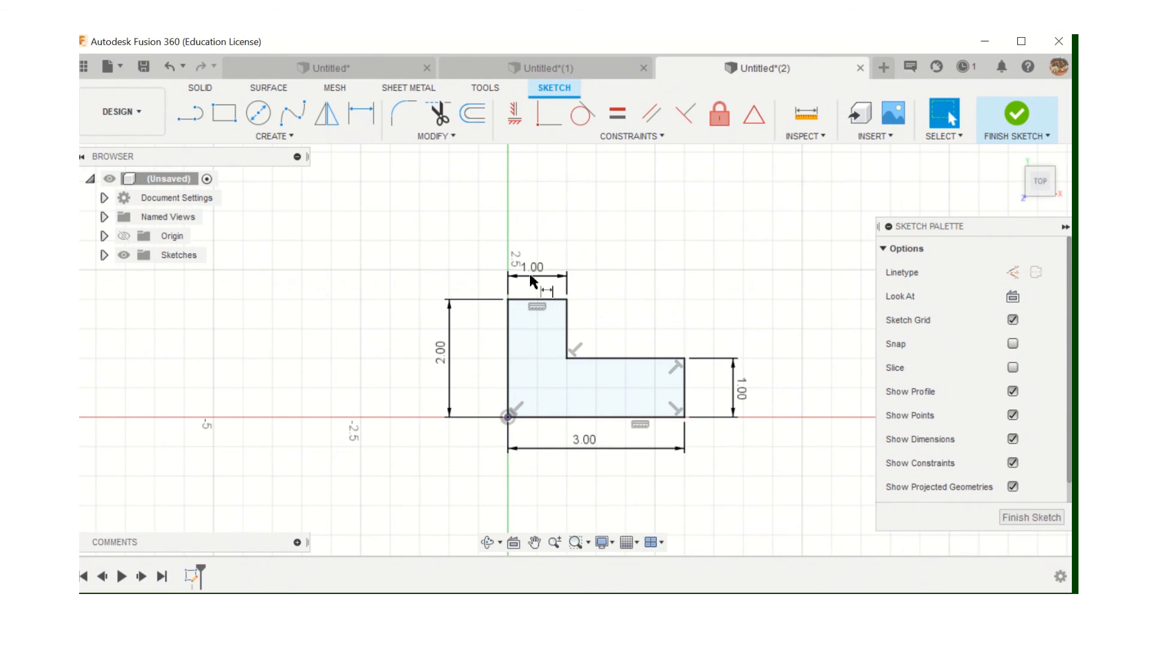
Finish the sketch and extrude the L profile 1 in into a solid body
{"action": "left_click", "coordinate": [1033, 518]}
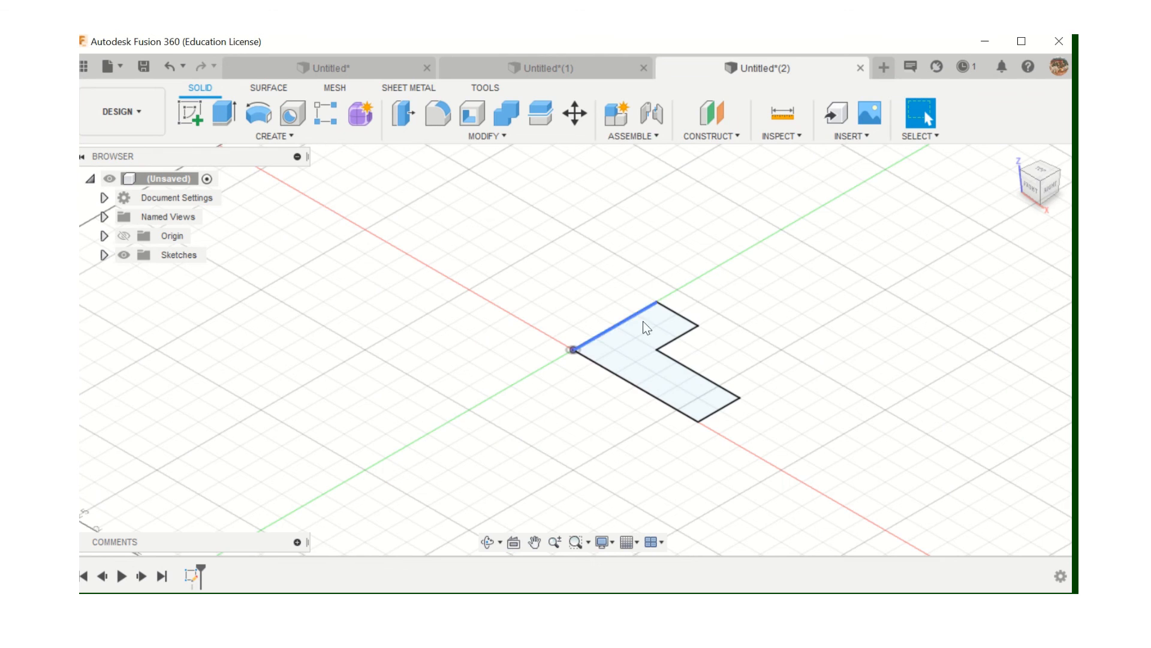
{"action": "left_click", "coordinate": [221, 119]}
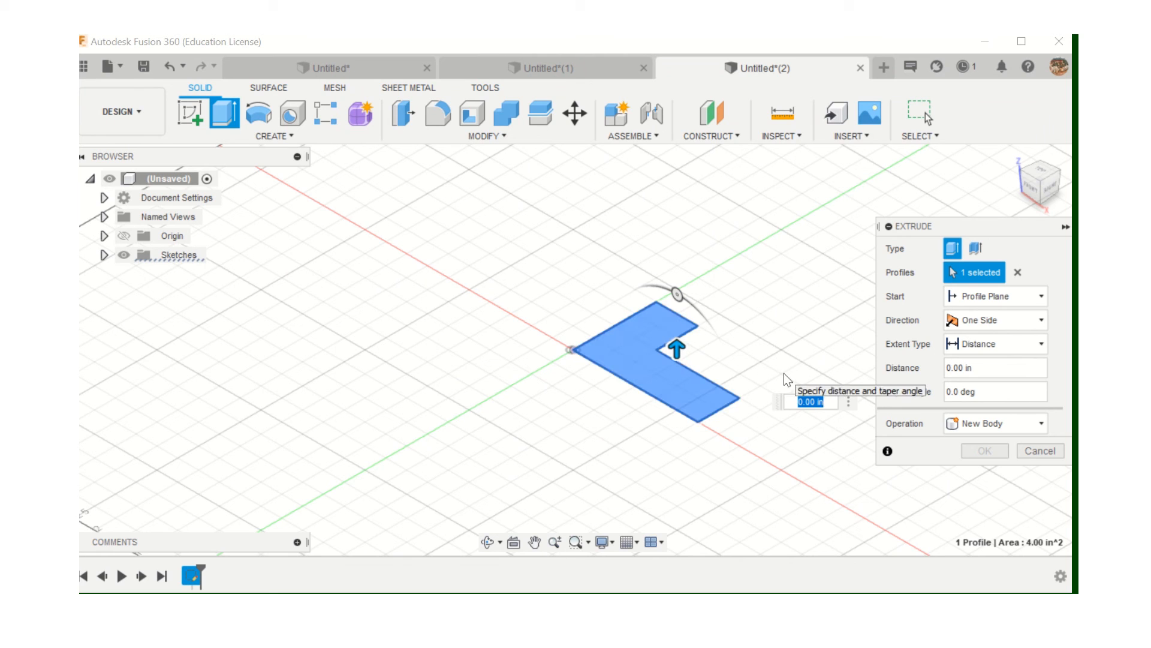
{"action": "type", "text": "1"}
{"action": "key", "text": "Return"}
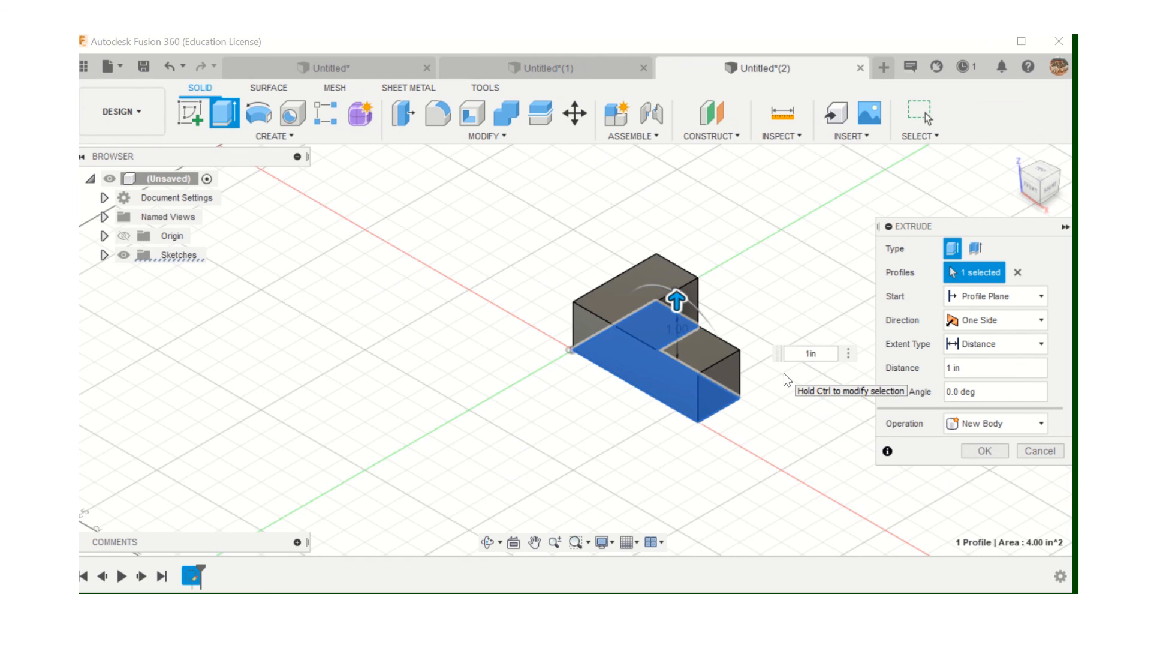
{"action": "left_click", "coordinate": [985, 455]}
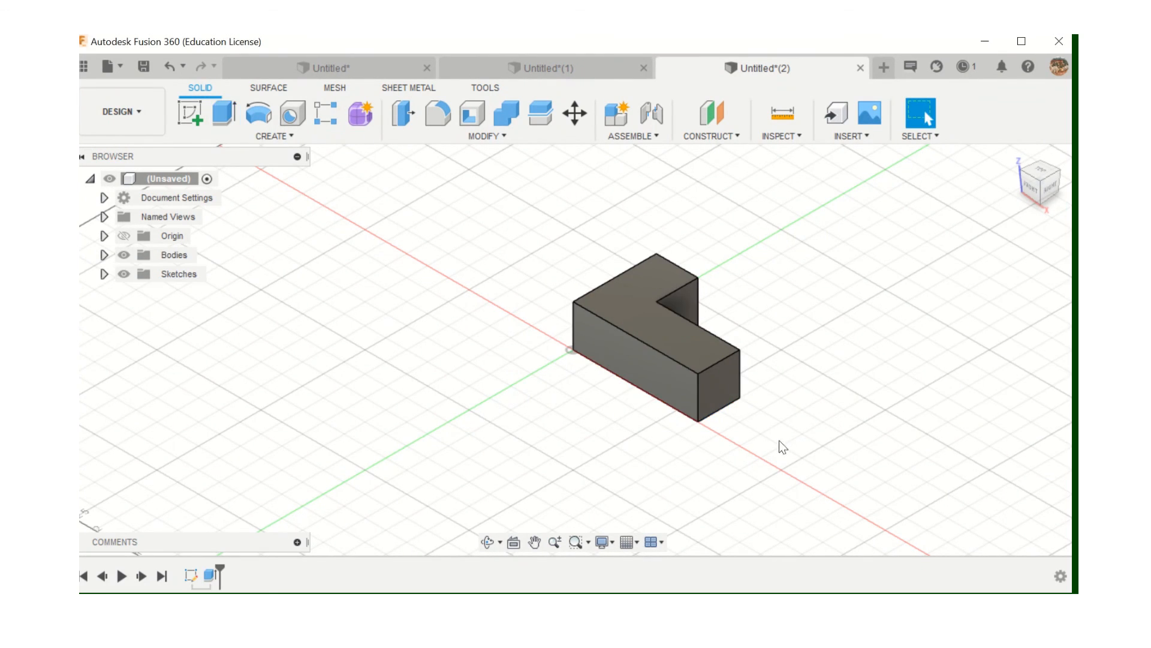
{"action": "left_click_drag", "start_coordinate": [1043, 176], "coordinate": [1020, 186]}
{"action": "left_click", "coordinate": [527, 68]}
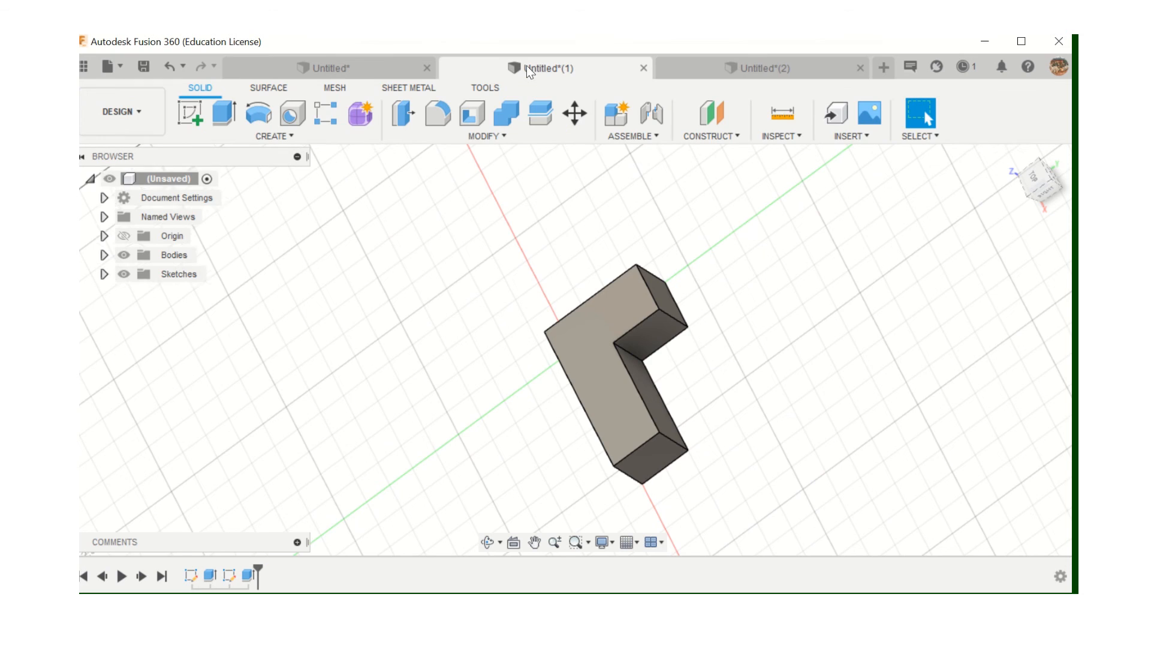
{"action": "left_click", "coordinate": [358, 67]}
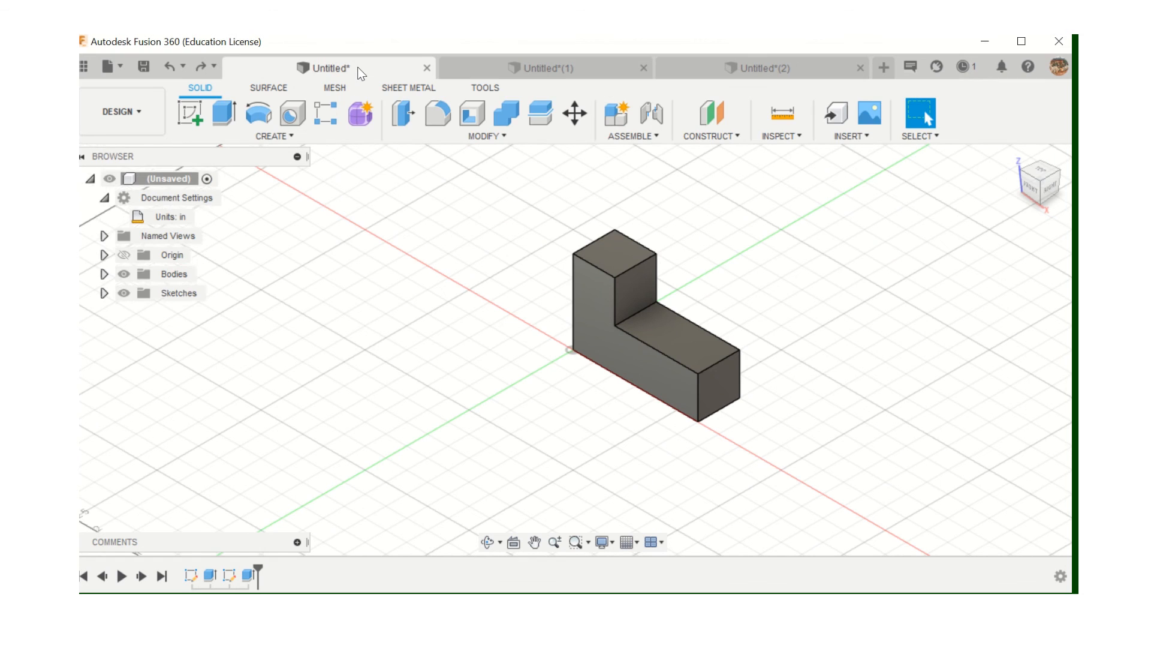
{"action": "left_click", "coordinate": [558, 67]}
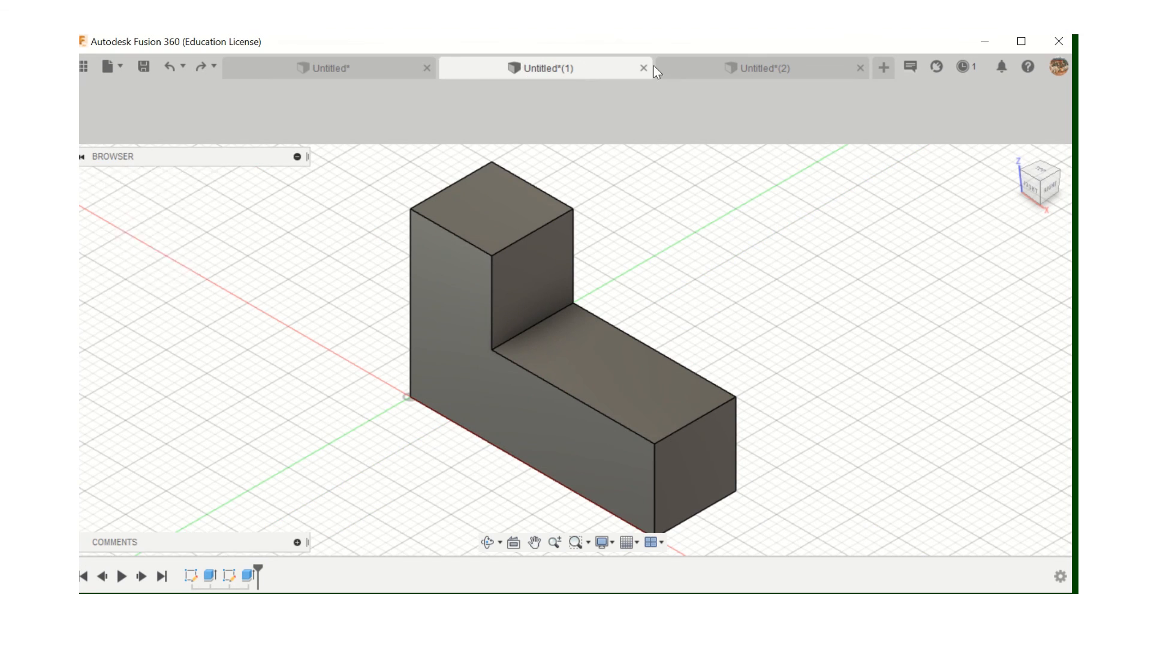
{"action": "left_click", "coordinate": [745, 64]}
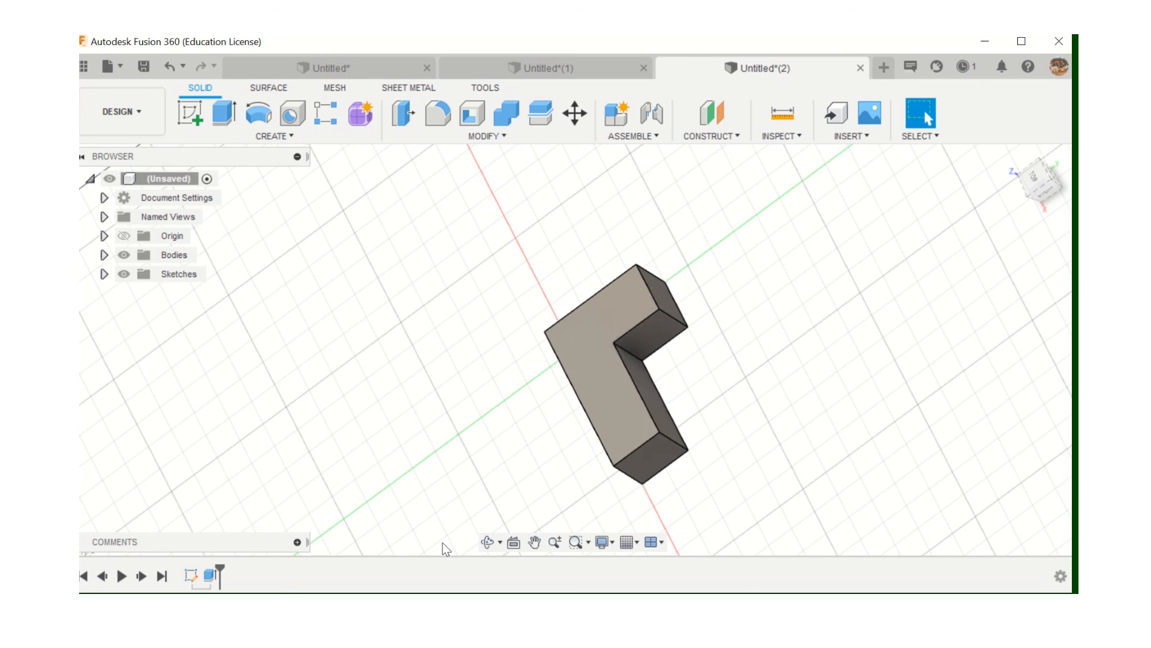
{"action": "mouse_move", "coordinate": [549, 37]}
{"action": "left_click", "coordinate": [468, 63]}
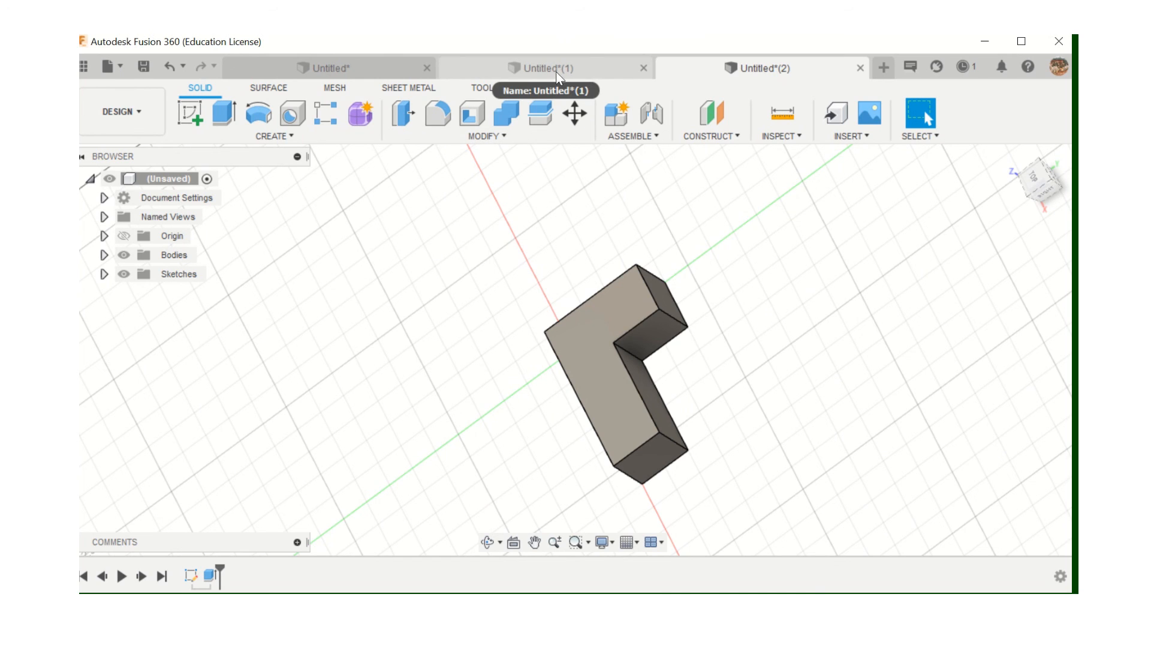
{"action": "left_click", "coordinate": [331, 69]}
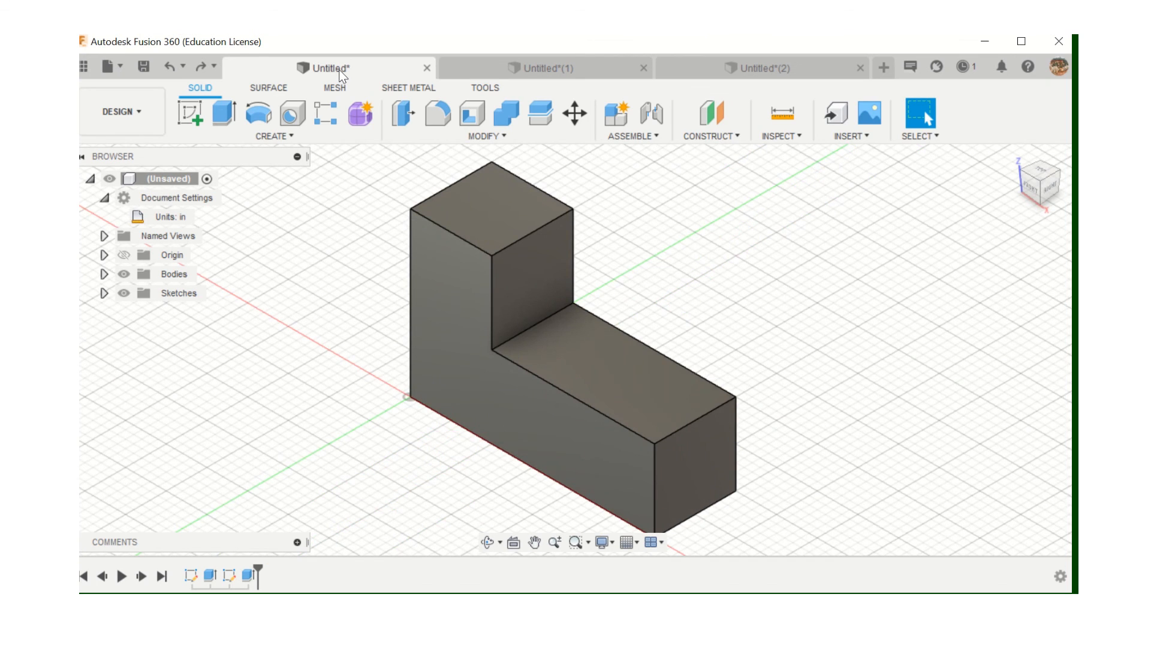
{"action": "left_click", "coordinate": [549, 68]}
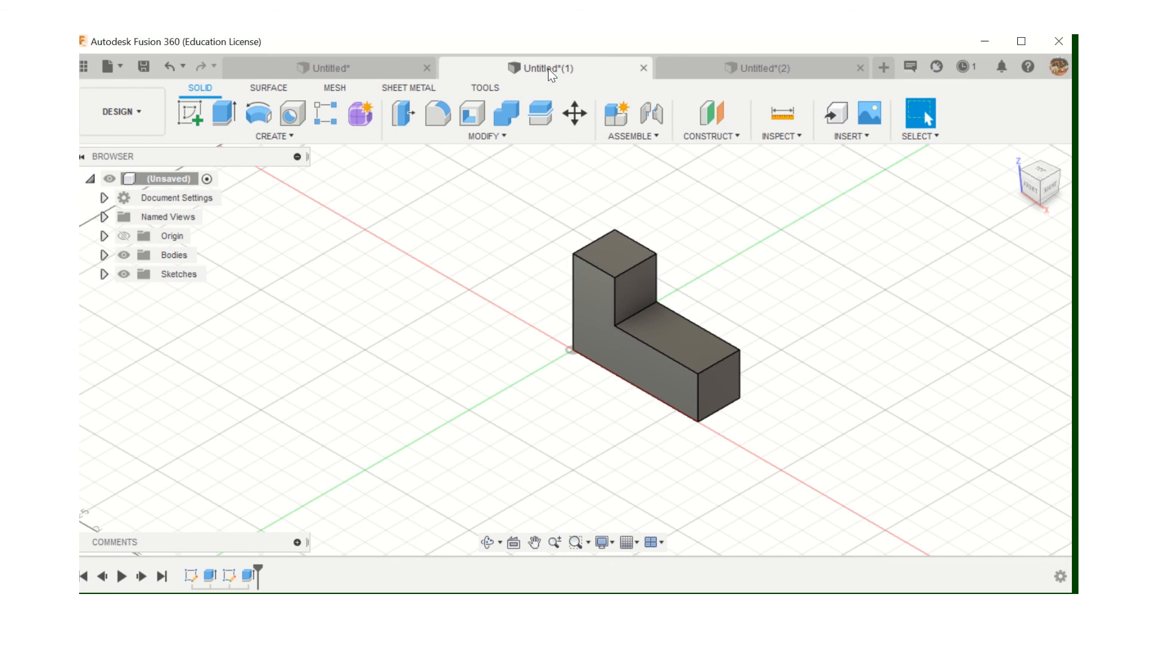
{"action": "left_click", "coordinate": [788, 69]}
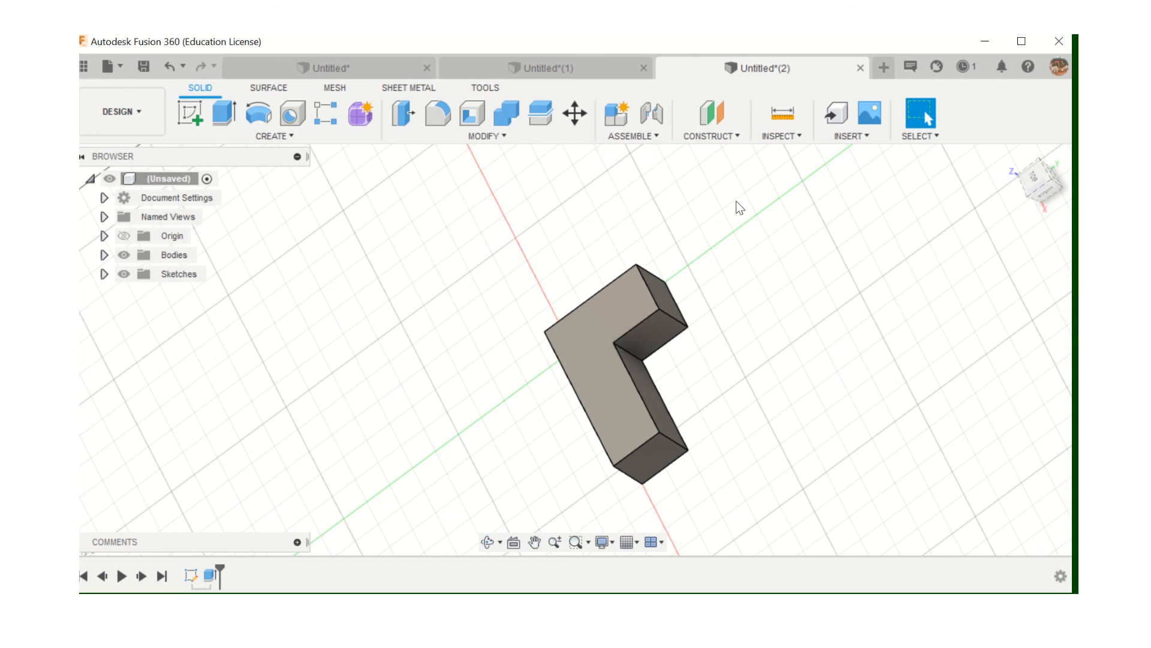
{"action": "mouse_move", "coordinate": [530, 38]}
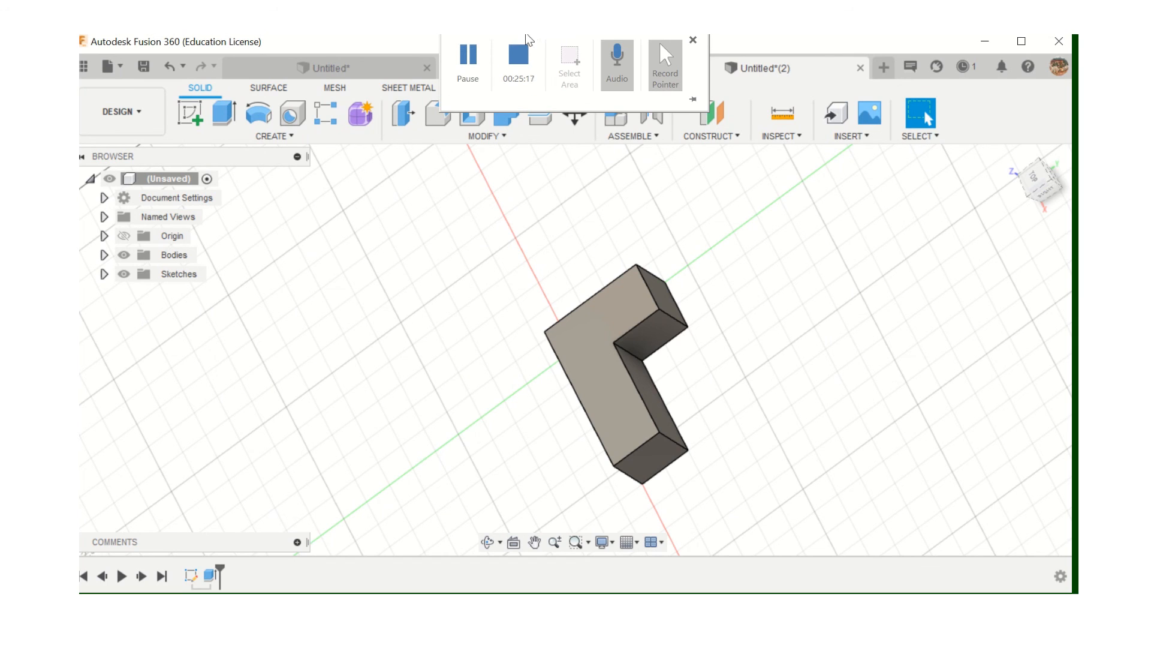